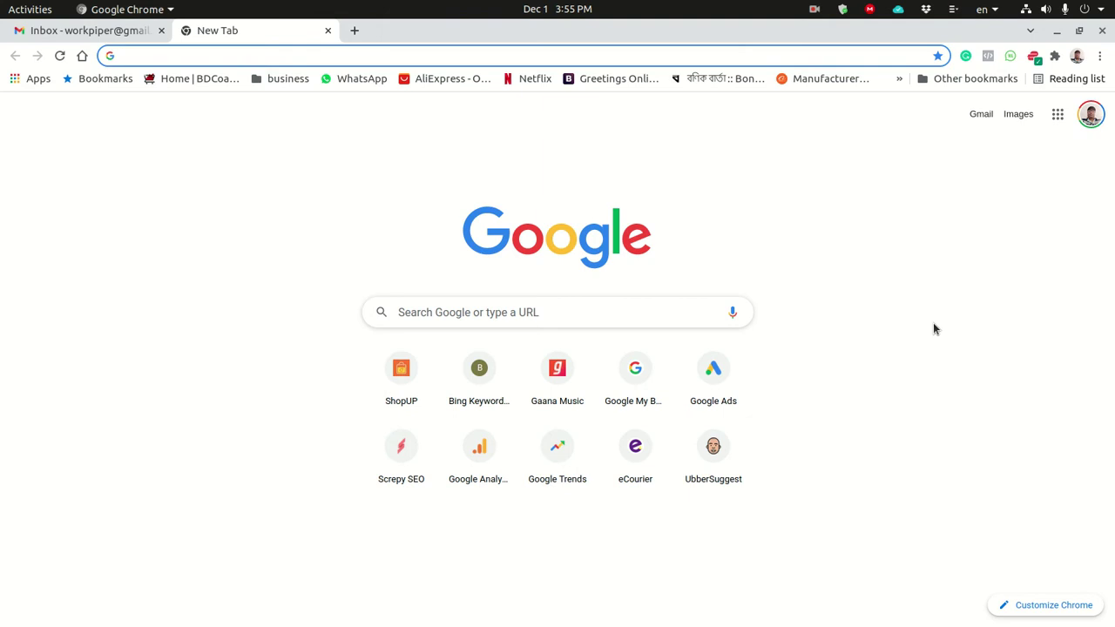
pyautogui.write('www.bdcoast.com')
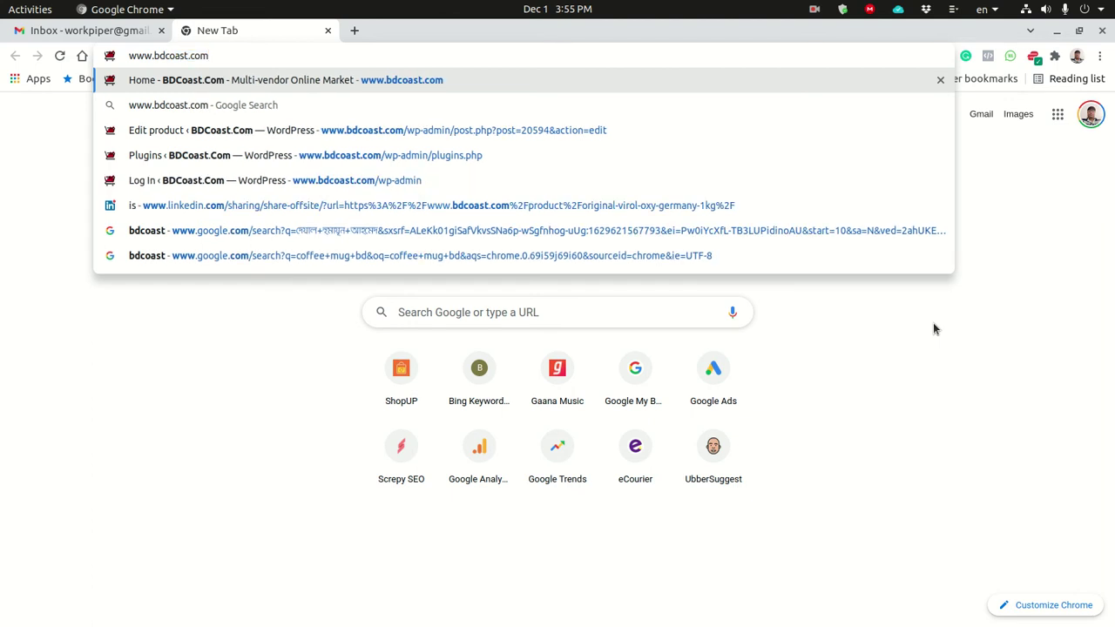
pyautogui.press('Return')
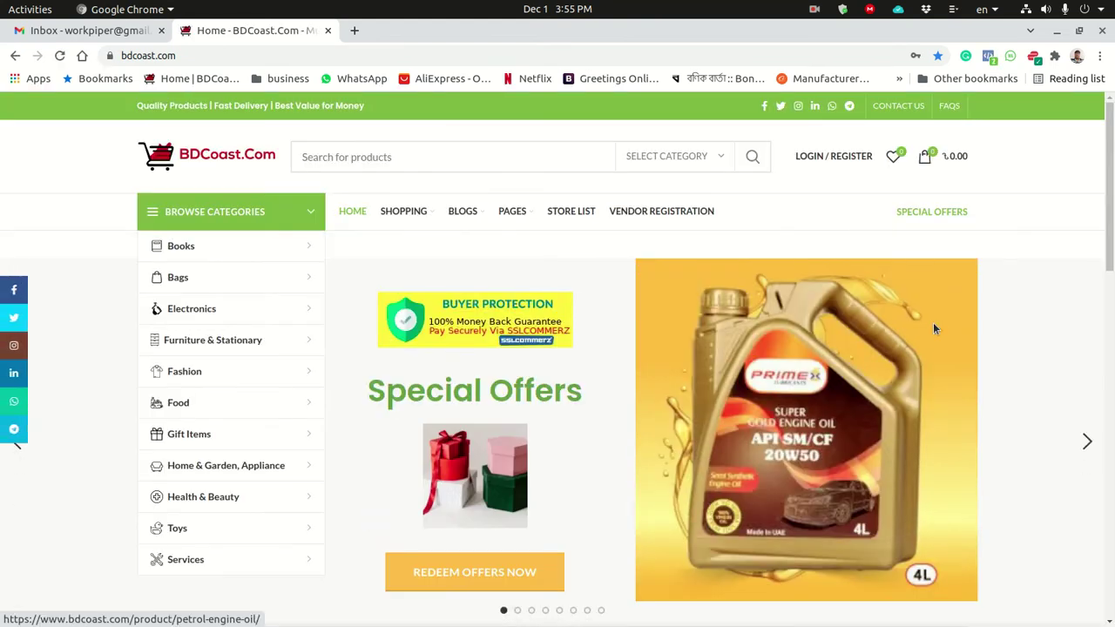
# Go through LOGIN / REGISTER's Sign In panel to the CREATE AN ACCOUNT page.
pyautogui.scroll(-4, 1111, 177)
pyautogui.scroll(-7, 1111, 176)
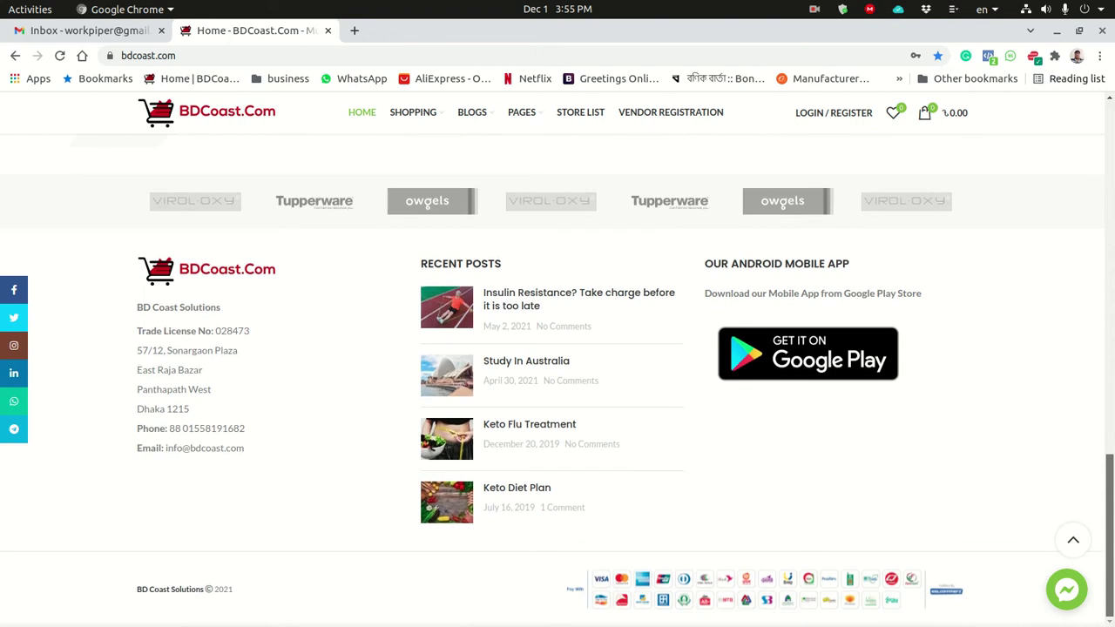
pyautogui.click(1073, 540)
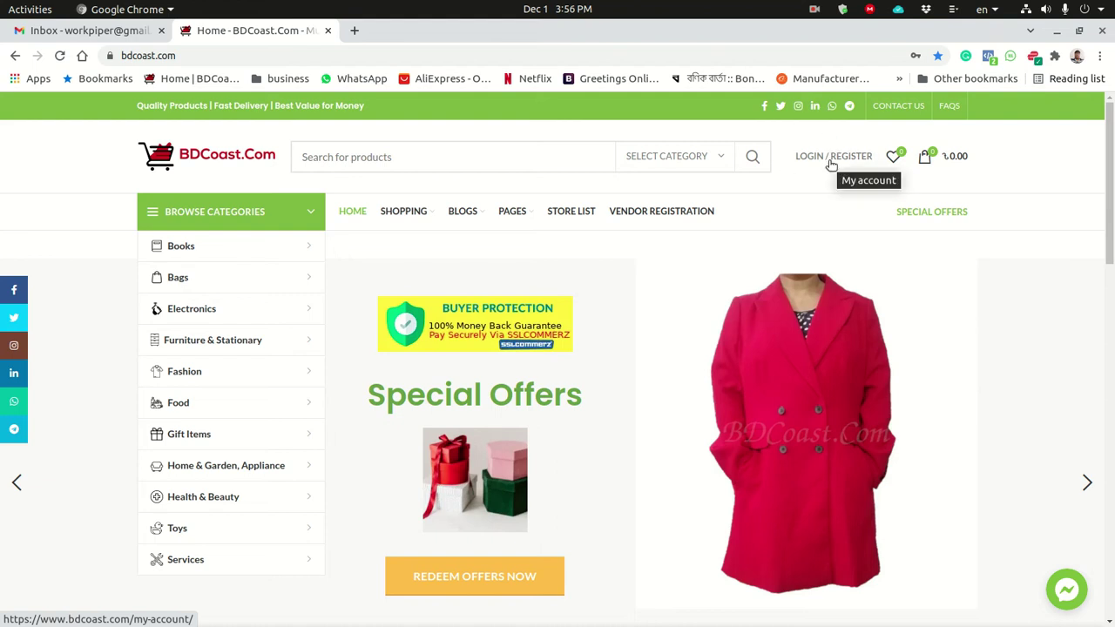
pyautogui.click(831, 156)
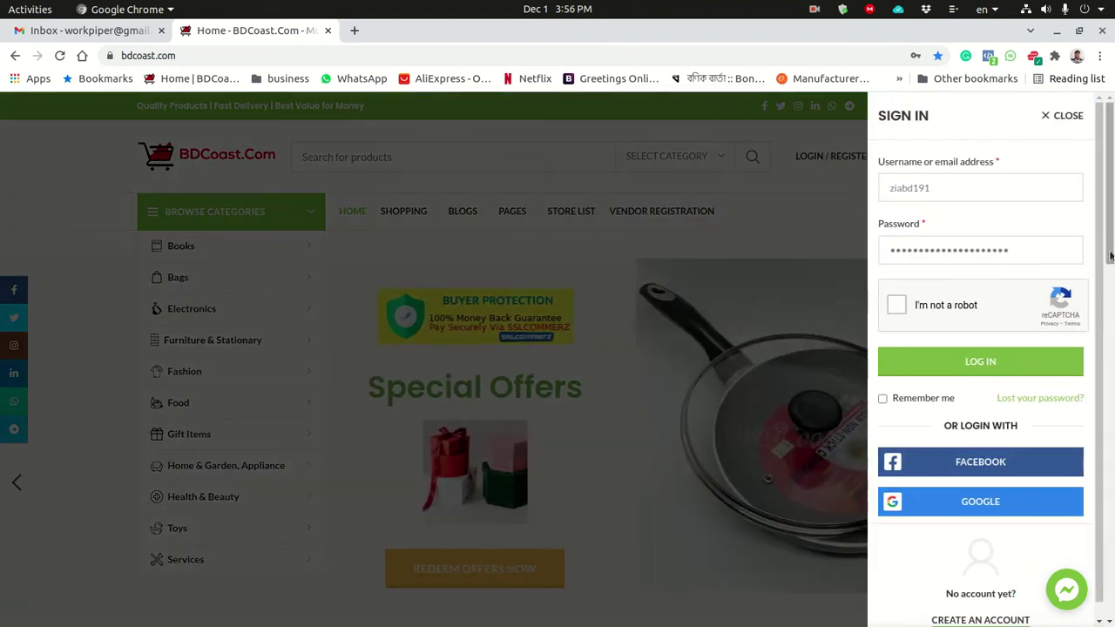
pyautogui.scroll(-1, 1099, 220)
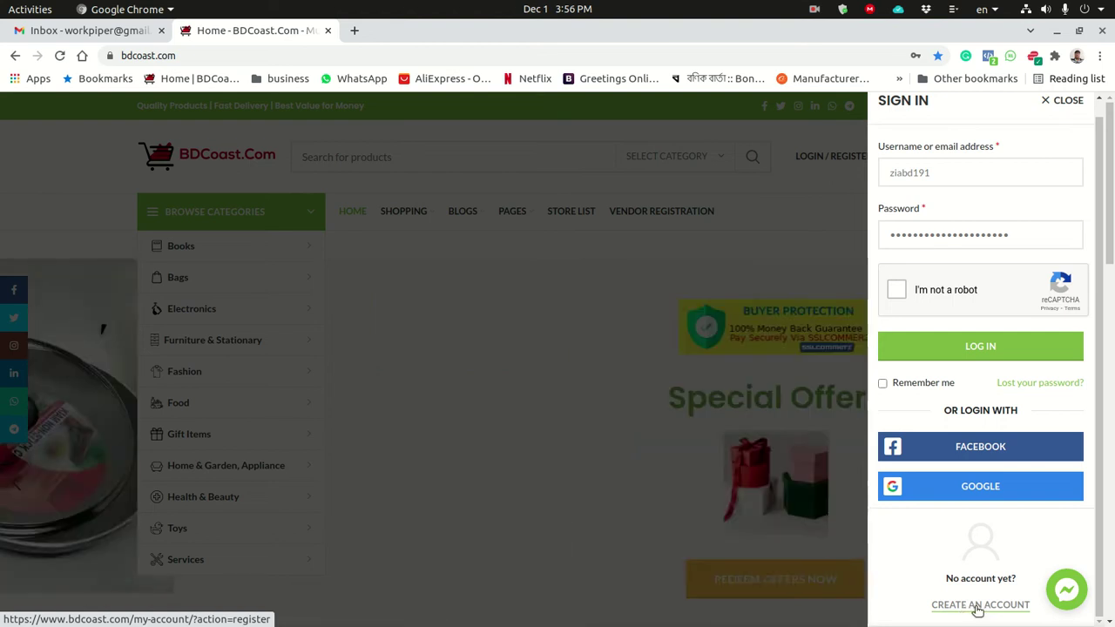
pyautogui.click(977, 610)
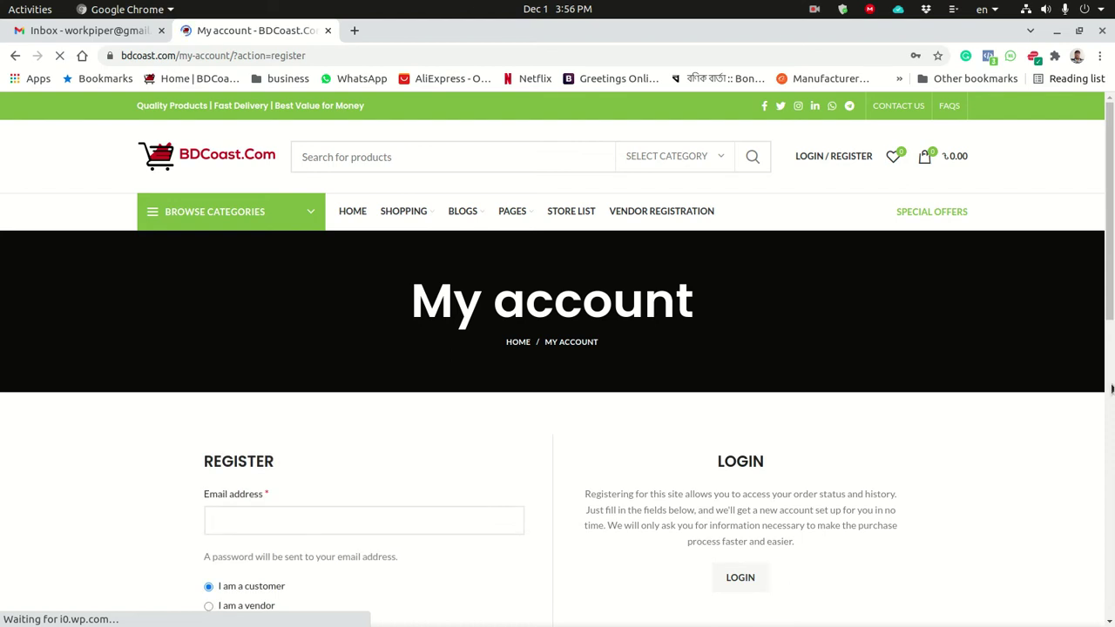
# Choose 'I am a vendor' and untick 'Subscribe to our newsletter' on the Register form.
pyautogui.moveTo(1110, 171); pyautogui.dragTo(1110, 252)
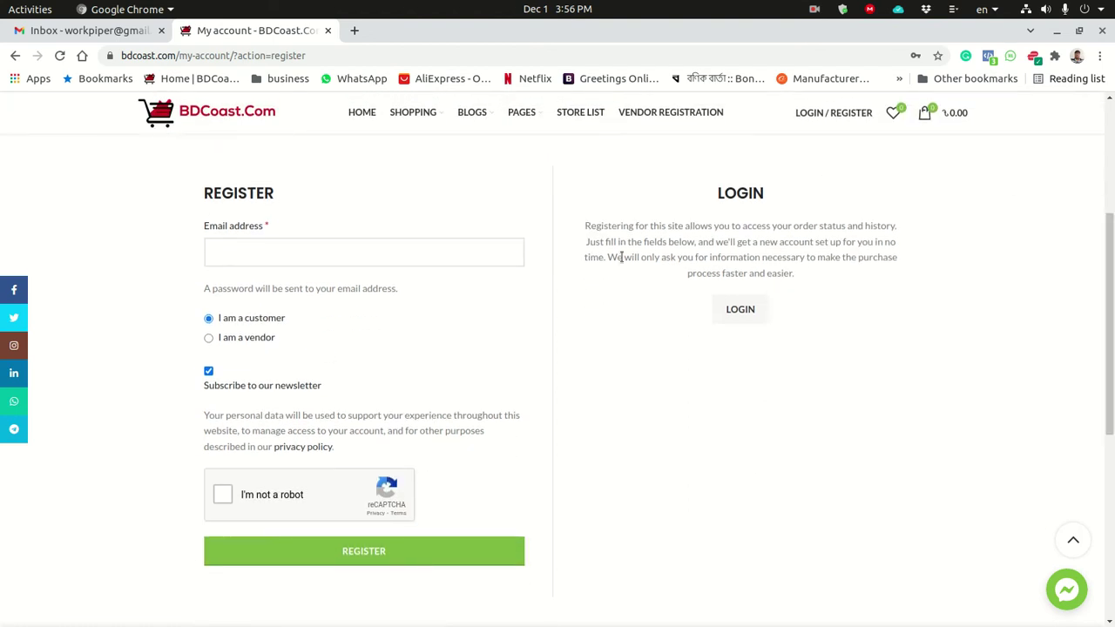
pyautogui.moveTo(1111, 287); pyautogui.dragTo(1105, 277)
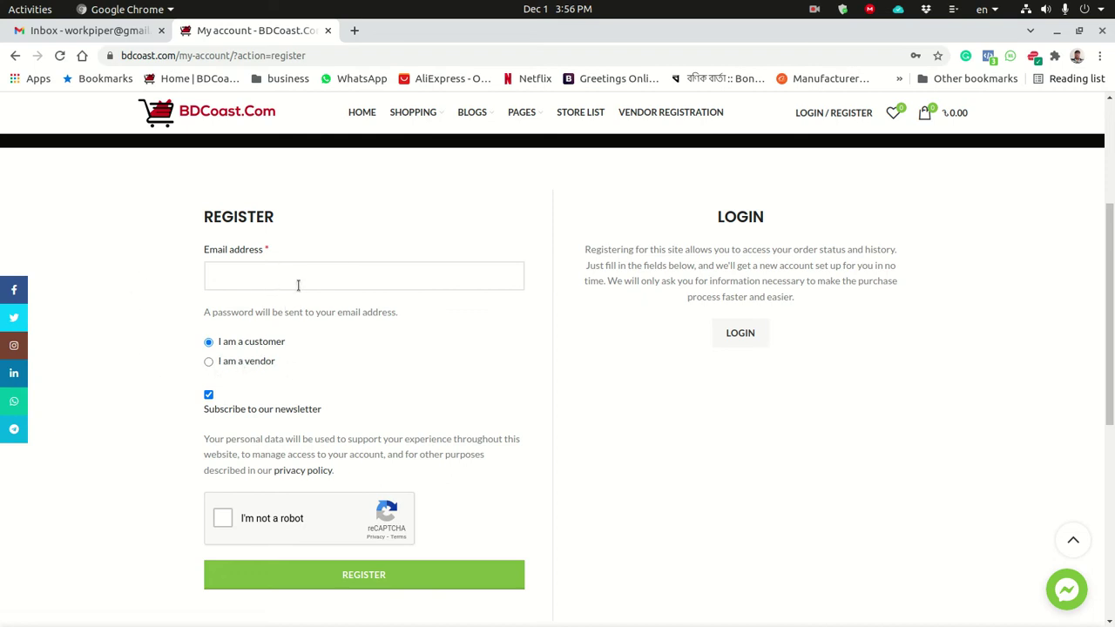
pyautogui.click(209, 363)
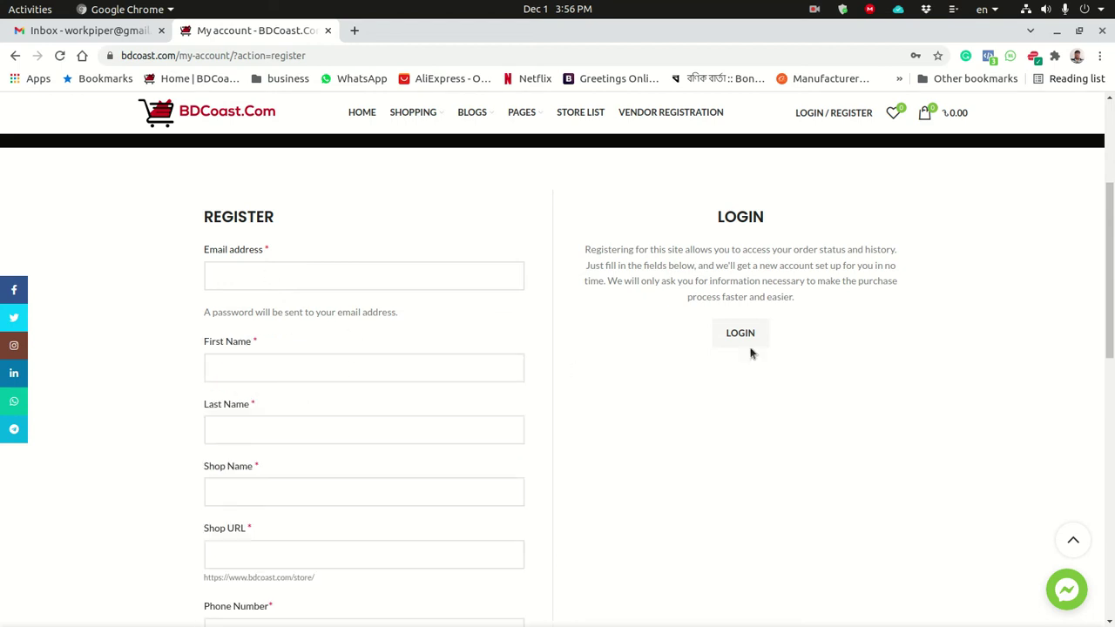
pyautogui.moveTo(1112, 225); pyautogui.dragTo(1112, 320)
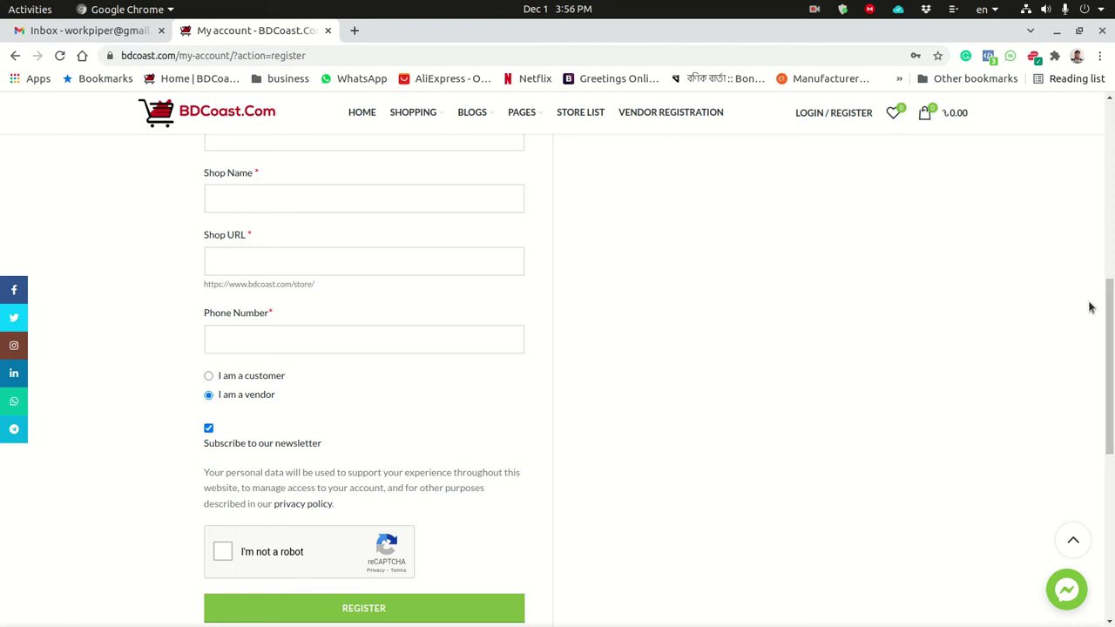
pyautogui.moveTo(1108, 357)
pyautogui.mouseDown()
pyautogui.moveTo(1110, 205)
pyautogui.moveTo(1112, 355)
pyautogui.mouseUp()
pyautogui.click(208, 439)
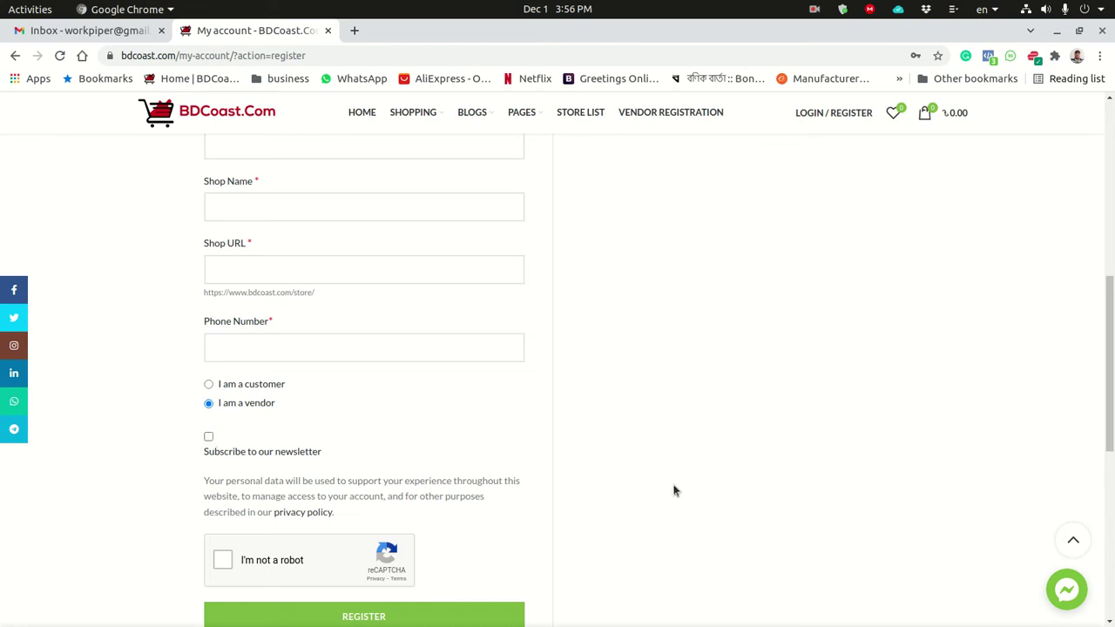
pyautogui.scroll(1, 659, 434)
pyautogui.scroll(-1, 810, 392)
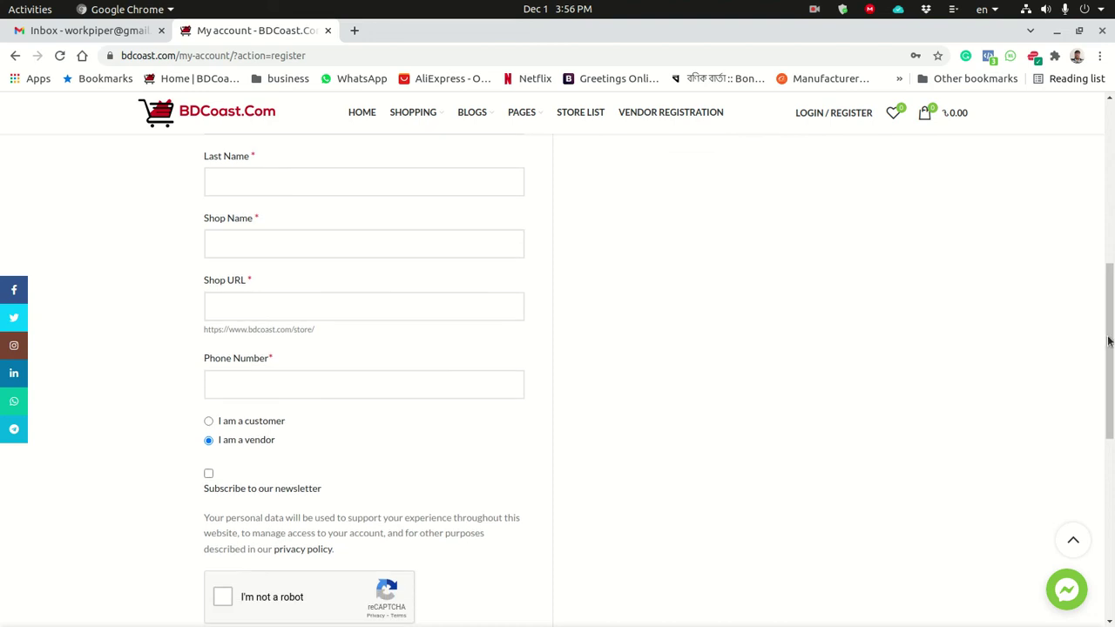
pyautogui.moveTo(1110, 383); pyautogui.dragTo(1104, 267)
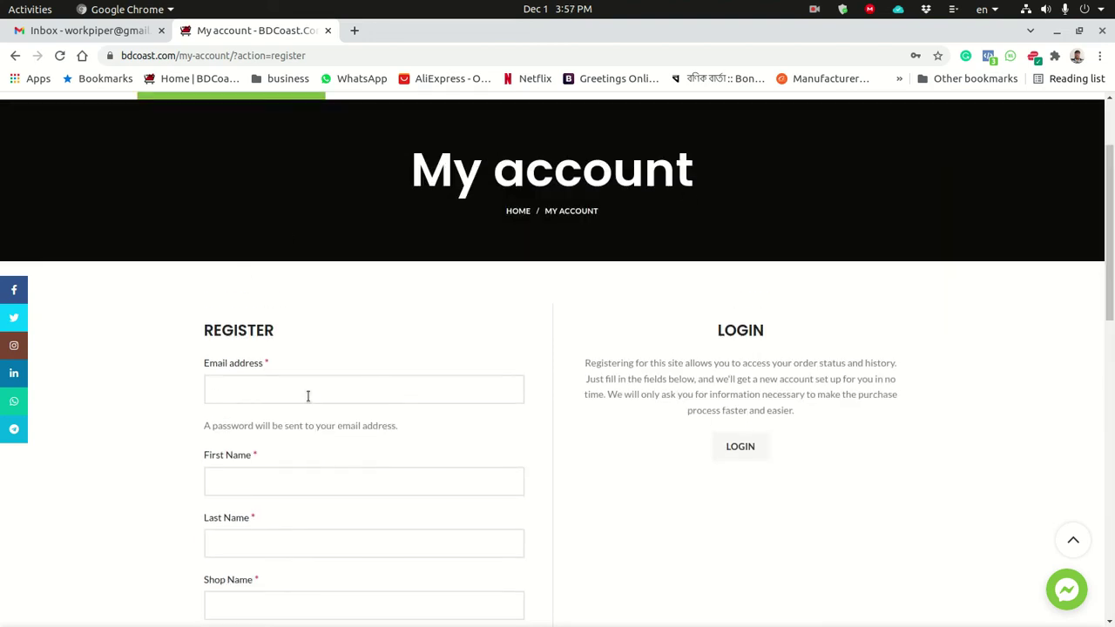
# Enter the registration email address and accept Chrome's saved name suggestion.
pyautogui.click(307, 396)
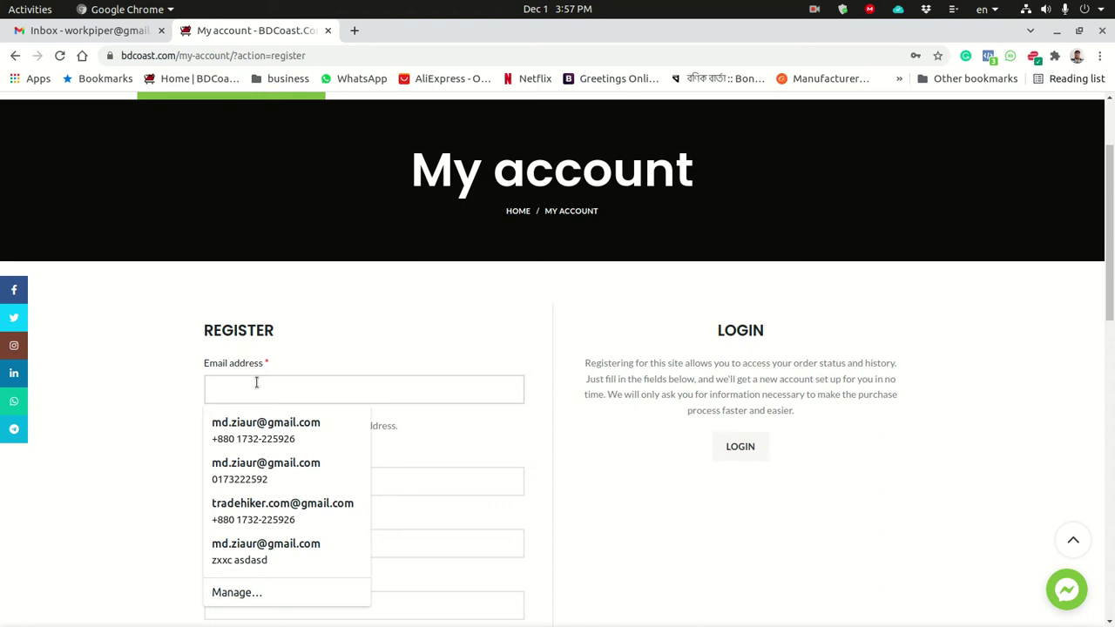
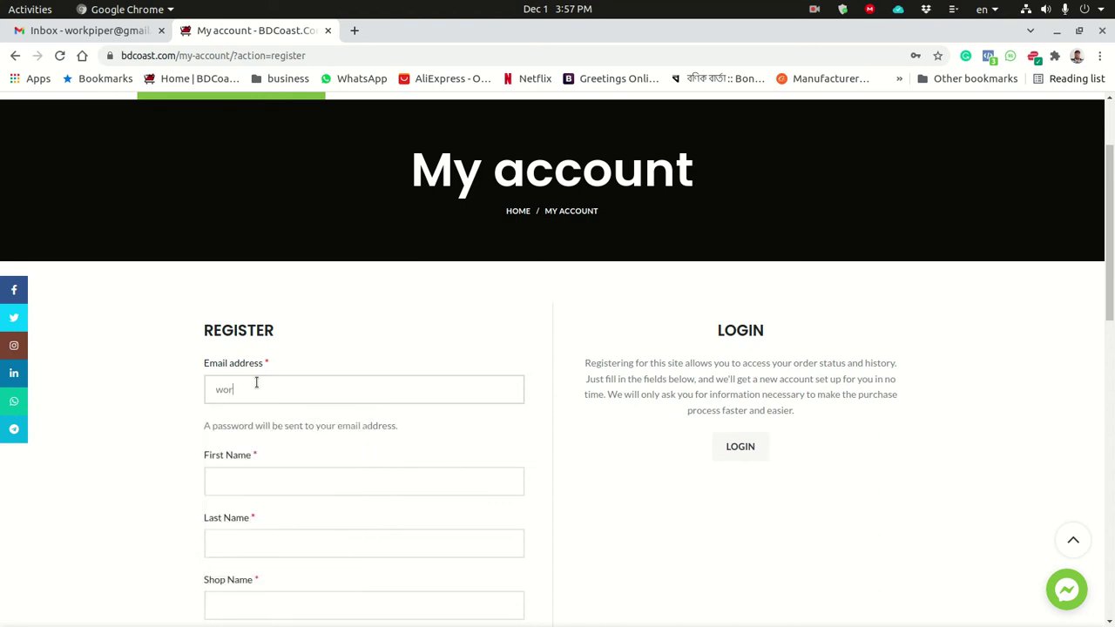
pyautogui.click(268, 474)
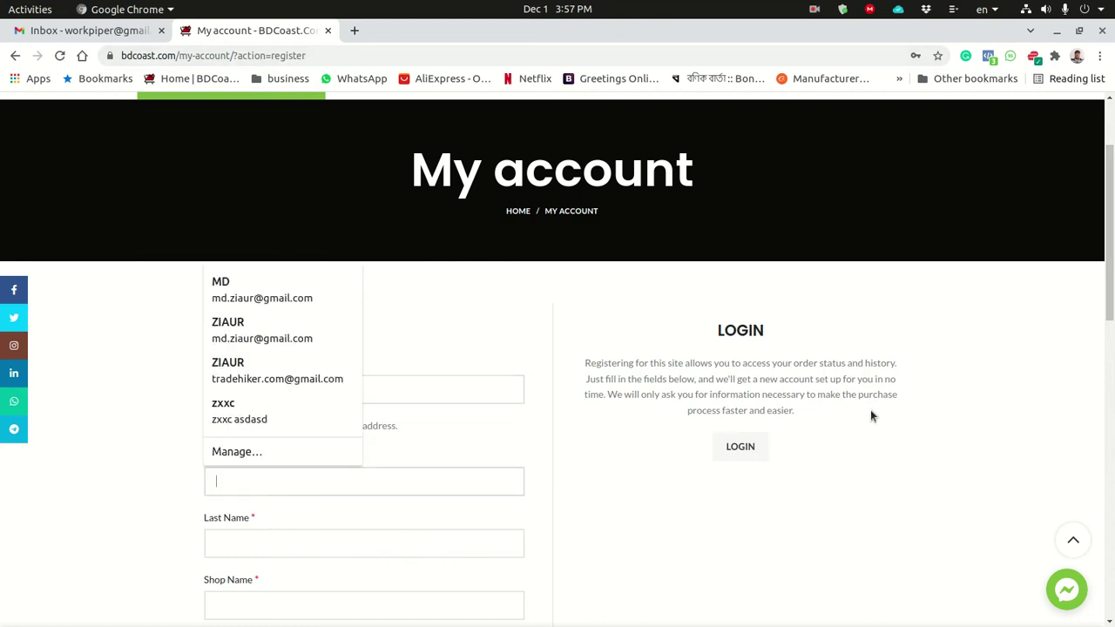
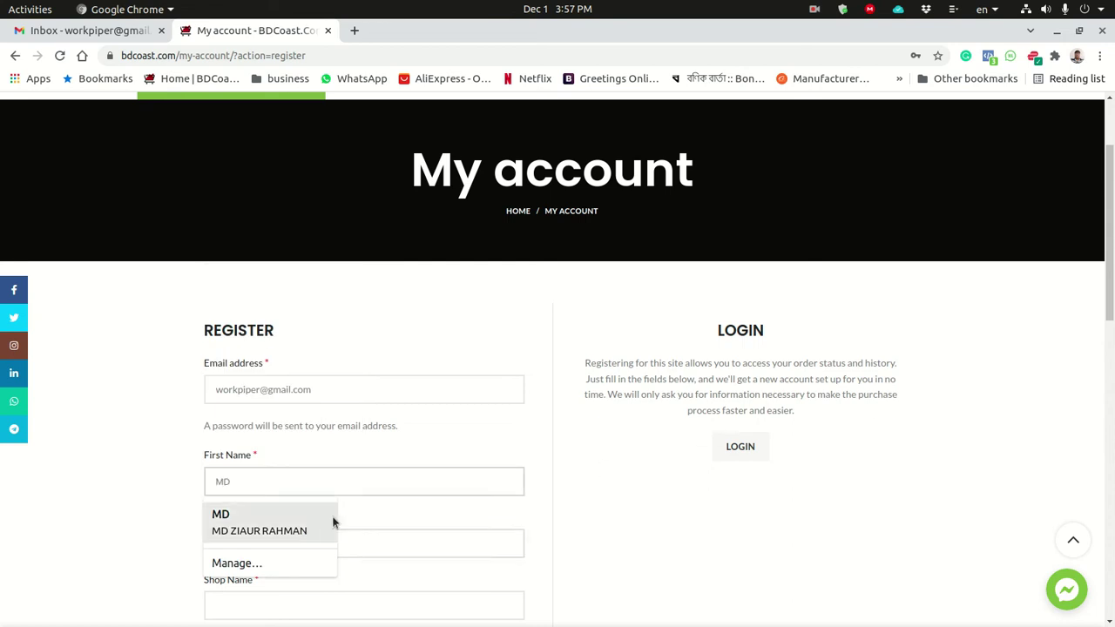
pyautogui.click(298, 531)
# Replace the autofilled first and last name fields with the applicant's own name.
pyautogui.click(311, 481)
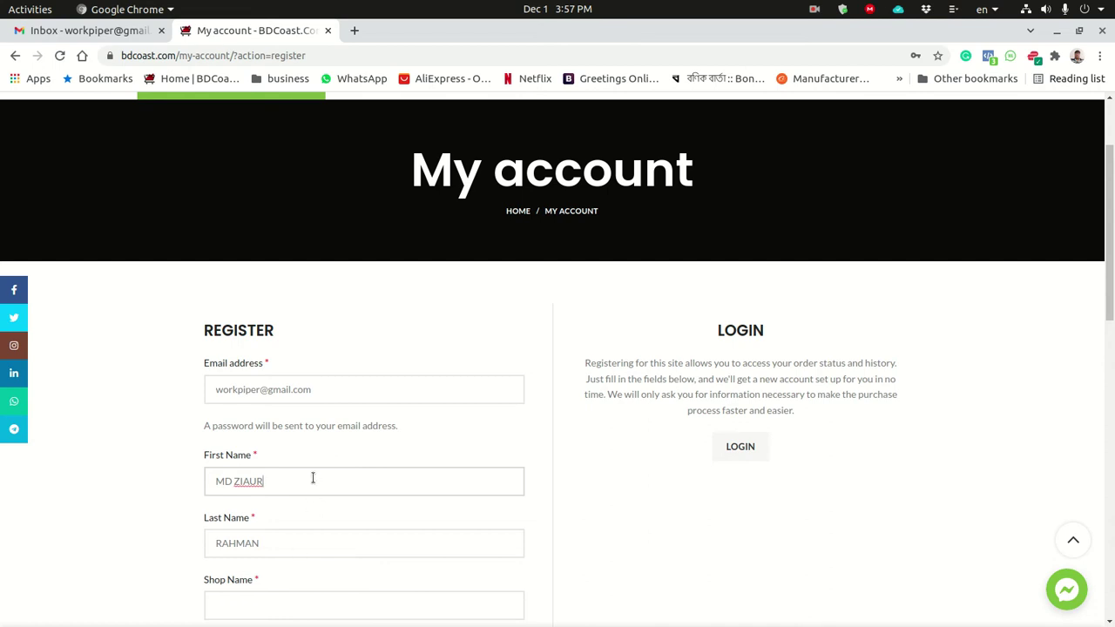
pyautogui.moveTo(313, 477); pyautogui.dragTo(107, 468)
pyautogui.press('BackSpace')
pyautogui.click(294, 554)
pyautogui.doubleClick(294, 555)
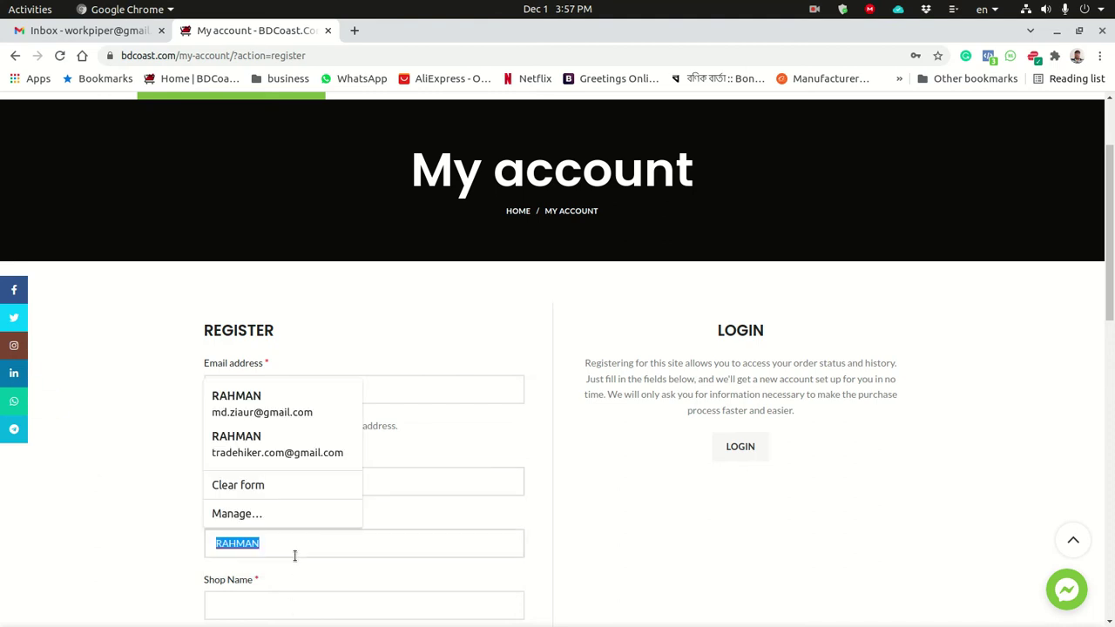
pyautogui.press('BackSpace')
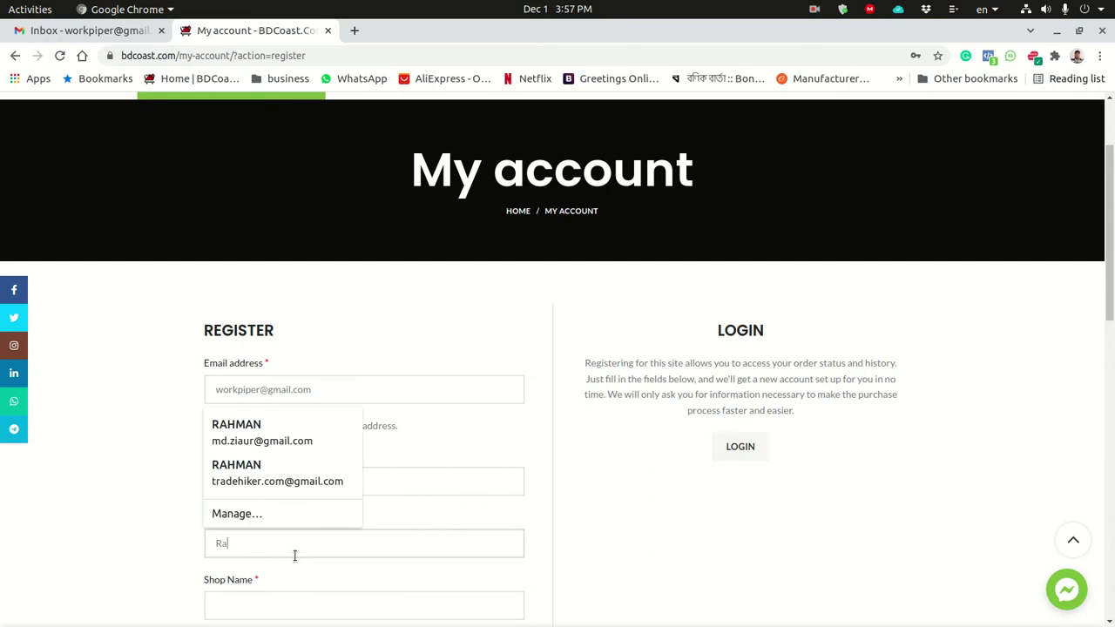
pyautogui.click(135, 548)
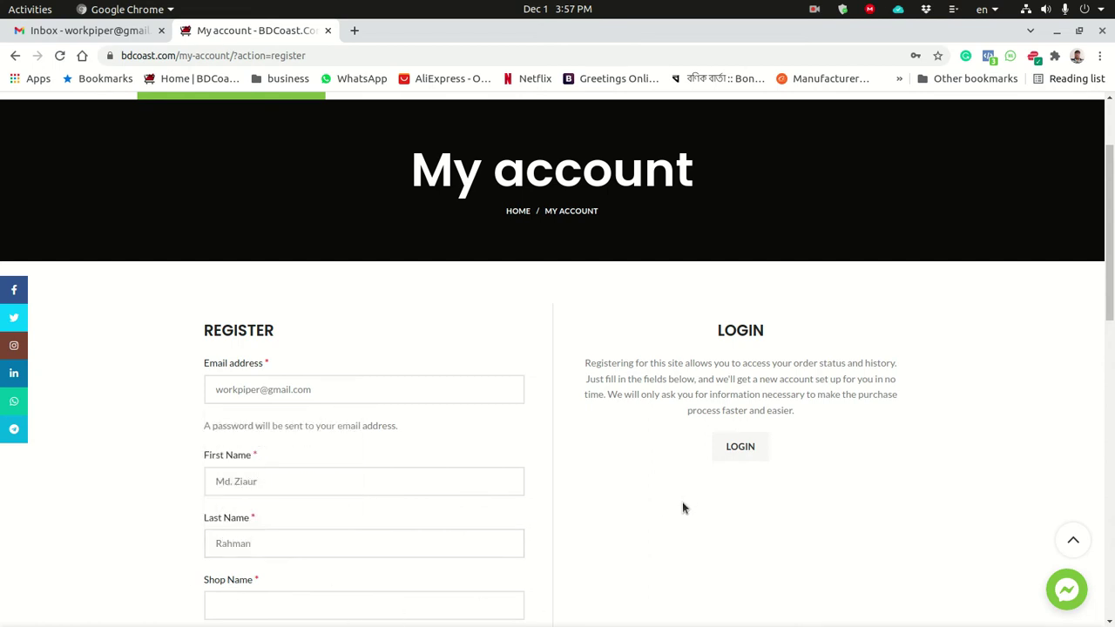
pyautogui.scroll(-3, 673, 517)
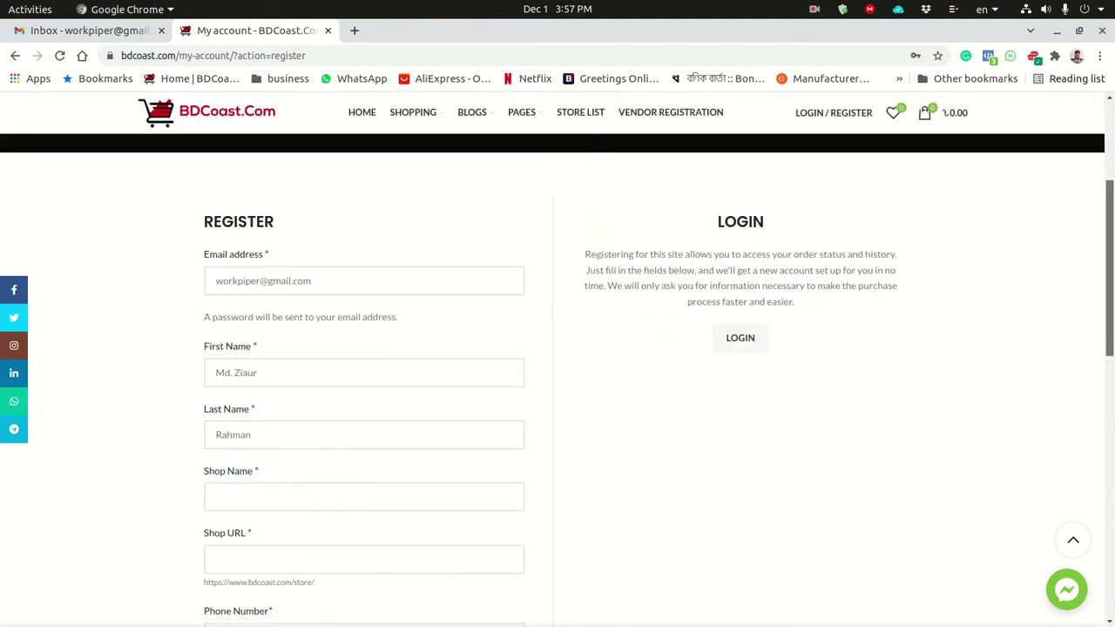
# Enter the vendor's shop name, which also fills in the shop URL.
pyautogui.scroll(-2, 1075, 256)
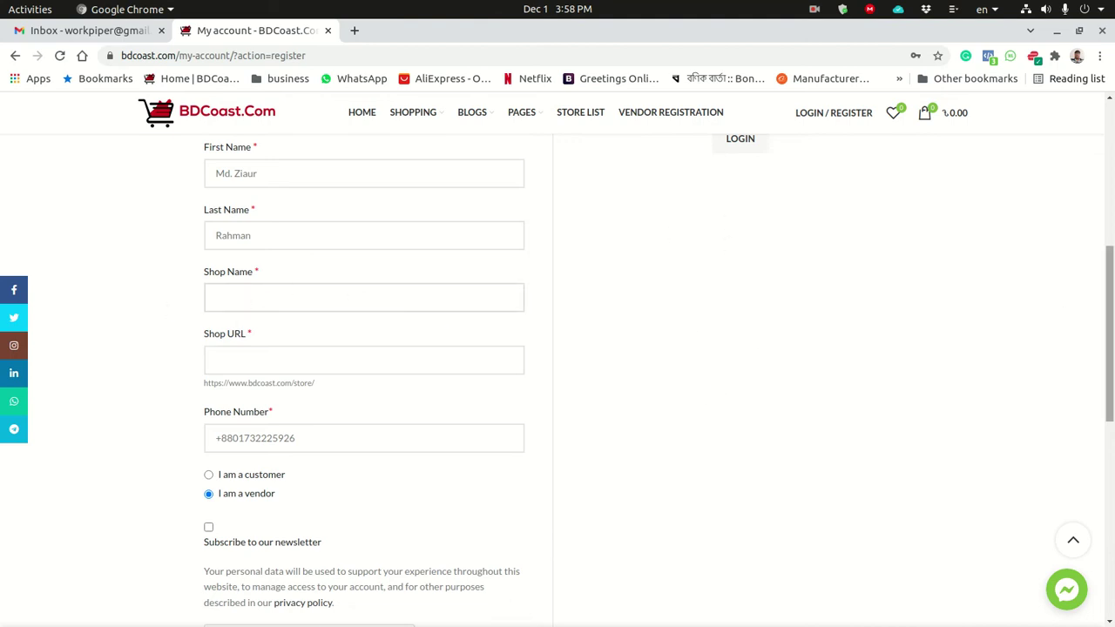
pyautogui.write('workpiper')
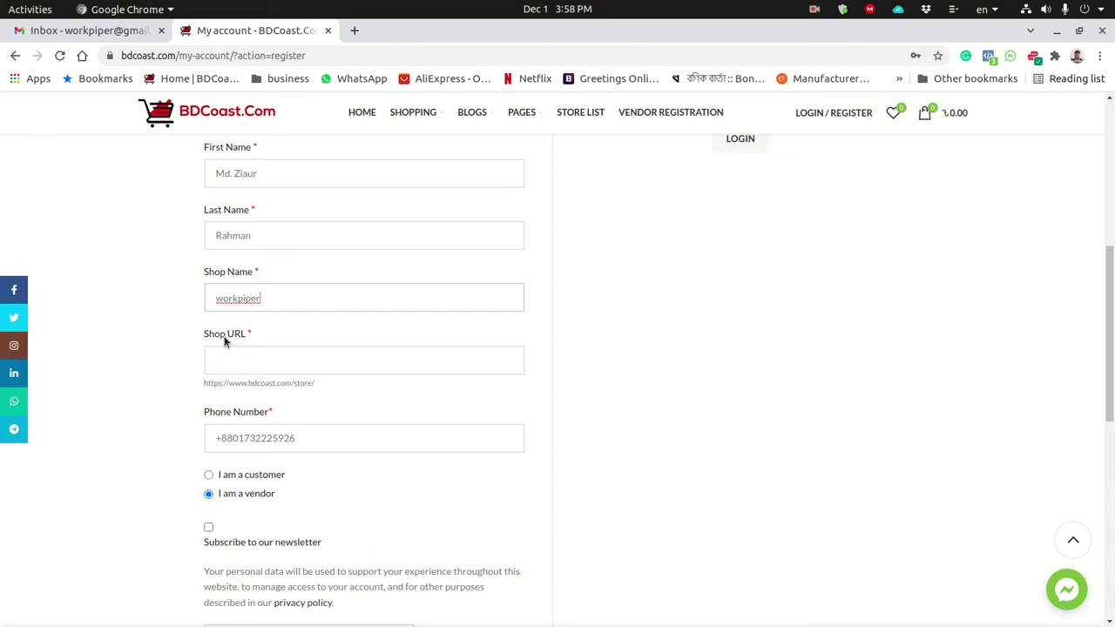
pyautogui.click(248, 364)
# Remove the +88 country code from the phone number field.
pyautogui.click(315, 437)
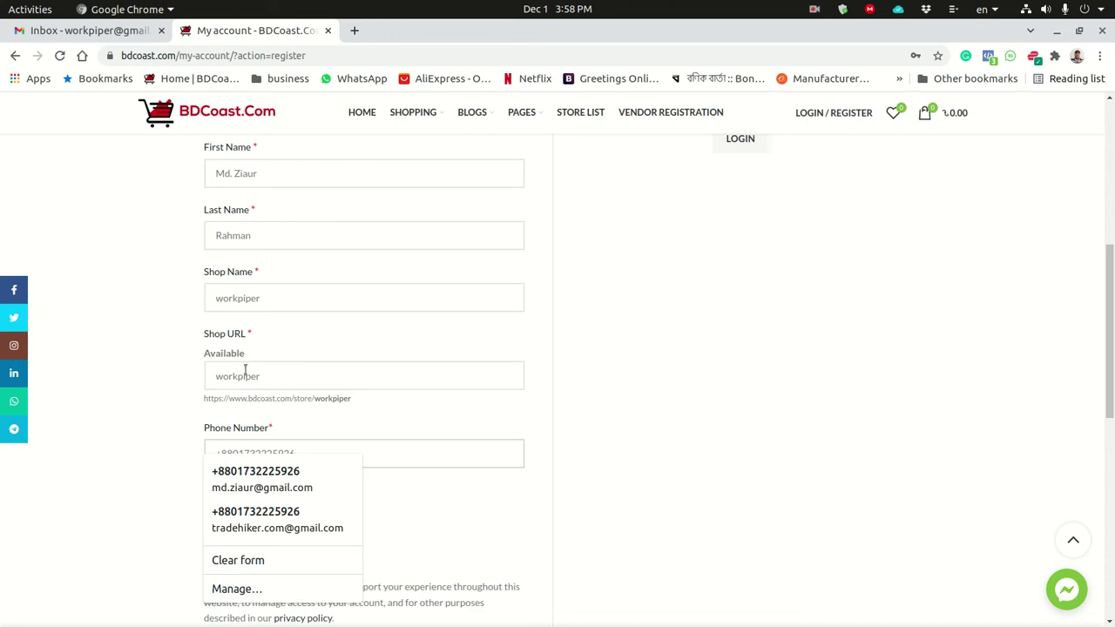
pyautogui.click(645, 448)
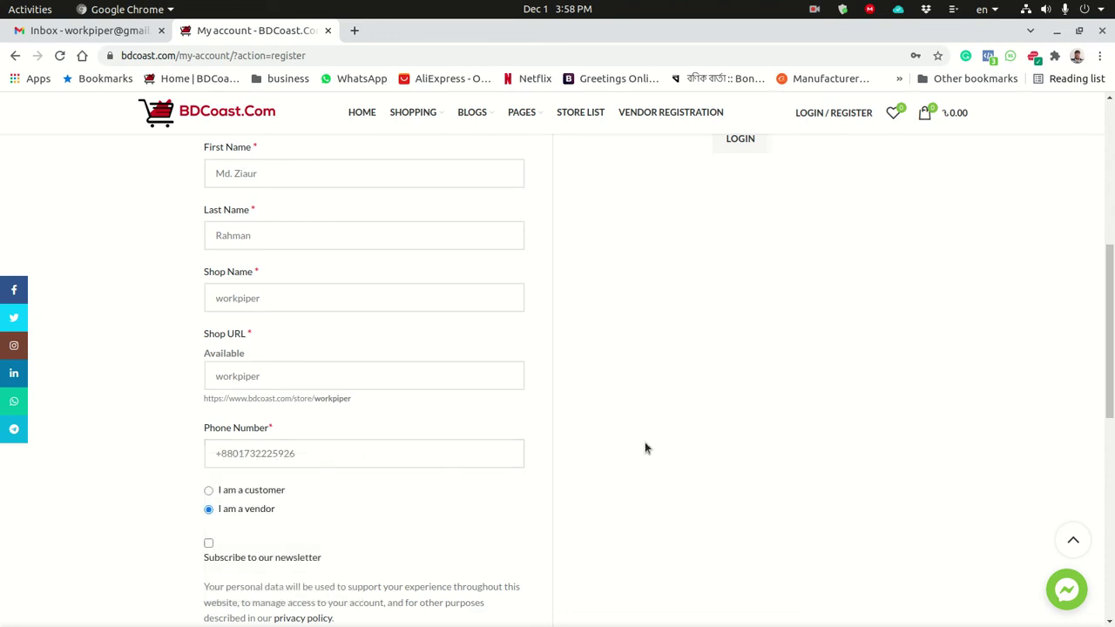
pyautogui.scroll(1, 644, 447)
pyautogui.scroll(-1, 682, 453)
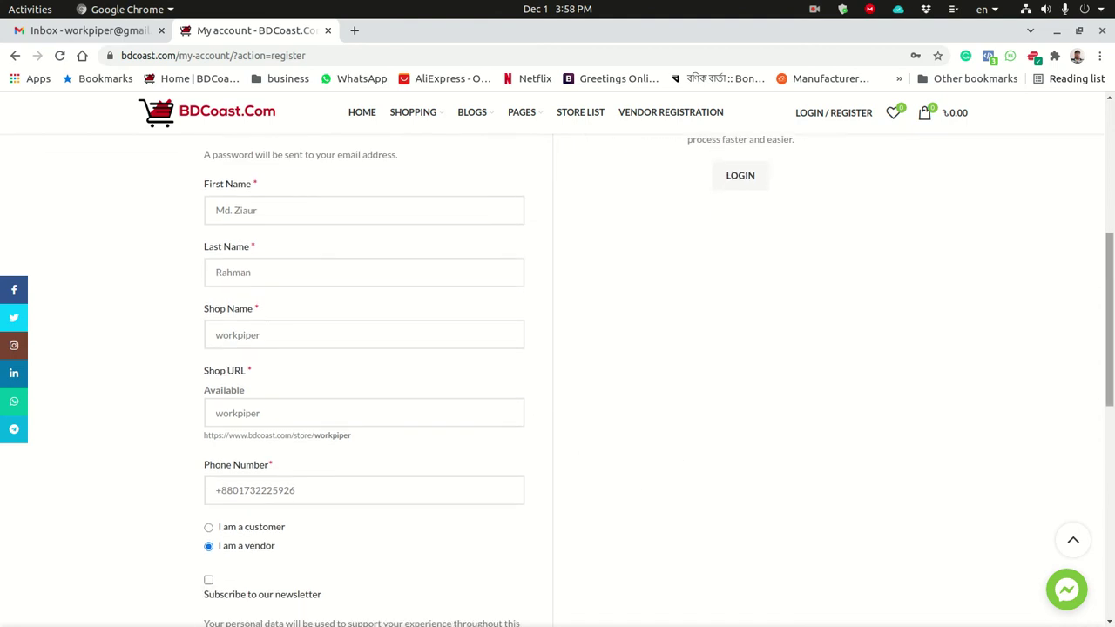
pyautogui.scroll(-2, 1111, 319)
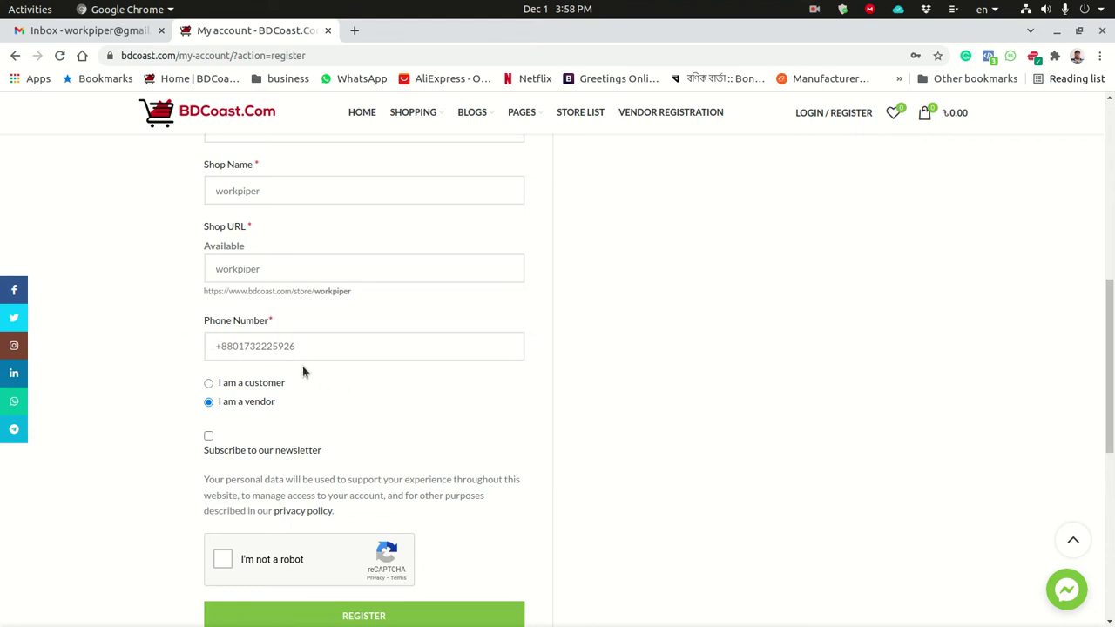
pyautogui.click(218, 345)
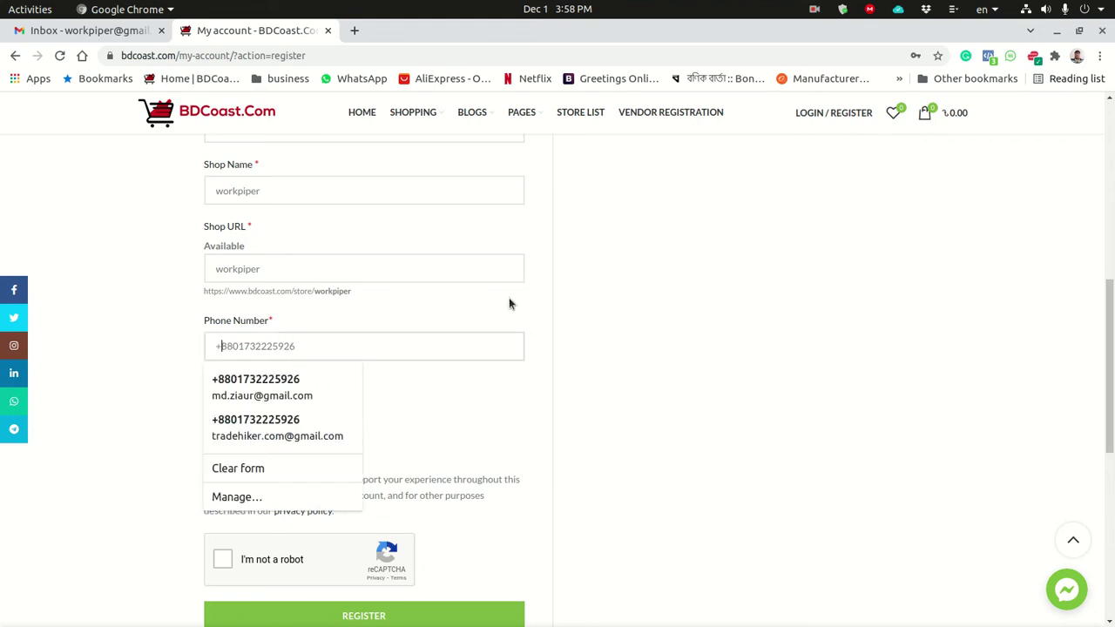
pyautogui.press('BackSpace')
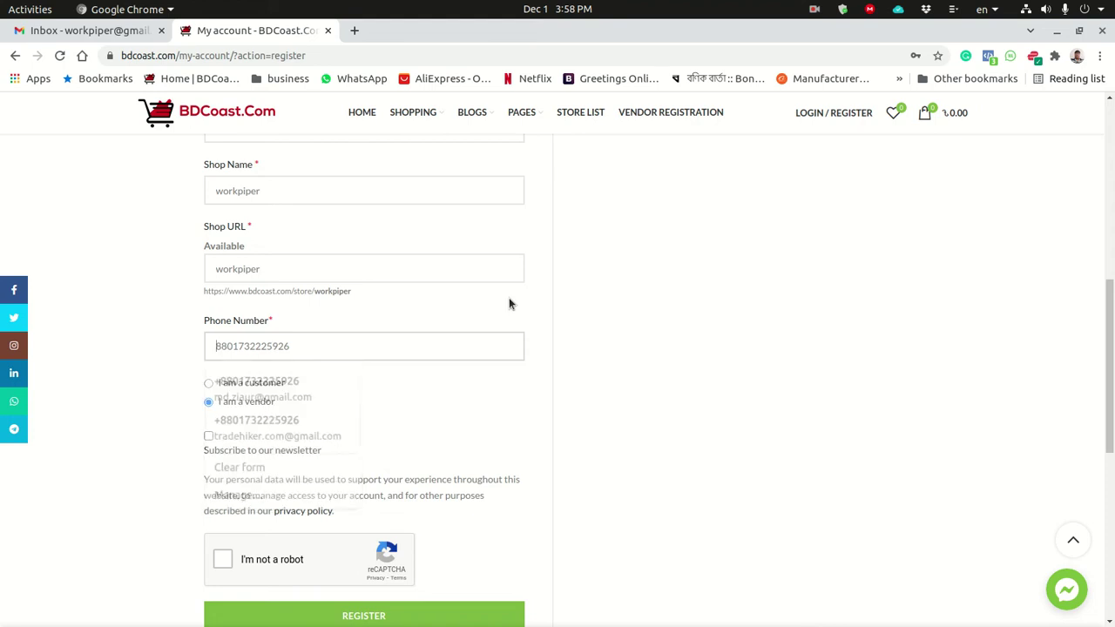
pyautogui.press('BackSpace')
pyautogui.press('BackSpace')
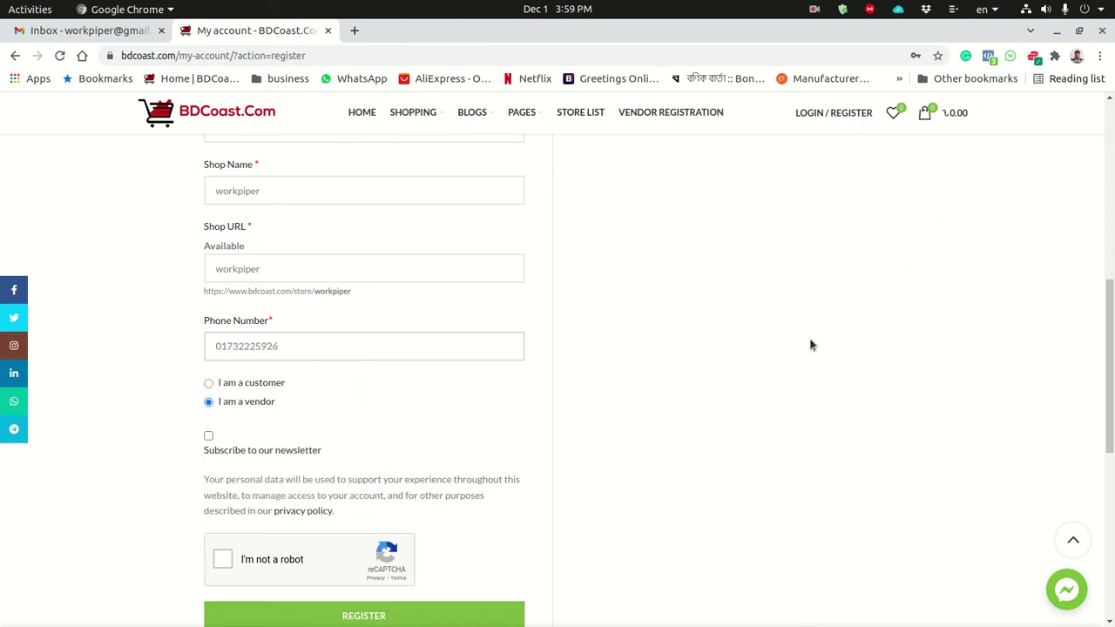
# Tick the reCAPTCHA 'I'm not a robot' box.
pyautogui.scroll(1, 679, 456)
pyautogui.scroll(-1, 675, 451)
pyautogui.scroll(1, 675, 452)
pyautogui.scroll(1, 685, 445)
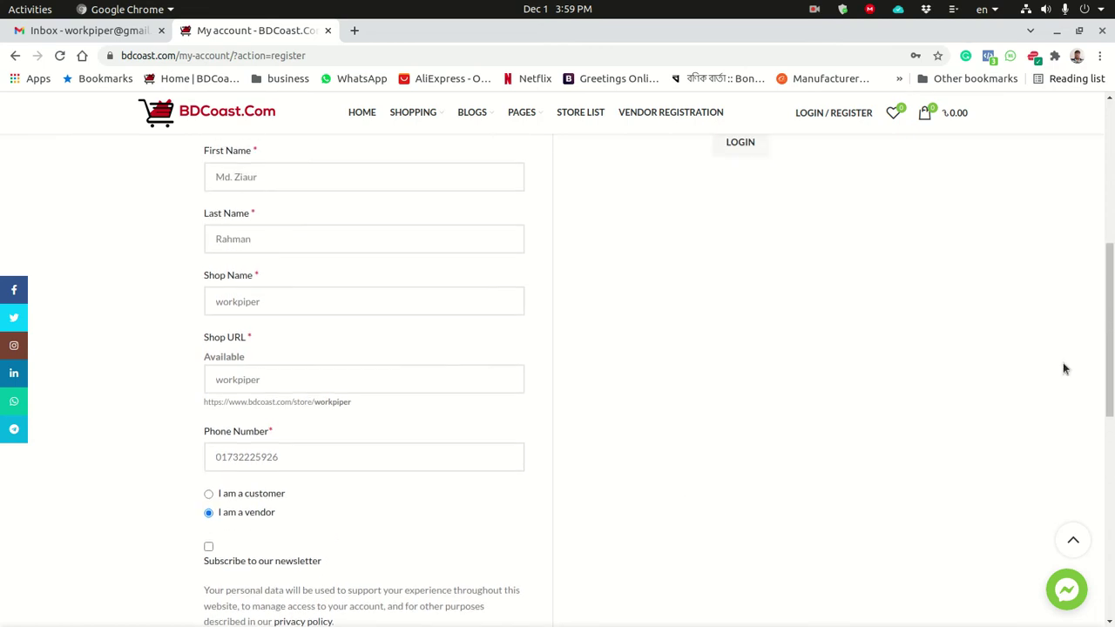
pyautogui.moveTo(1113, 357); pyautogui.dragTo(1104, 332)
pyautogui.scroll(-6, 1104, 331)
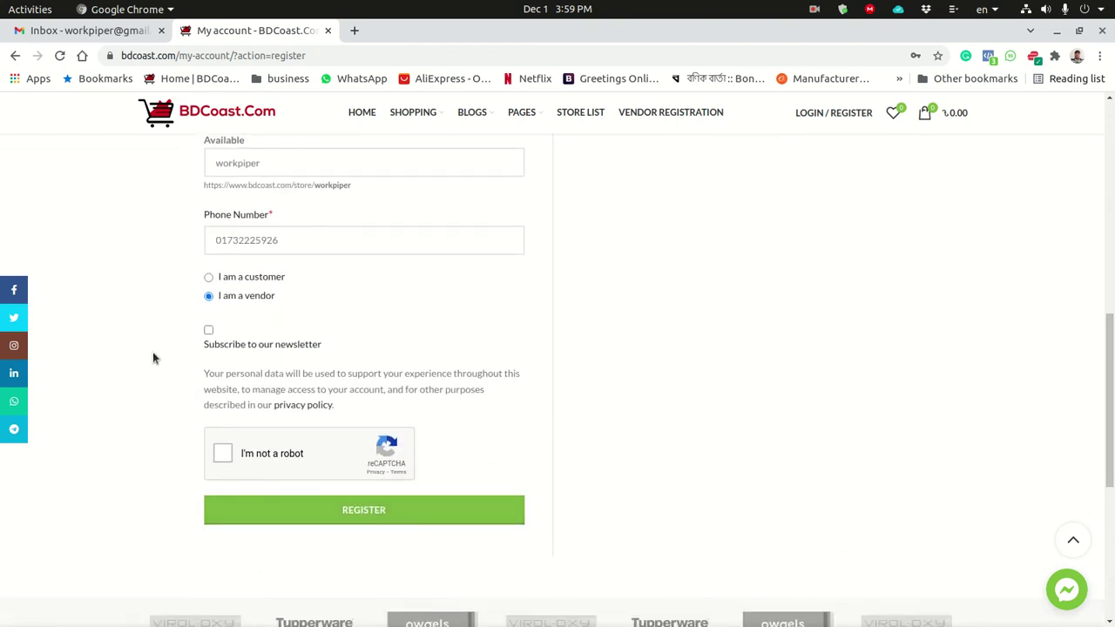
pyautogui.click(223, 454)
# Submit the registration, choose 'Not right now' in the wizard, and review the zero-sales dashboard.
pyautogui.click(377, 518)
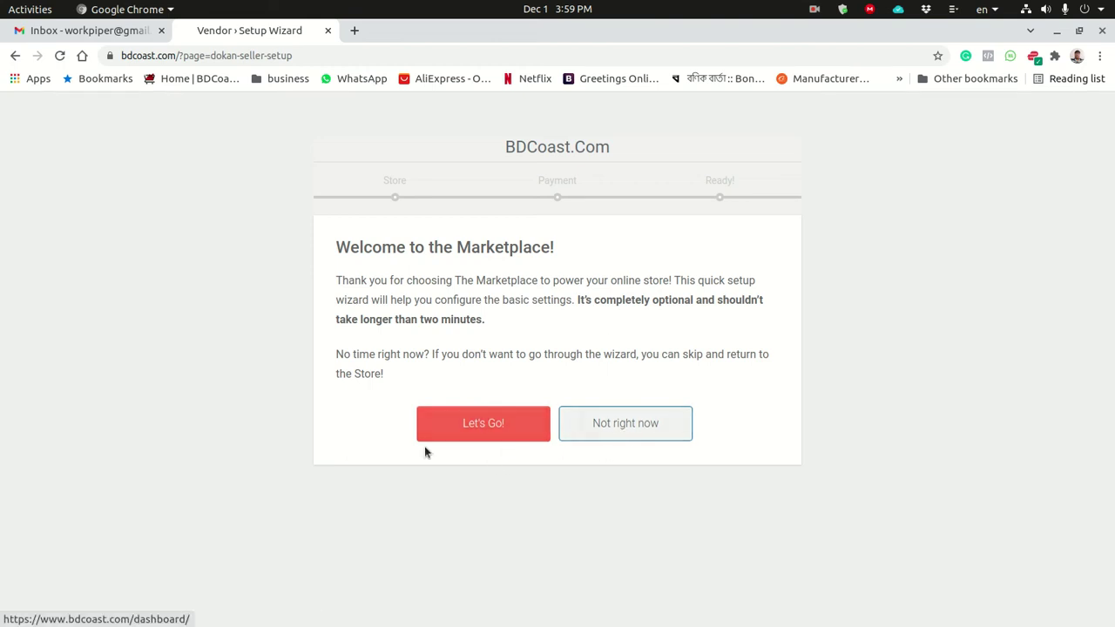
pyautogui.click(624, 428)
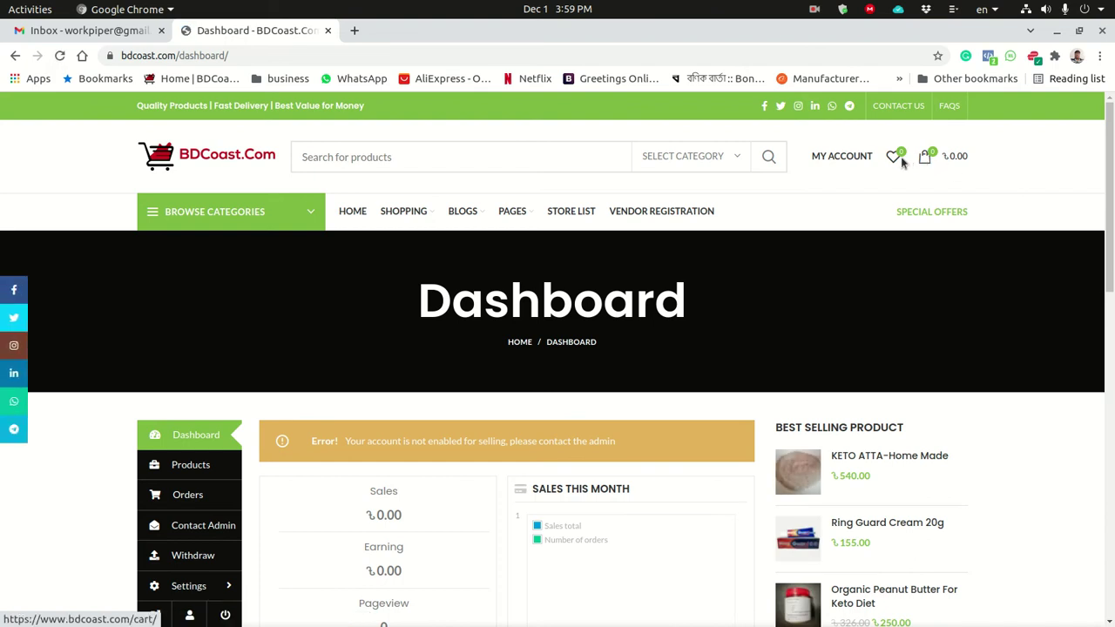
pyautogui.moveTo(820, 160)
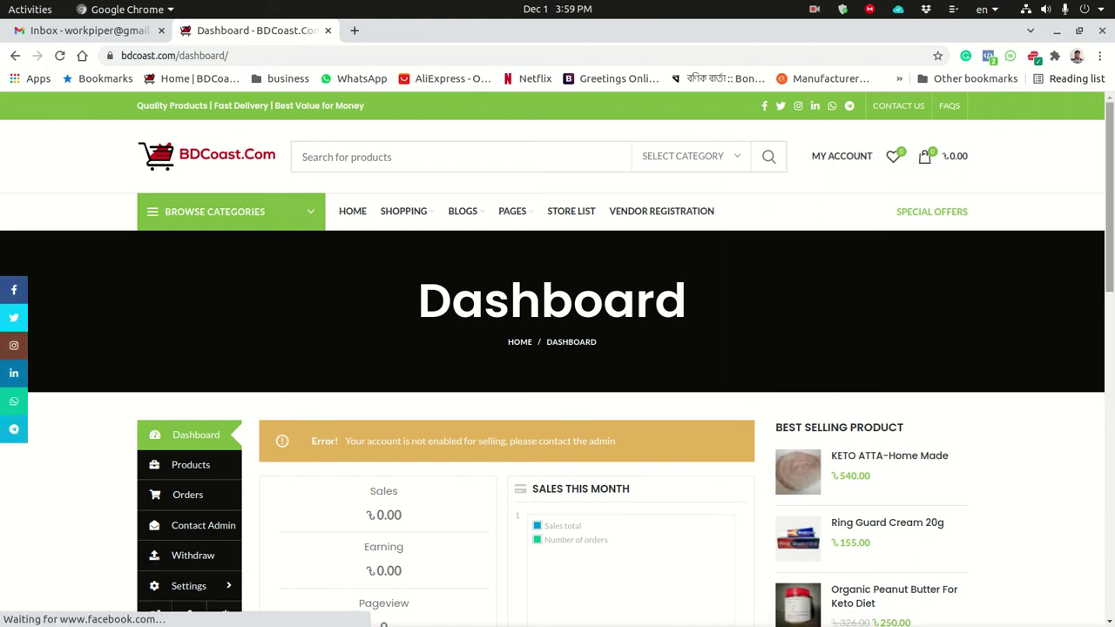
pyautogui.scroll(-3, 1112, 175)
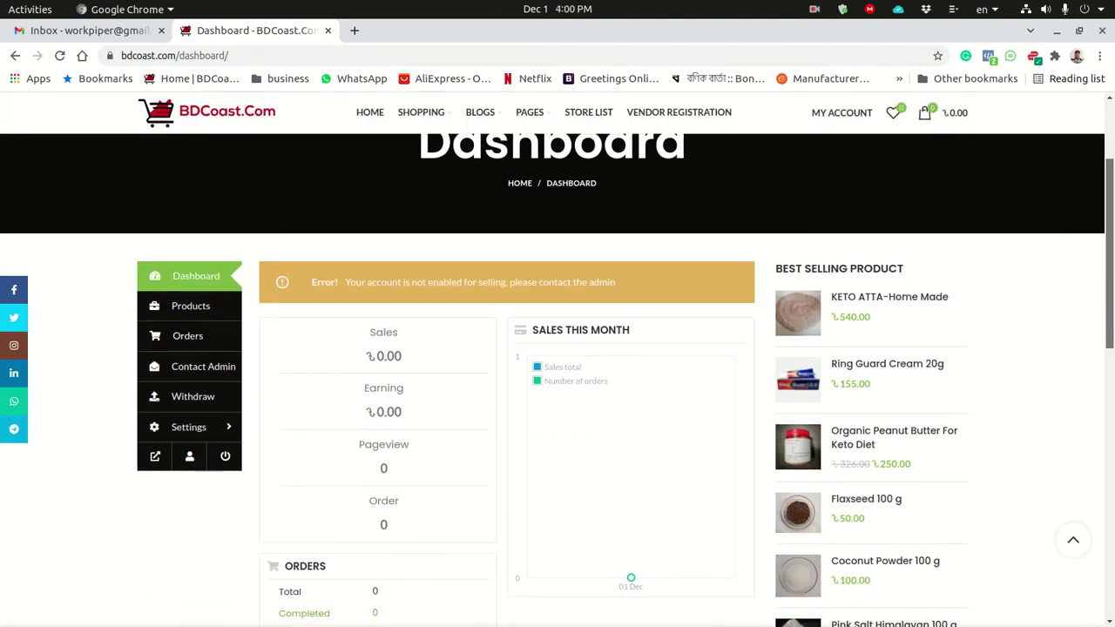
pyautogui.scroll(-4, 1084, 235)
pyautogui.scroll(6, 1083, 235)
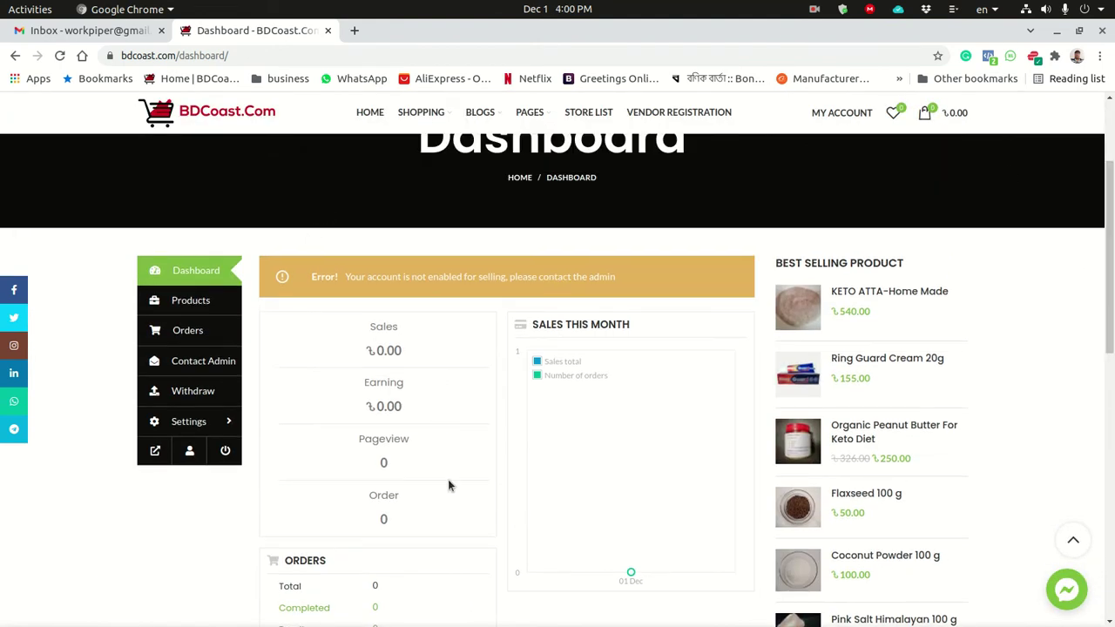
pyautogui.scroll(-1, 1110, 266)
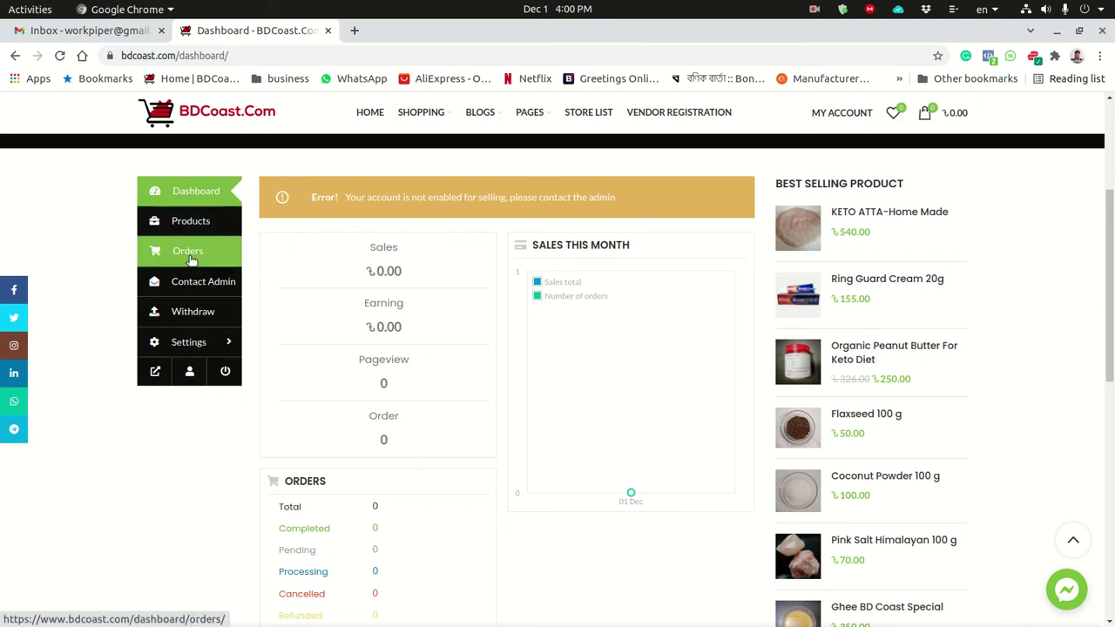
# Browse the empty Products and Orders pages, the Contact Admin form, then the Withdraw page.
pyautogui.click(186, 226)
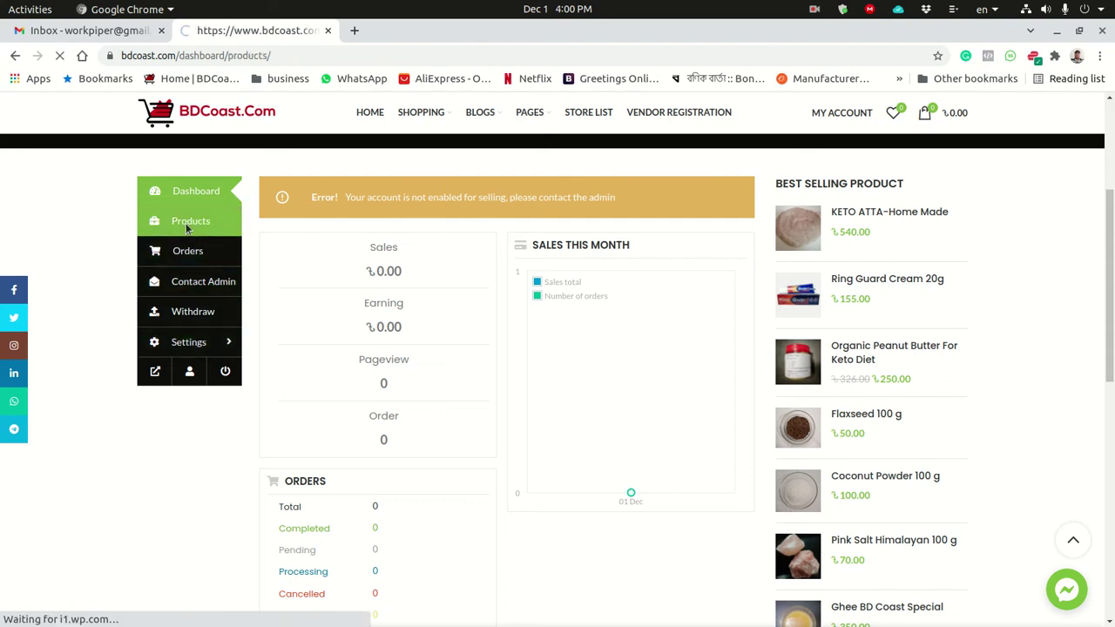
pyautogui.scroll(-1, 488, 273)
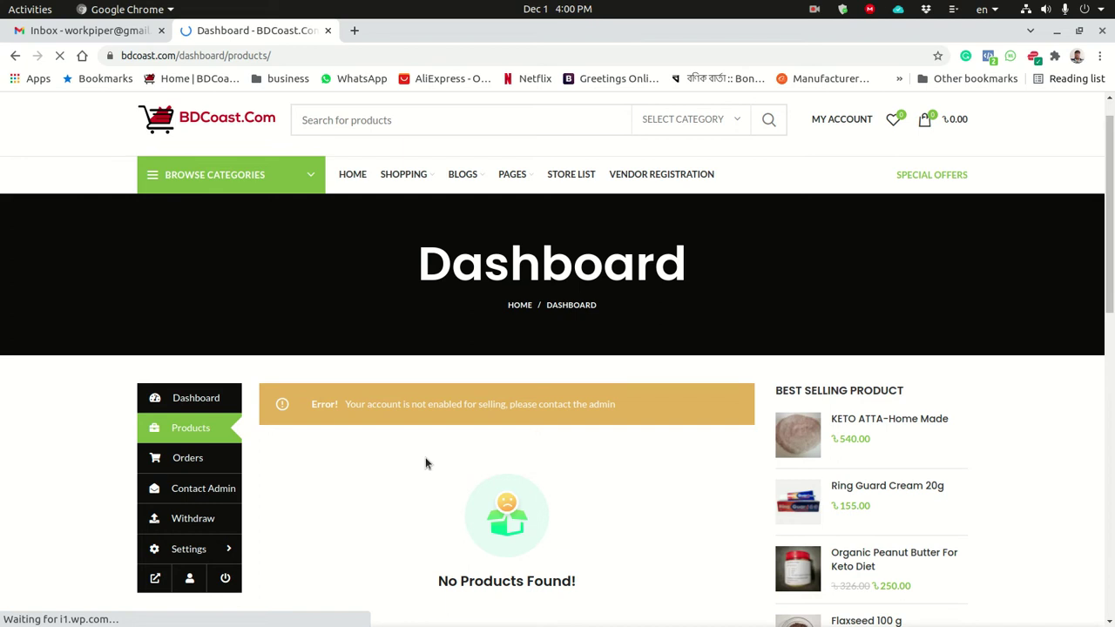
pyautogui.click(186, 458)
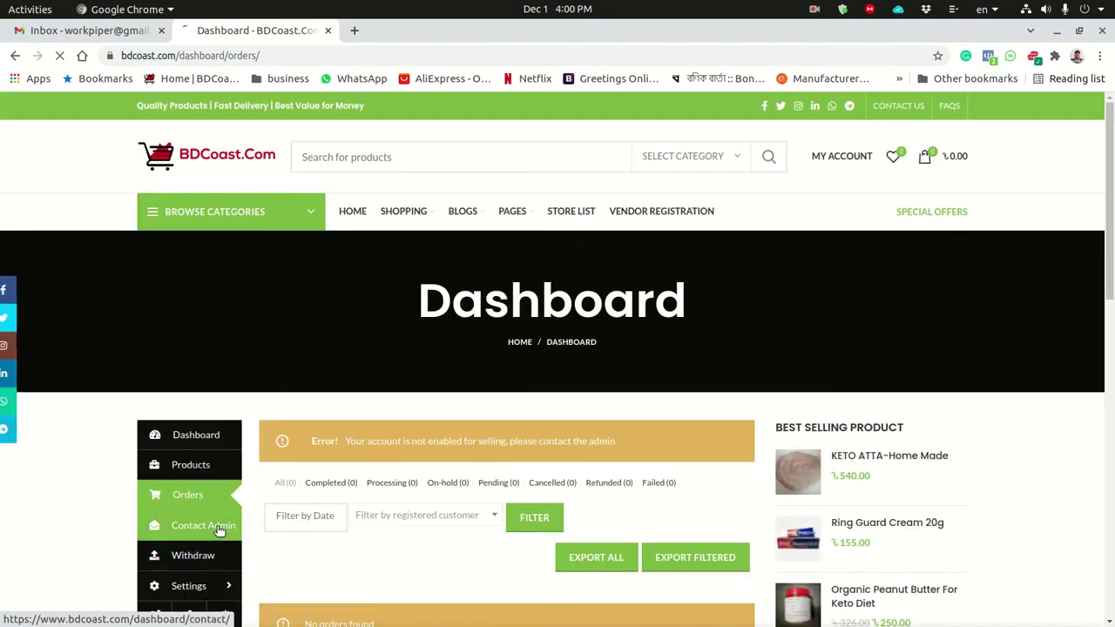
pyautogui.click(213, 526)
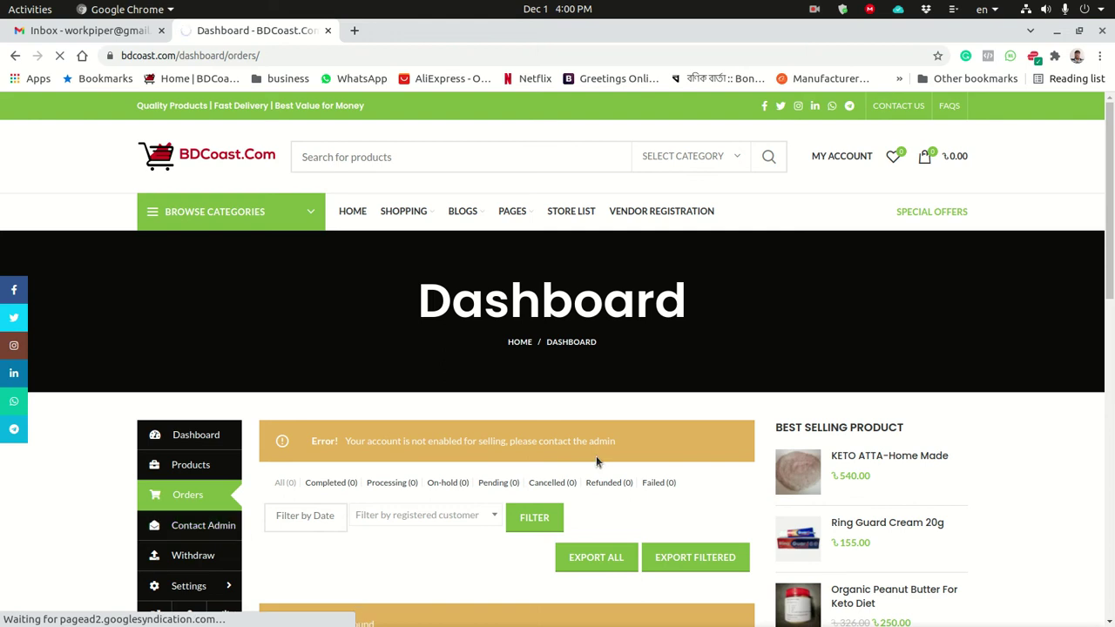
pyautogui.scroll(-3, 596, 460)
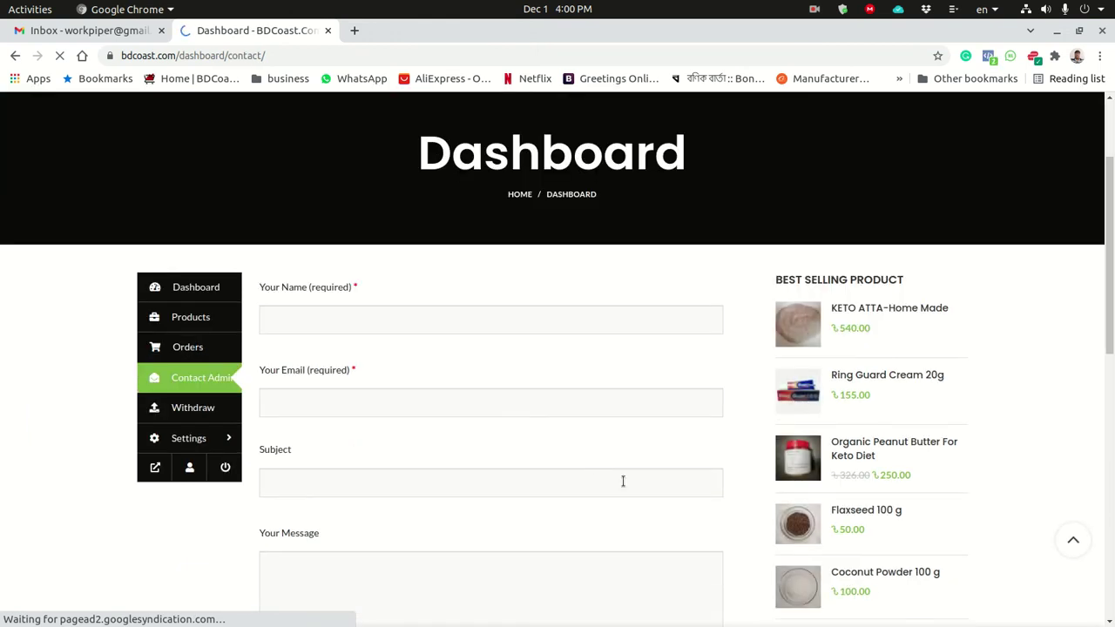
pyautogui.click(189, 413)
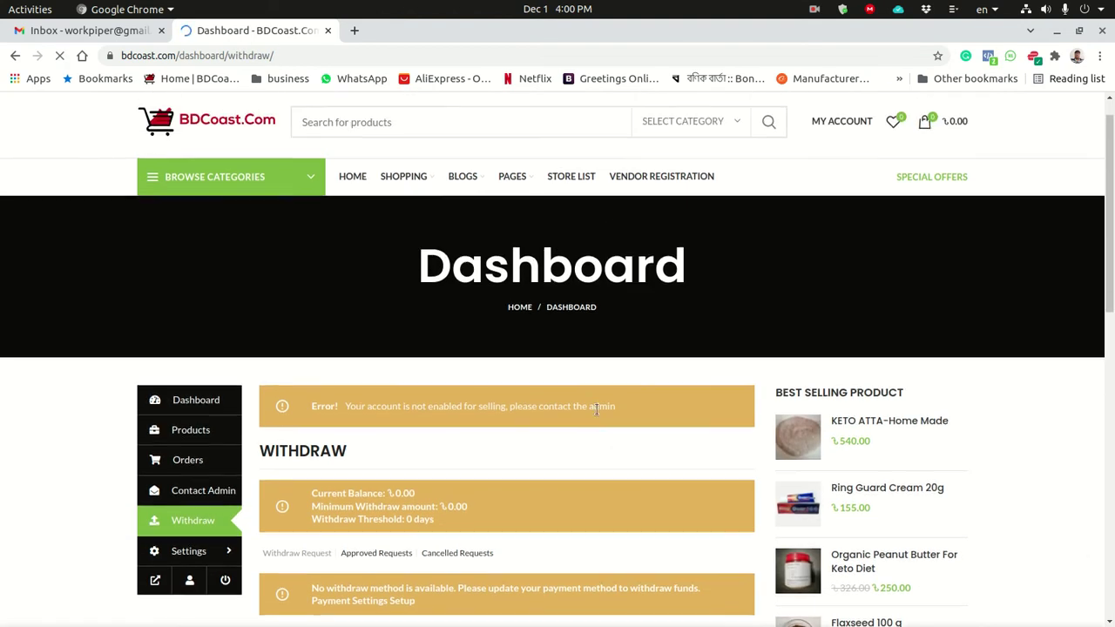
pyautogui.scroll(-1, 397, 381)
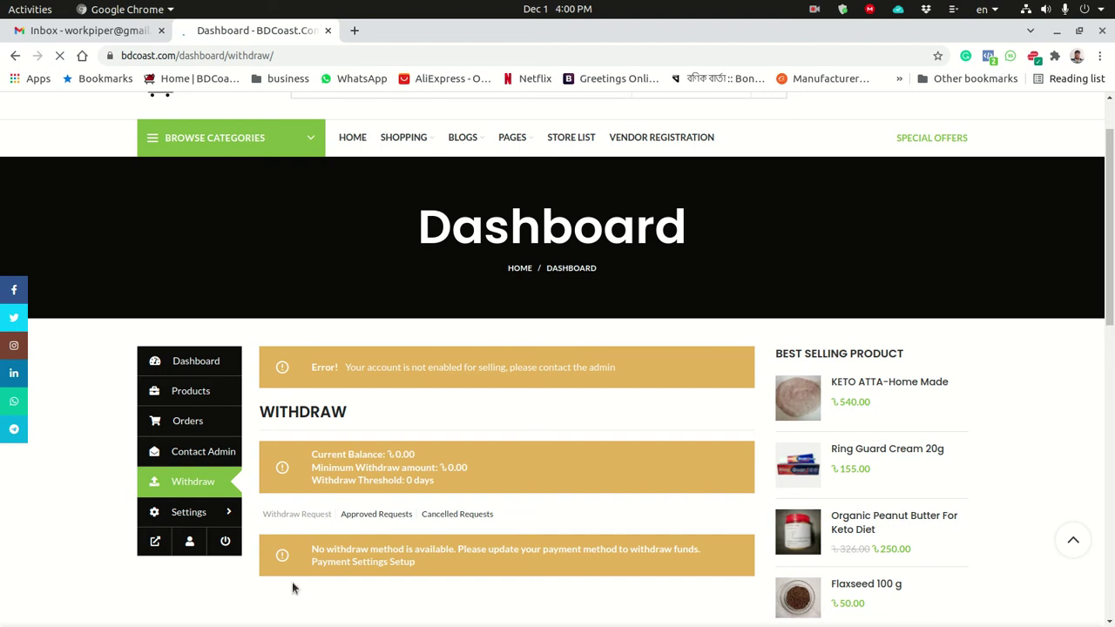
# View the vendor Store settings page, then start a new Chrome tab.
pyautogui.click(187, 514)
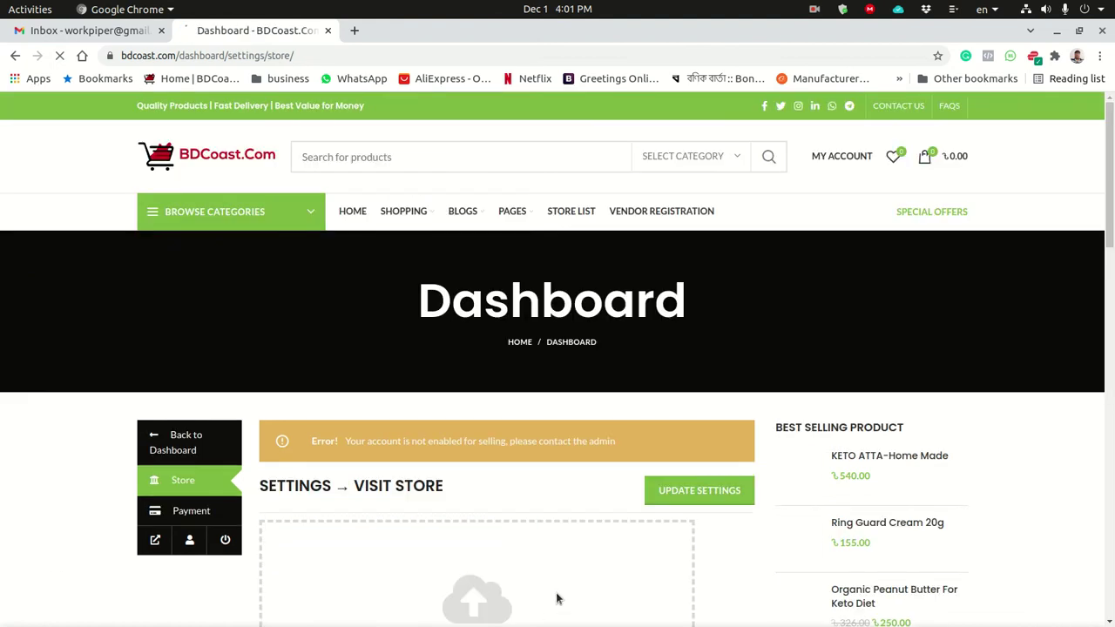
pyautogui.scroll(-3, 558, 392)
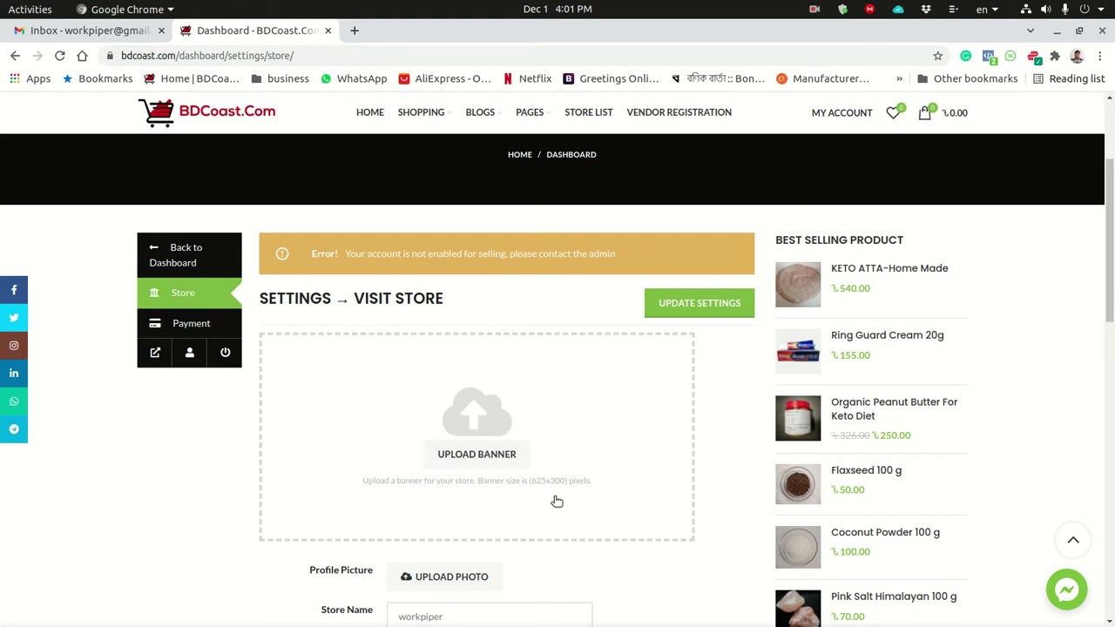
pyautogui.scroll(-5, 505, 511)
pyautogui.scroll(3, 505, 348)
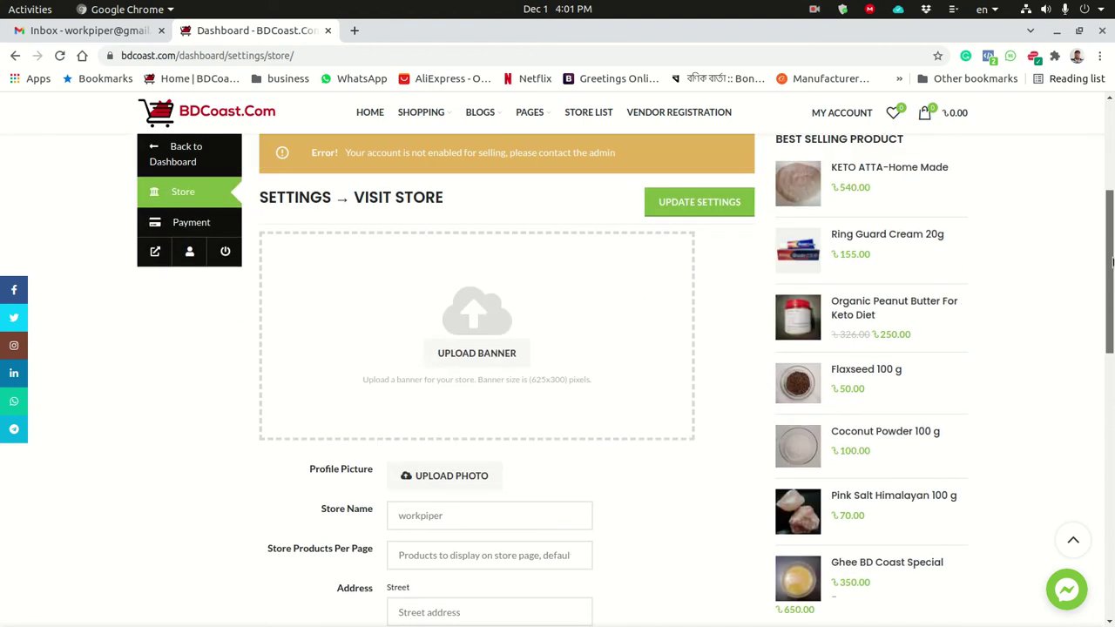
pyautogui.click(355, 31)
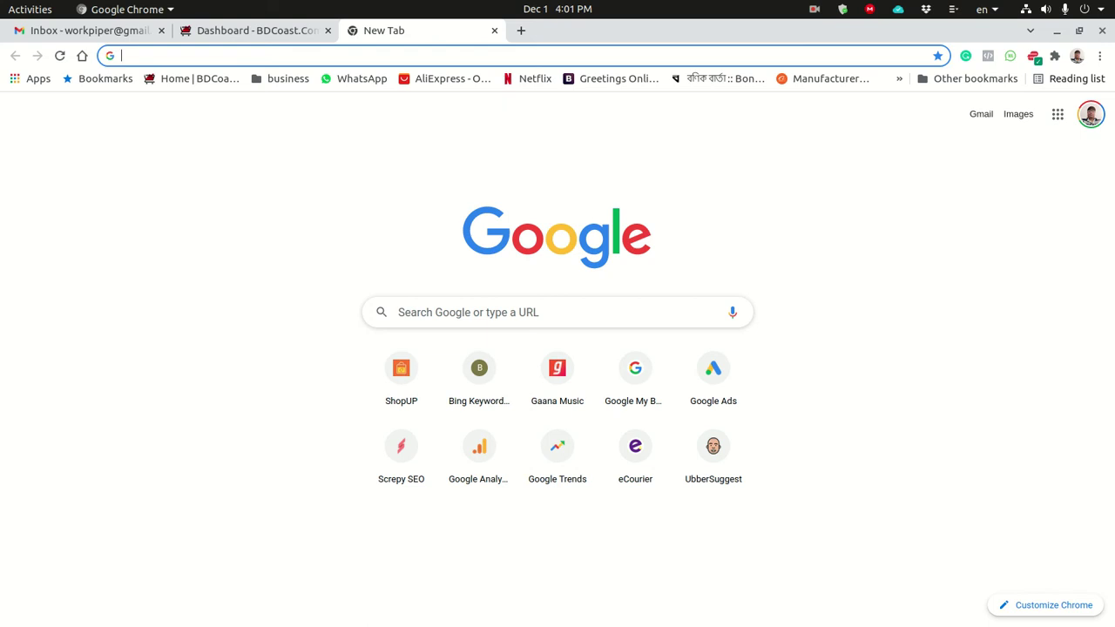
# Search Google for 'Royalty free images'.
pyautogui.write('Roya')
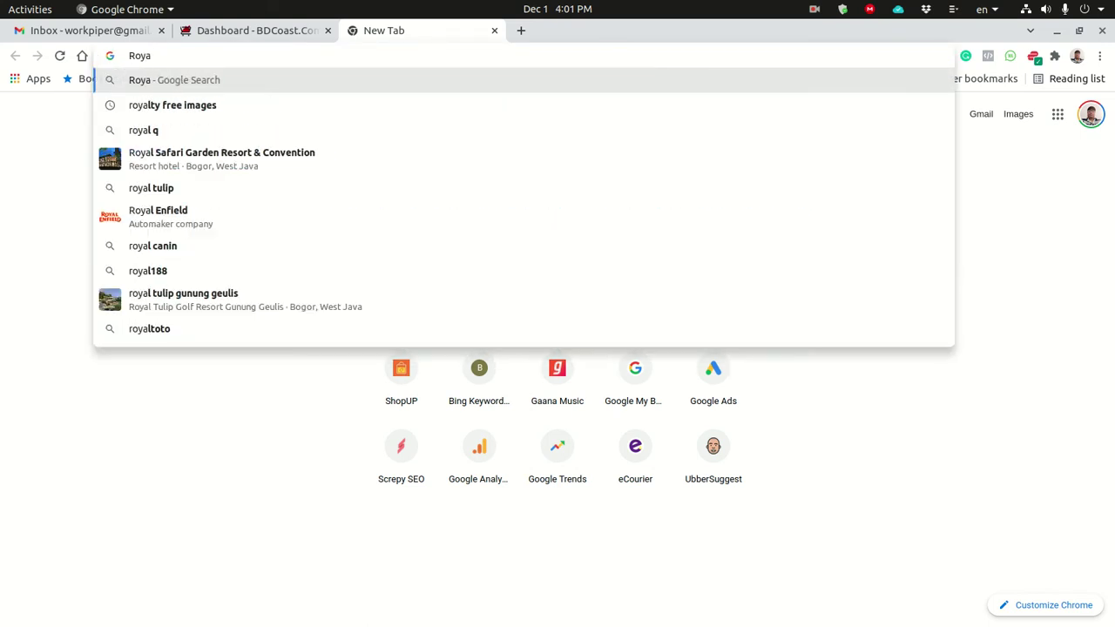
pyautogui.write('lty')
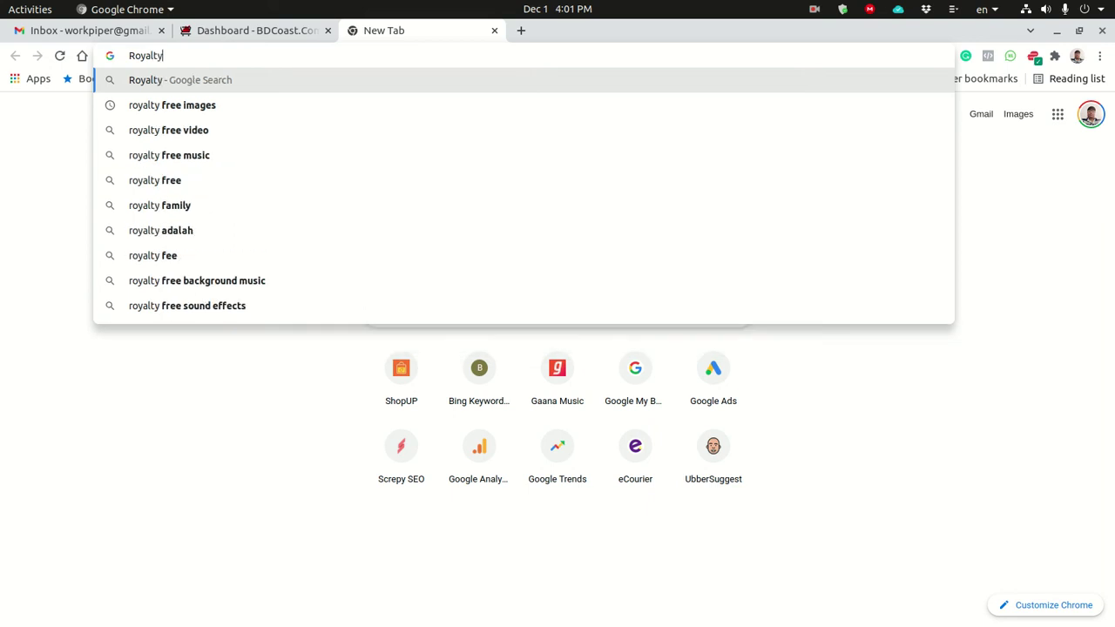
pyautogui.write(' free')
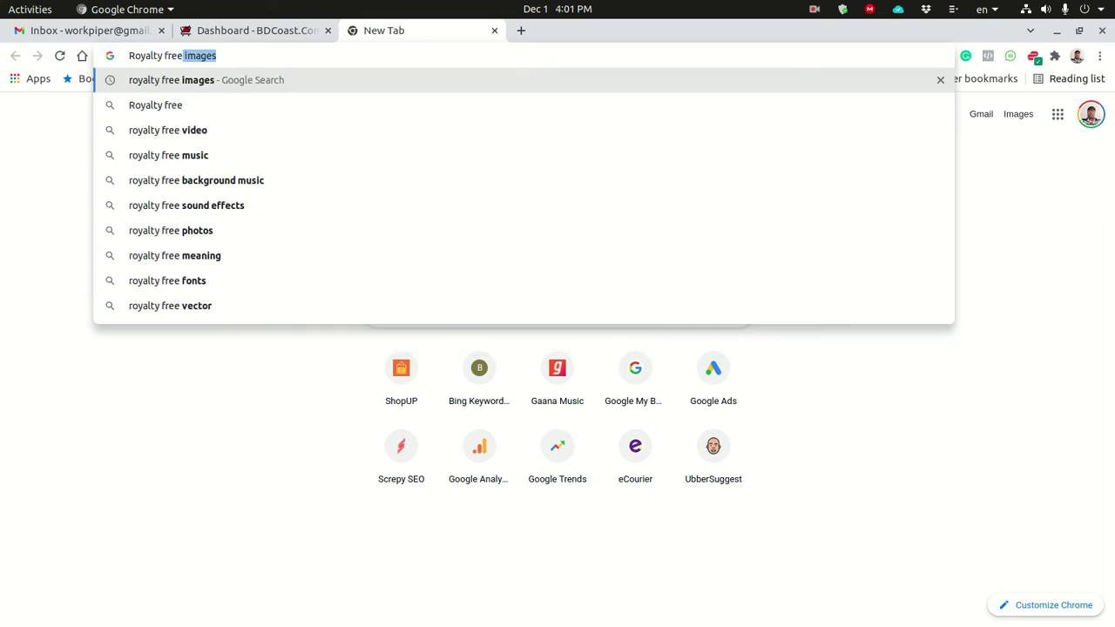
pyautogui.write(' images')
pyautogui.press('Return')
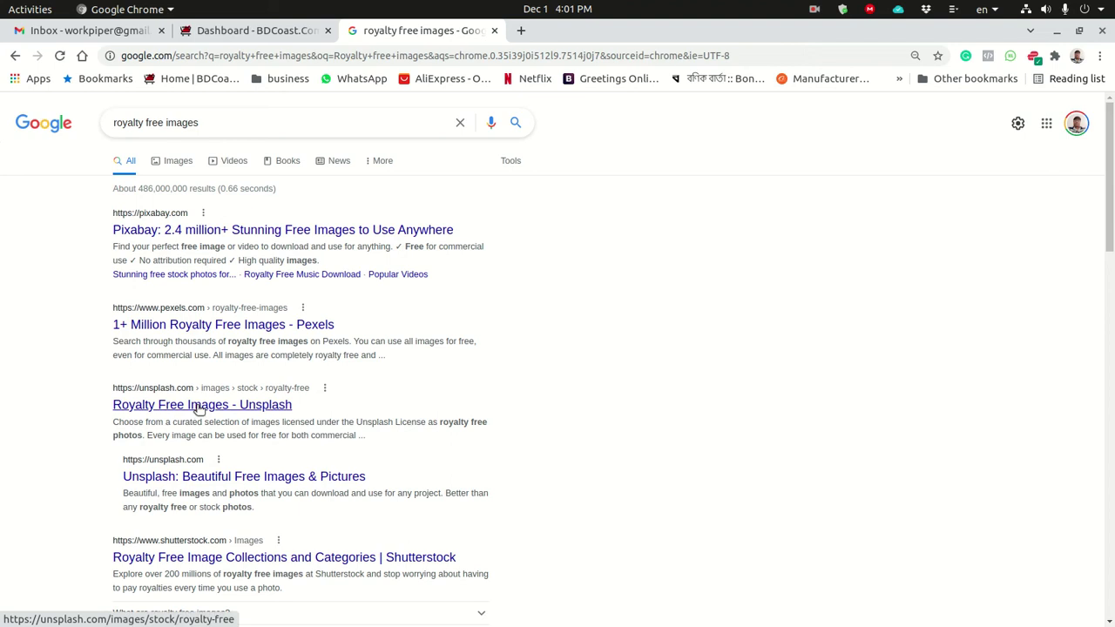
# Go to Pixabay from the results and search it for Information Technology images.
pyautogui.click(179, 230)
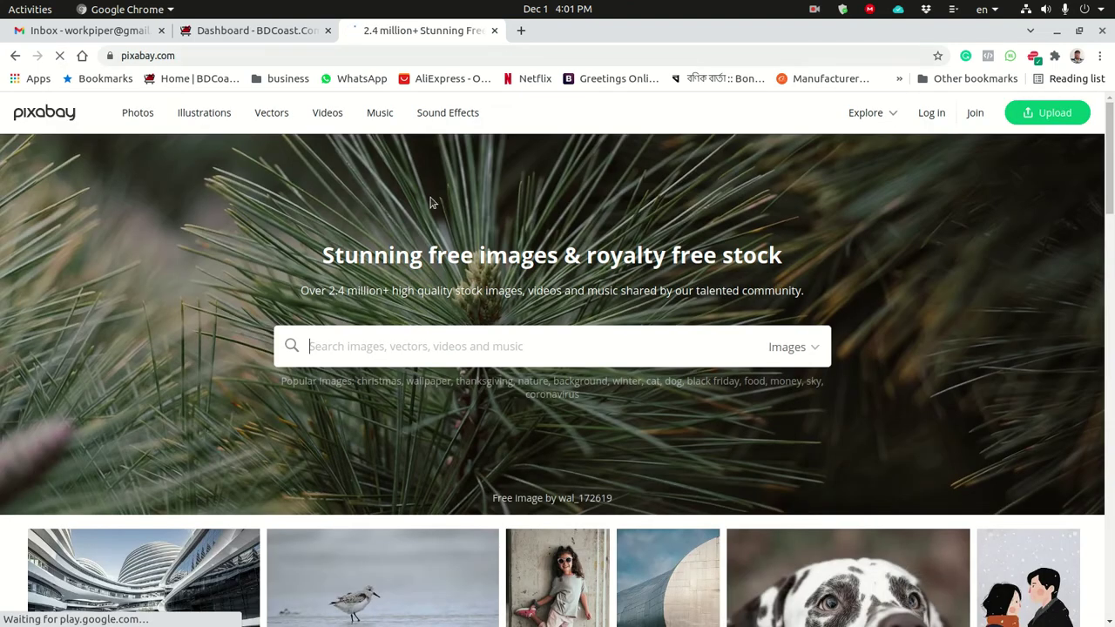
pyautogui.scroll(-7, 557, 358)
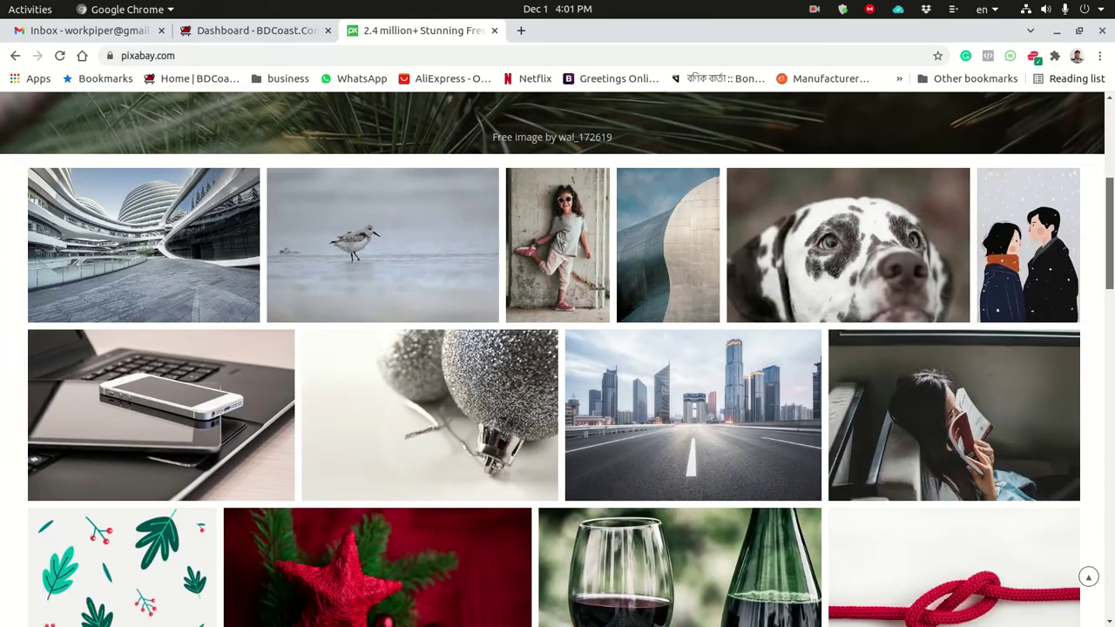
pyautogui.scroll(-8, 1089, 287)
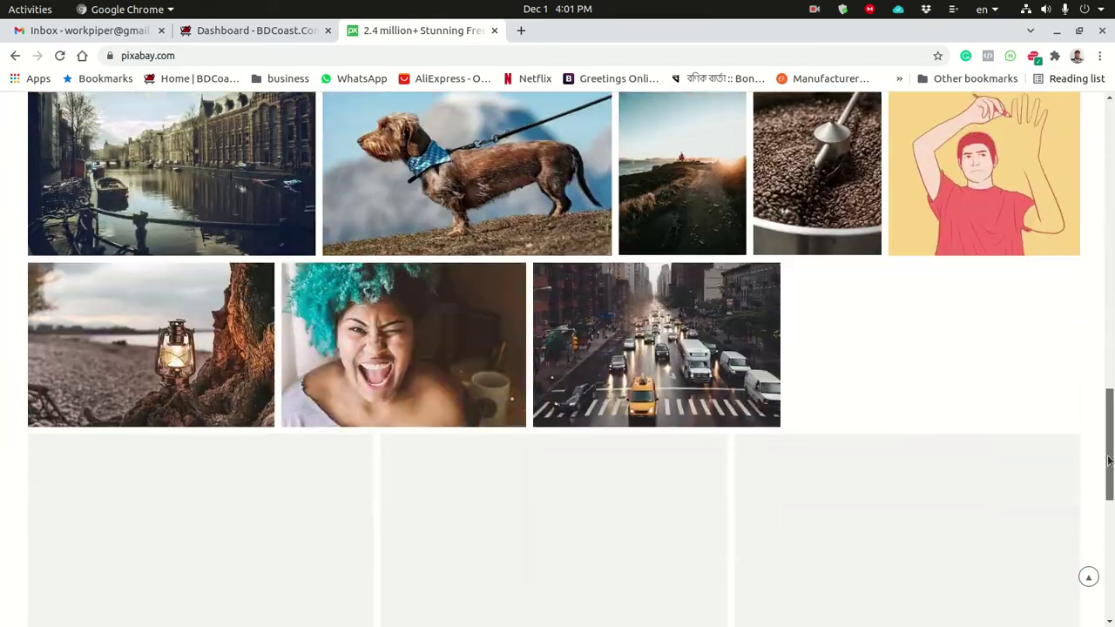
pyautogui.scroll(15, 1089, 287)
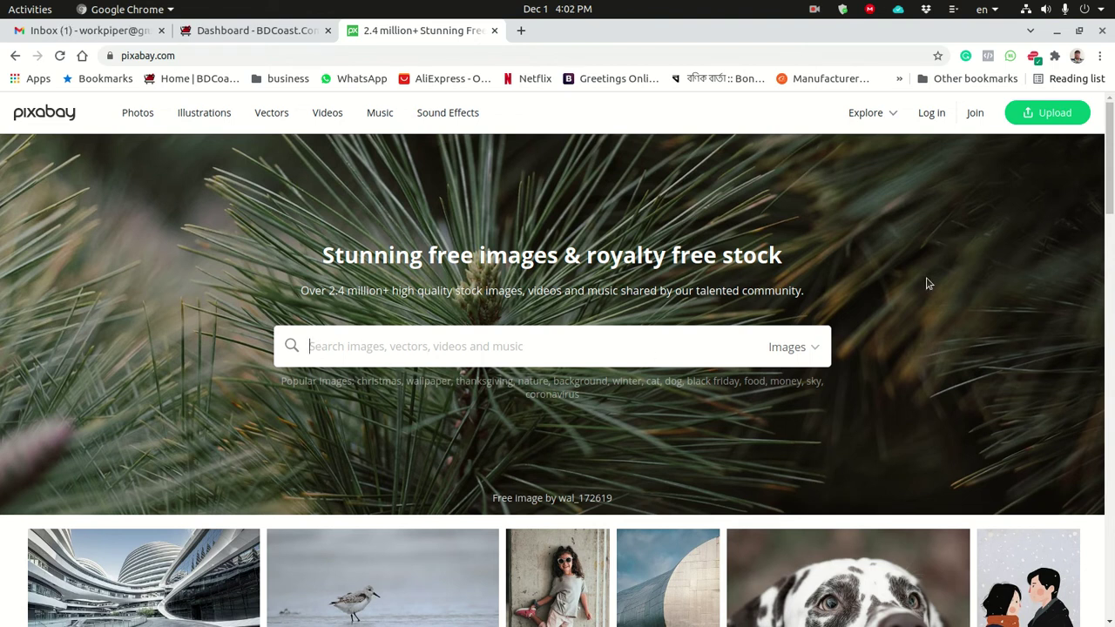
pyautogui.write('l')
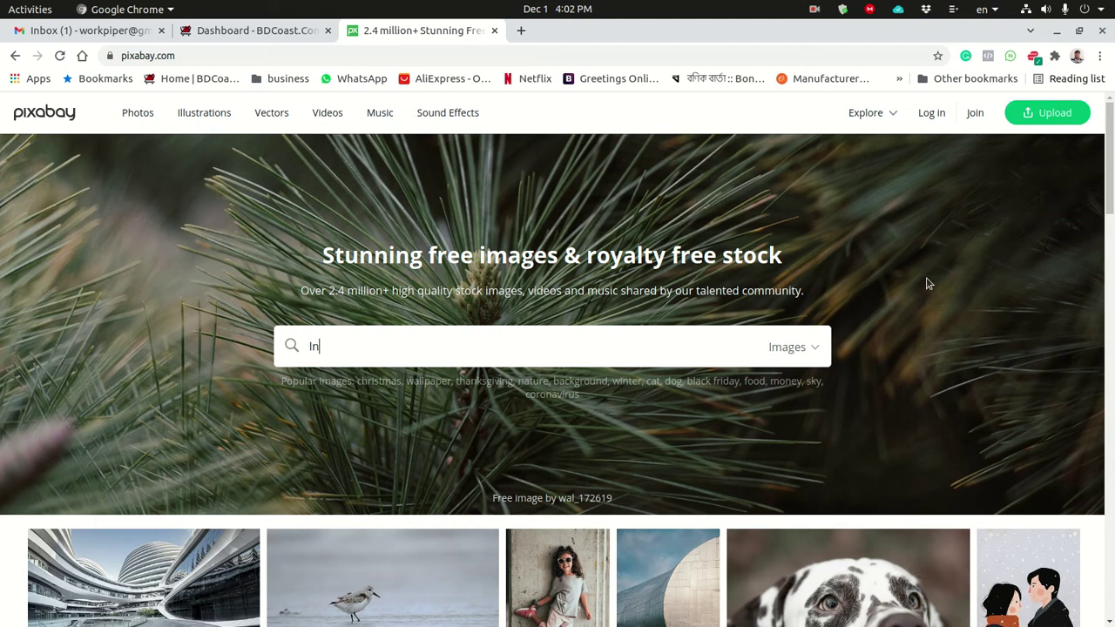
pyautogui.write('nformation Technolo')
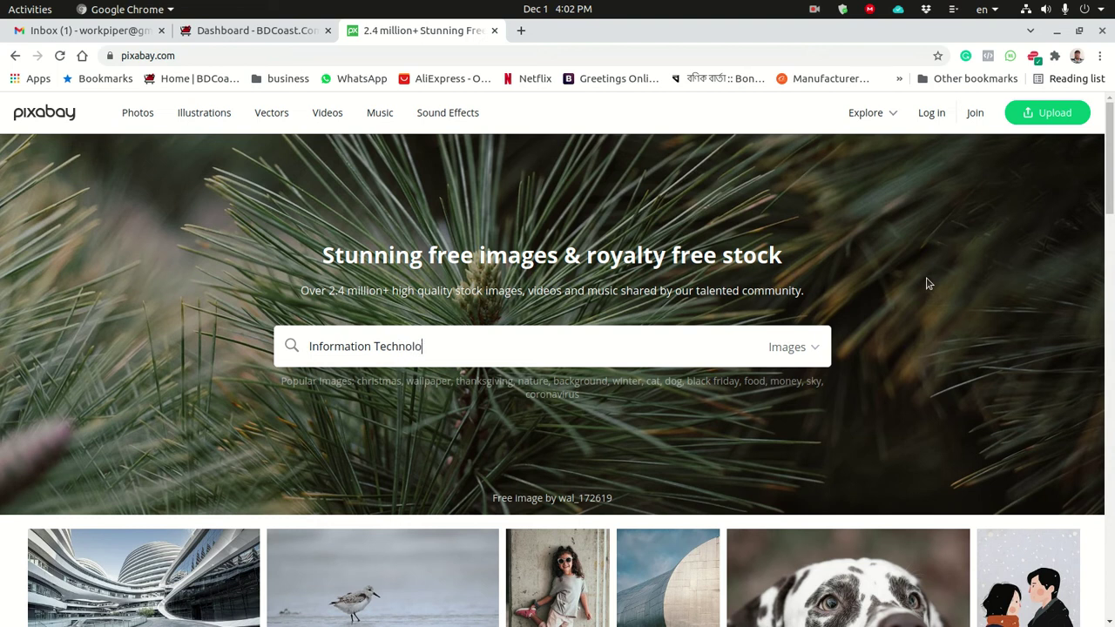
pyautogui.write('gy')
pyautogui.press('Return')
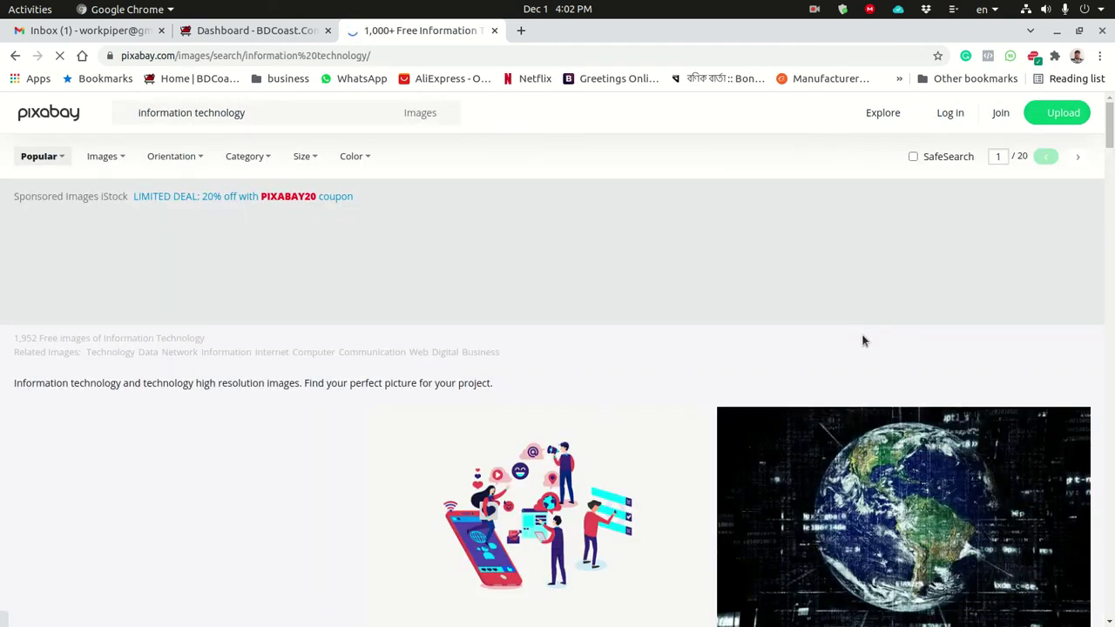
# Open the Industry 4 Web hexagon photo, then switch back to the BDCoast Dashboard.
pyautogui.scroll(-2, 862, 340)
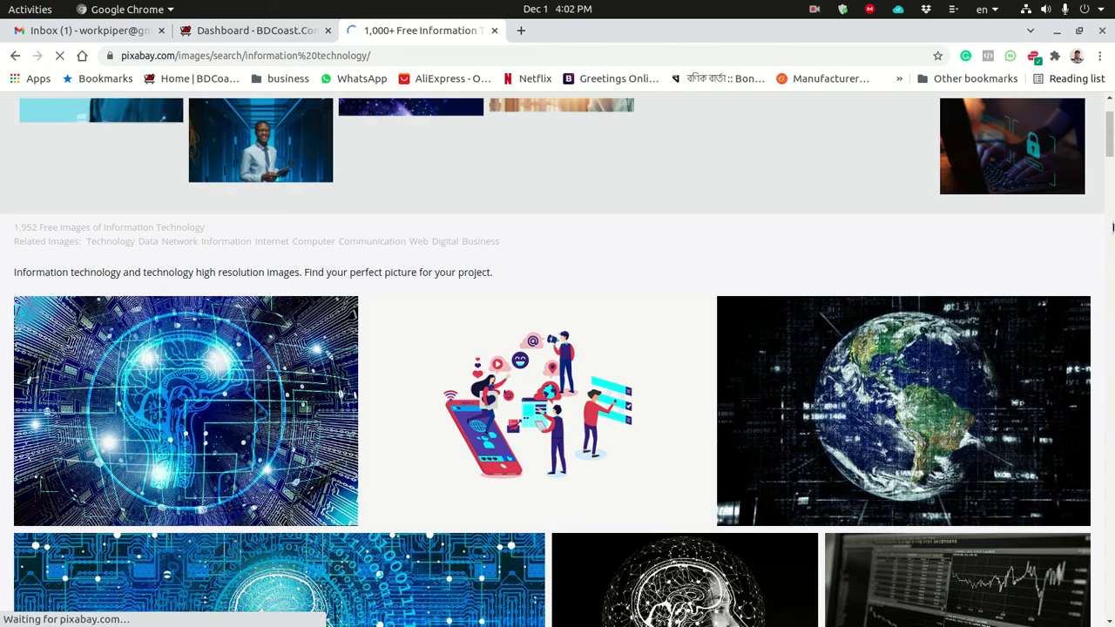
pyautogui.scroll(-8, 1029, 347)
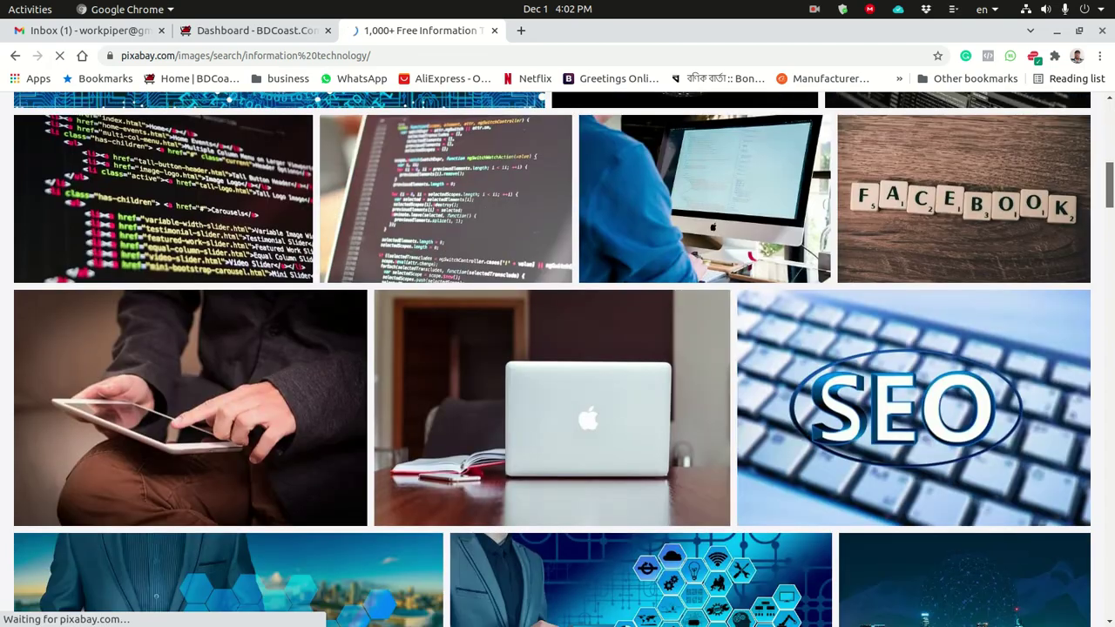
pyautogui.scroll(-10, 553, 359)
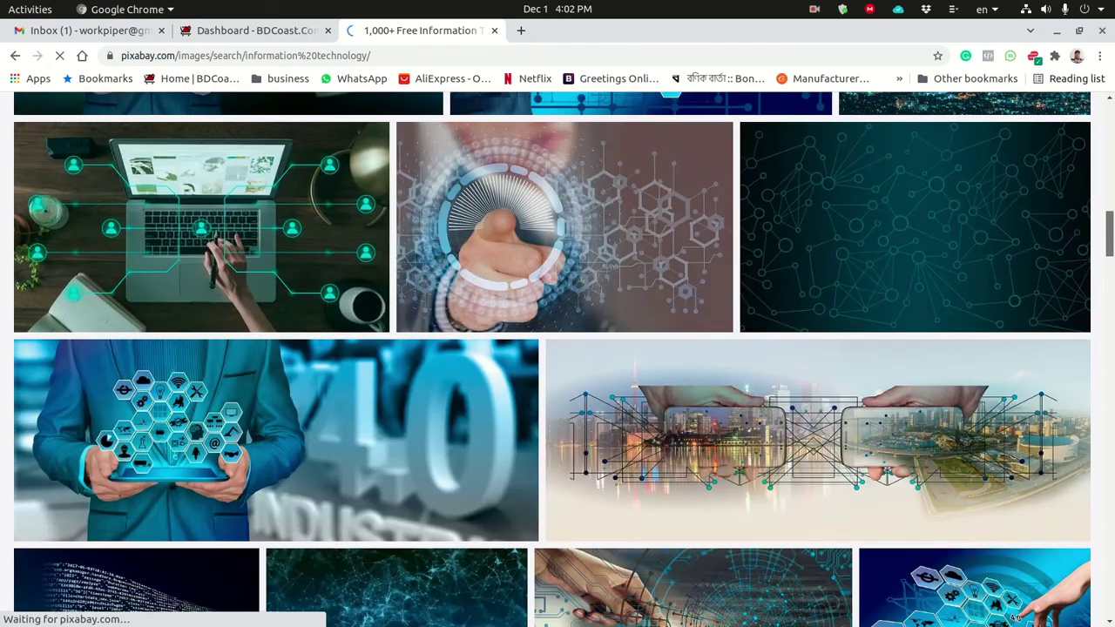
pyautogui.scroll(-7, 552, 358)
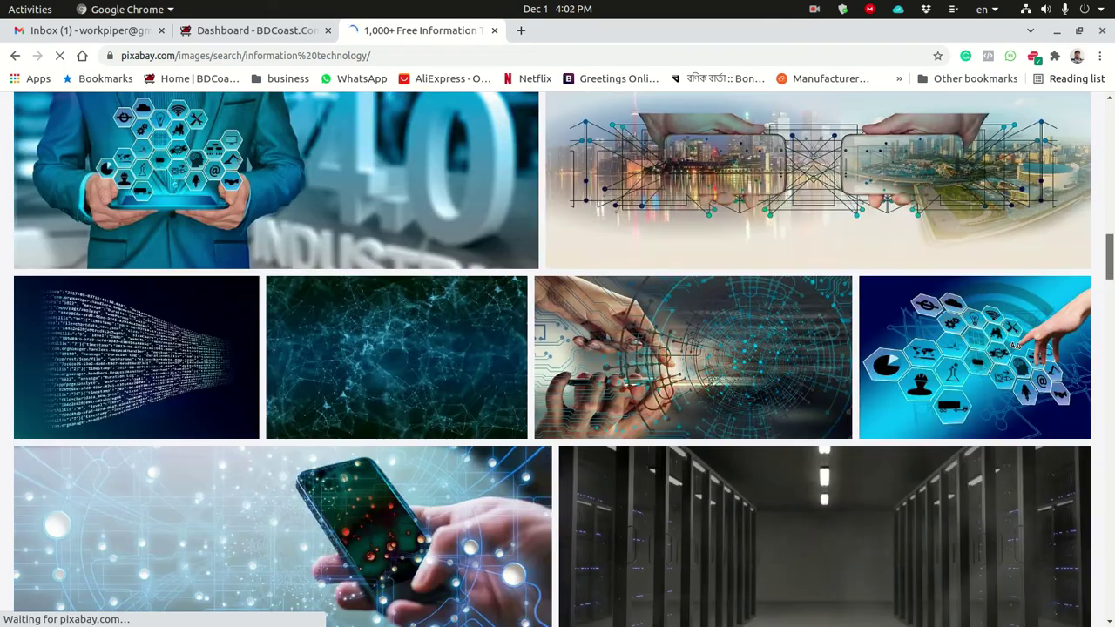
pyautogui.scroll(-10, 552, 359)
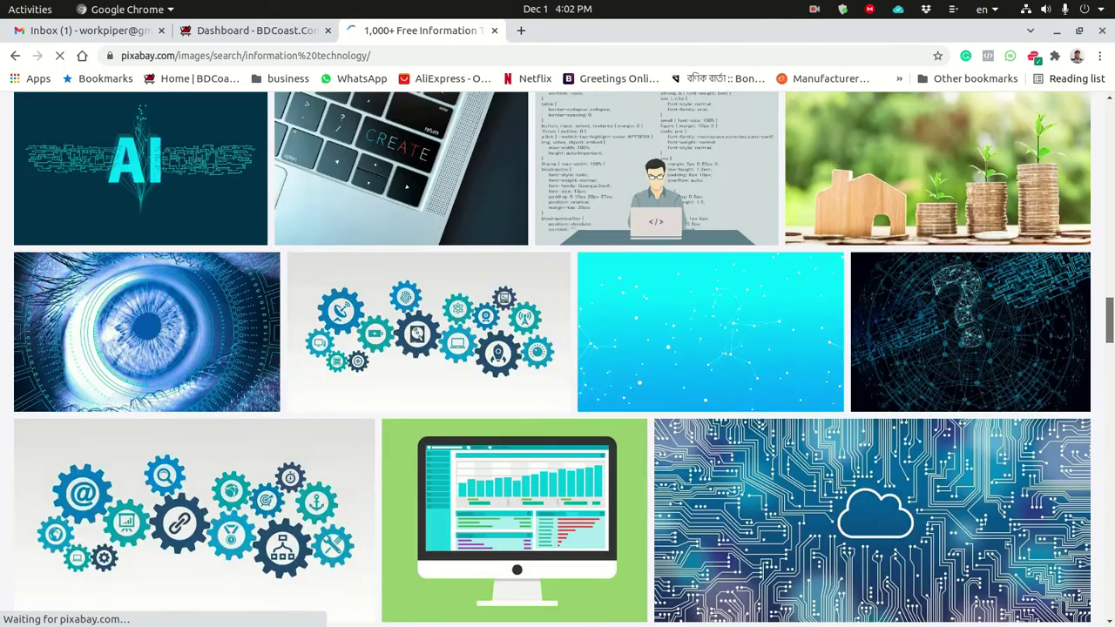
pyautogui.scroll(15, 1096, 259)
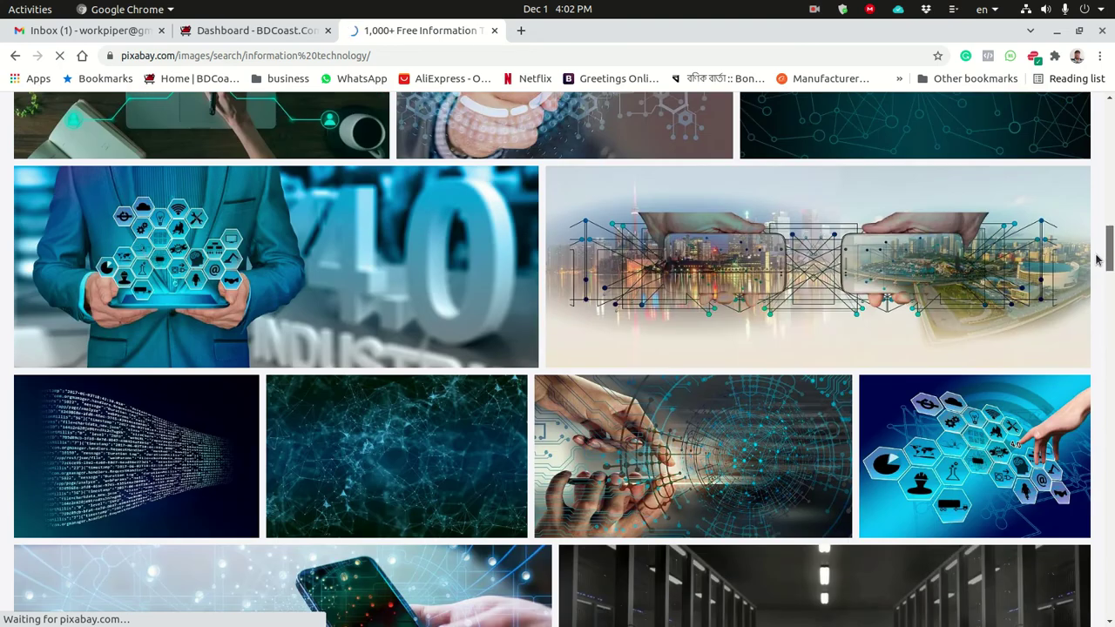
pyautogui.click(960, 445)
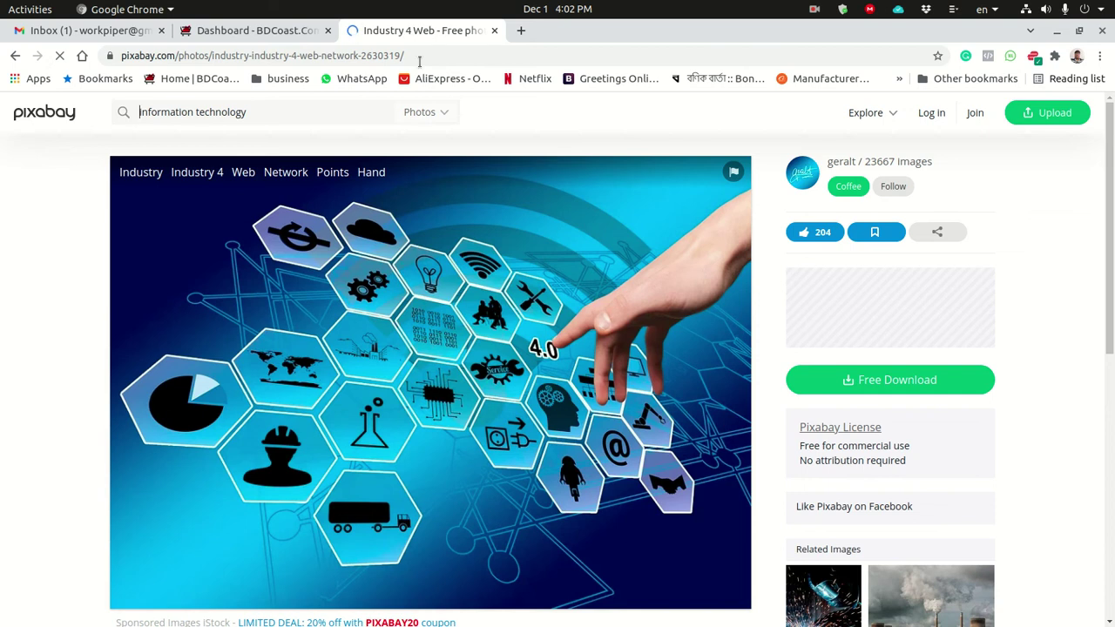
pyautogui.click(242, 29)
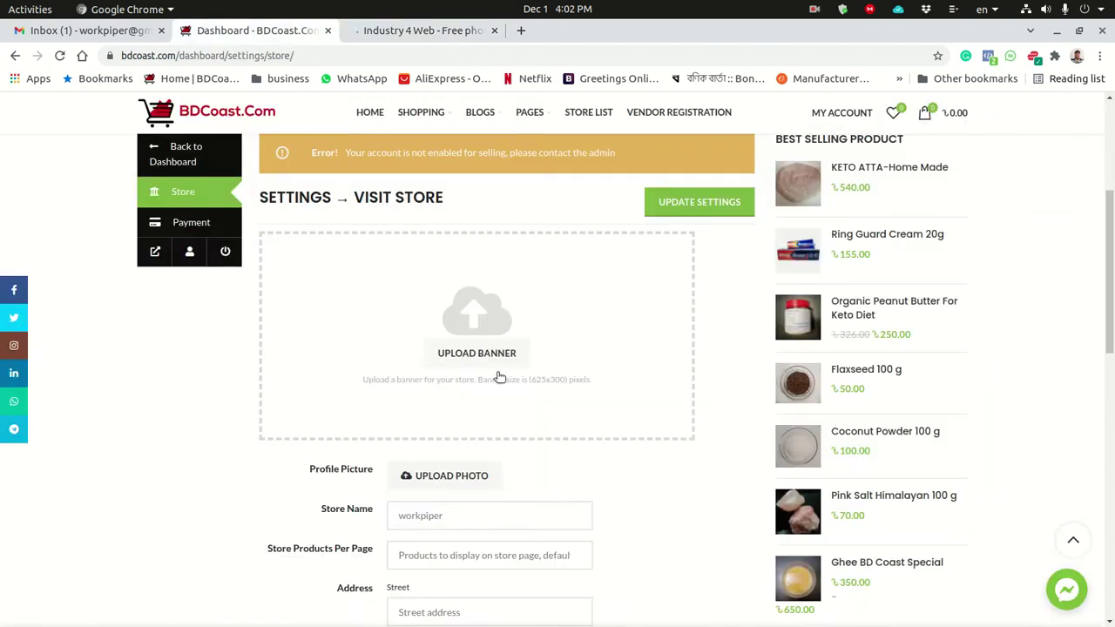
# Open the store banner image chooser, close it unused, and return to the Industry 4 Web Pixabay tab.
pyautogui.scroll(-2, 634, 415)
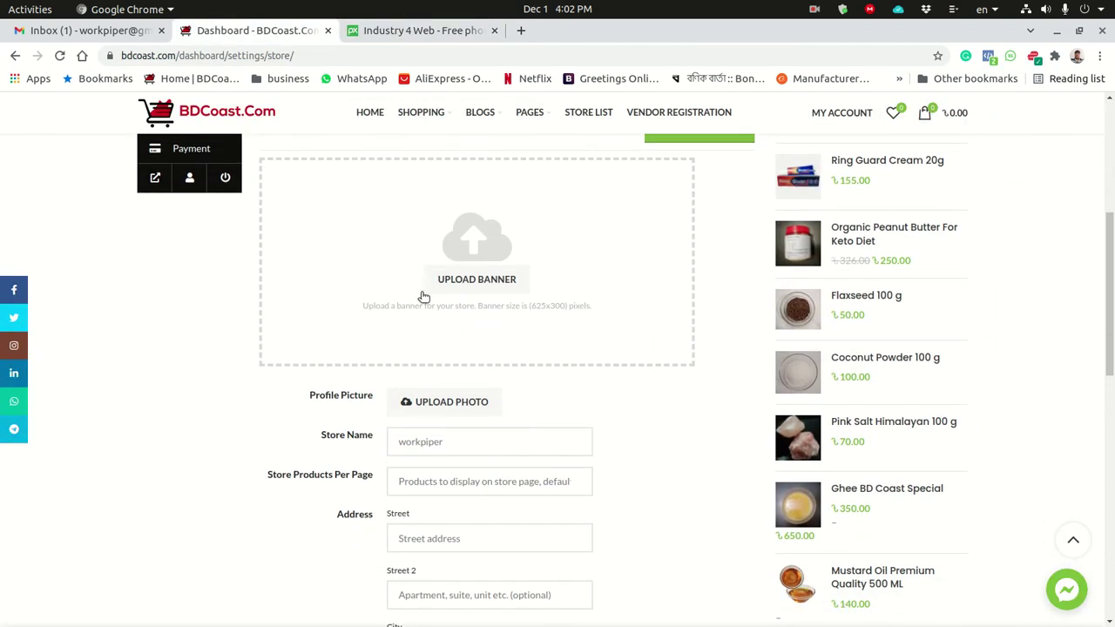
pyautogui.click(473, 279)
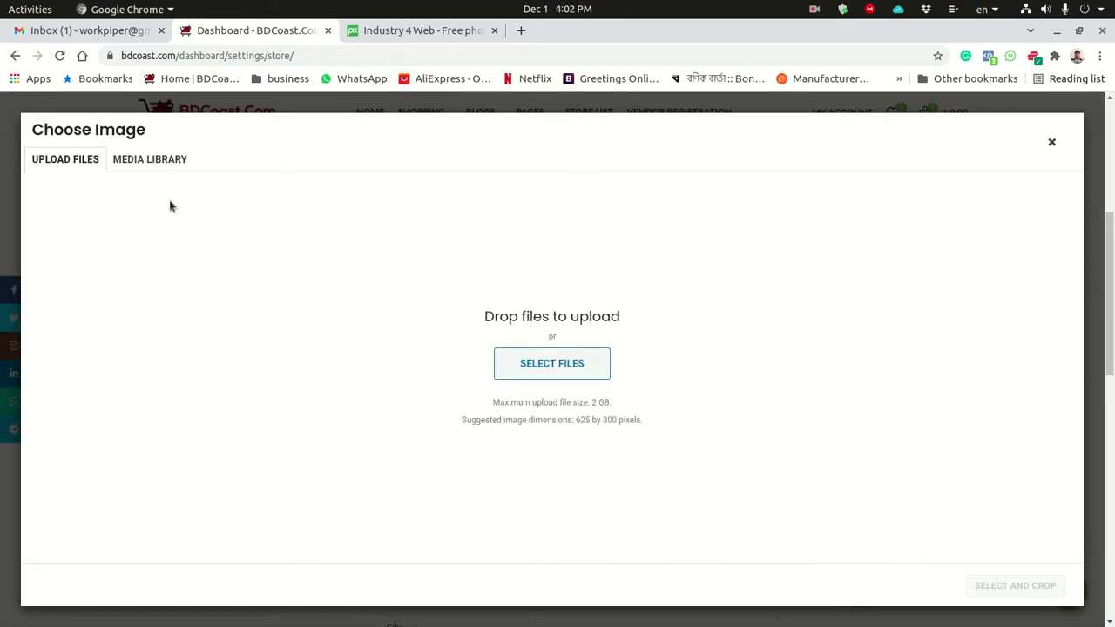
pyautogui.click(1051, 142)
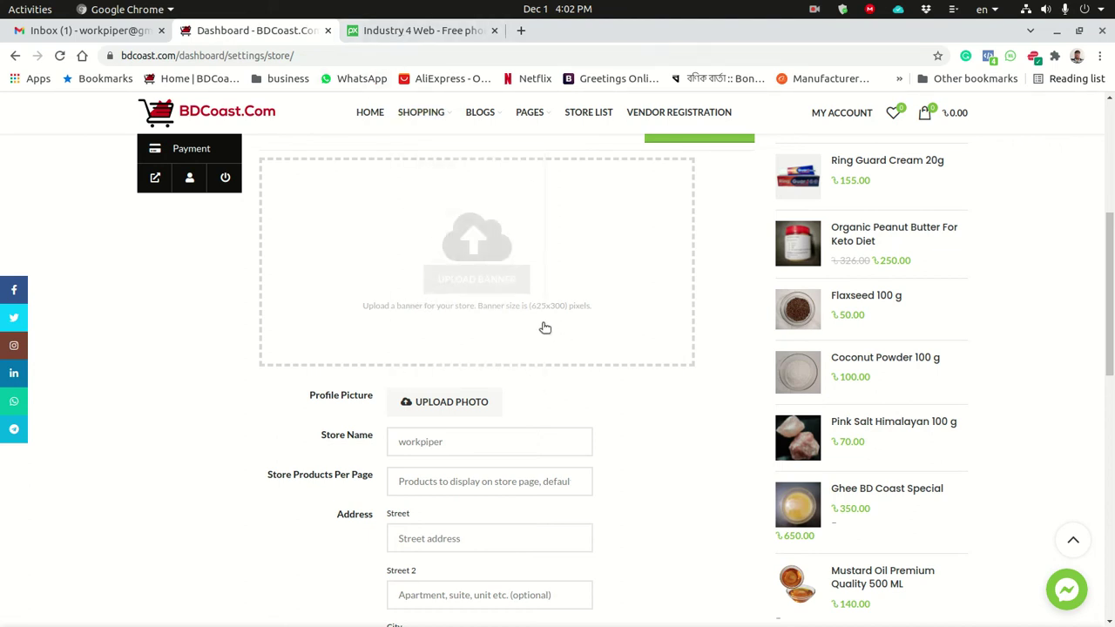
pyautogui.click(451, 33)
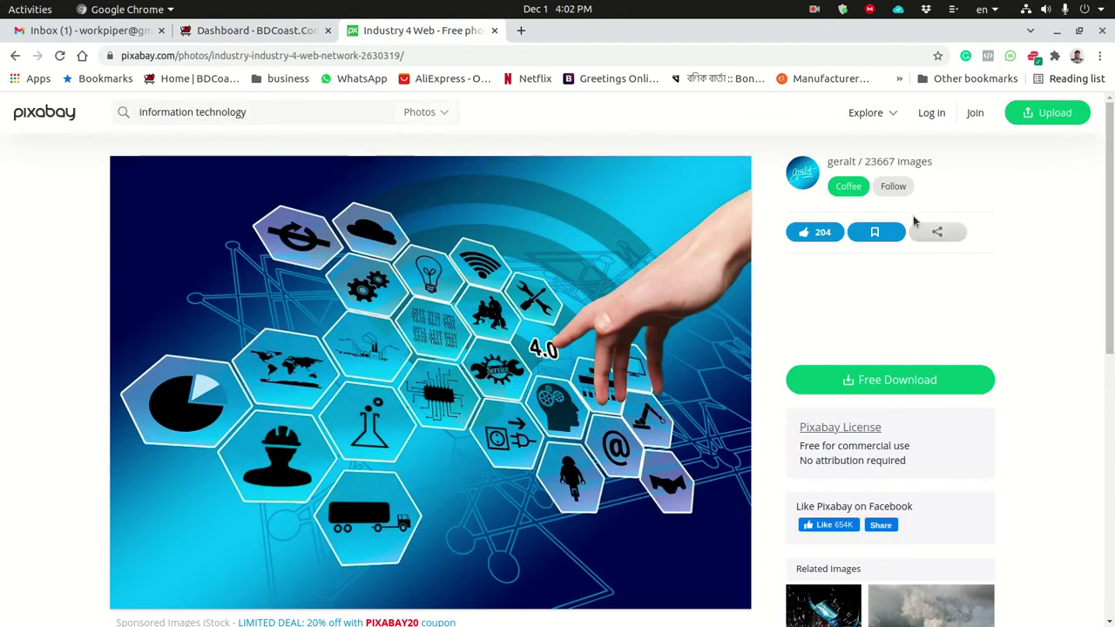
# Download the Industry 4 Web photo from Pixabay at the 640×452 size.
pyautogui.click(885, 389)
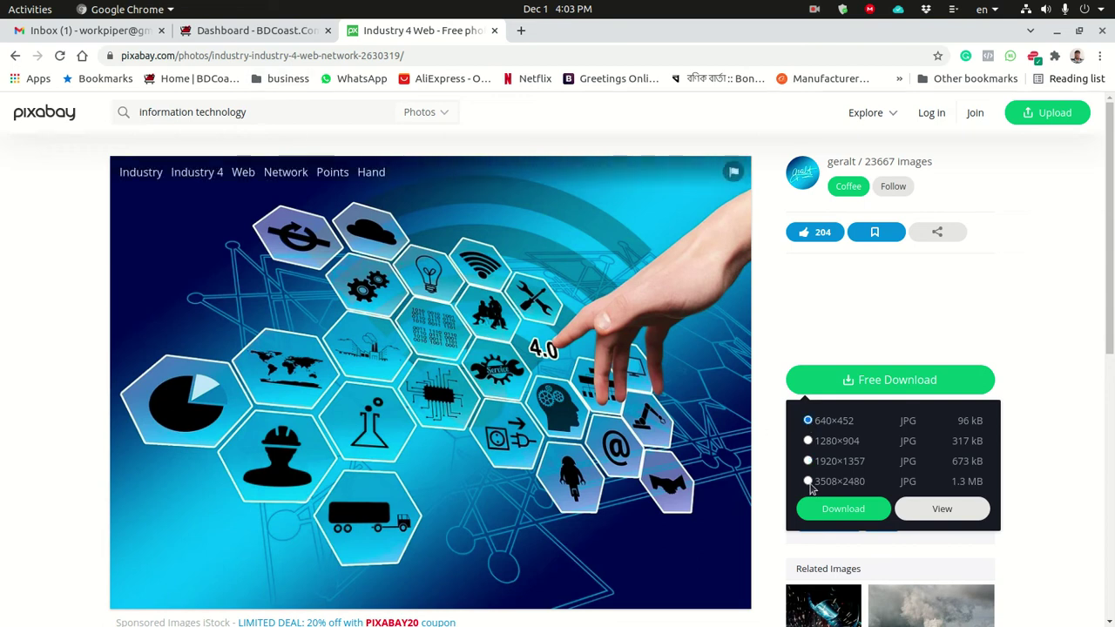
pyautogui.click(852, 509)
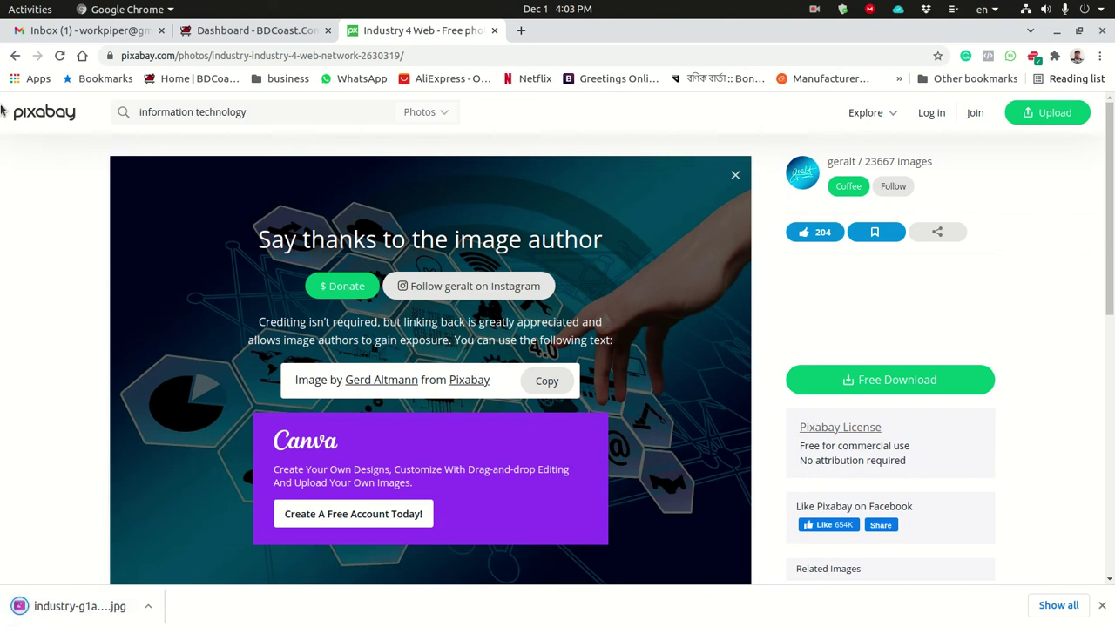
pyautogui.moveTo(2, 162)
pyautogui.click(18, 79)
pyautogui.doubleClick(194, 92)
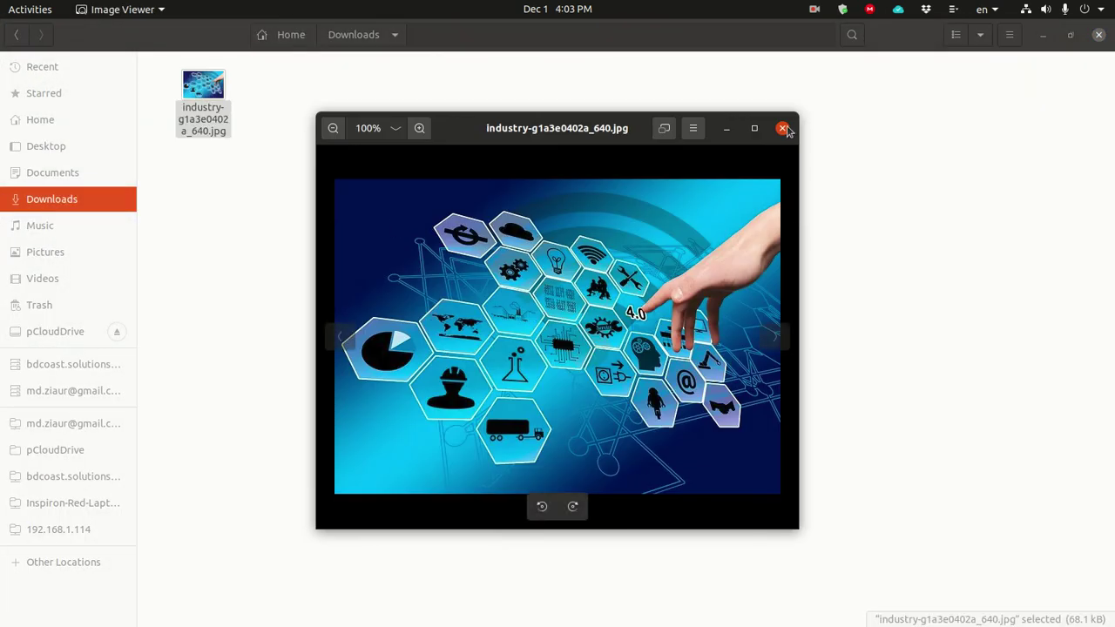
pyautogui.click(783, 128)
pyautogui.click(1042, 35)
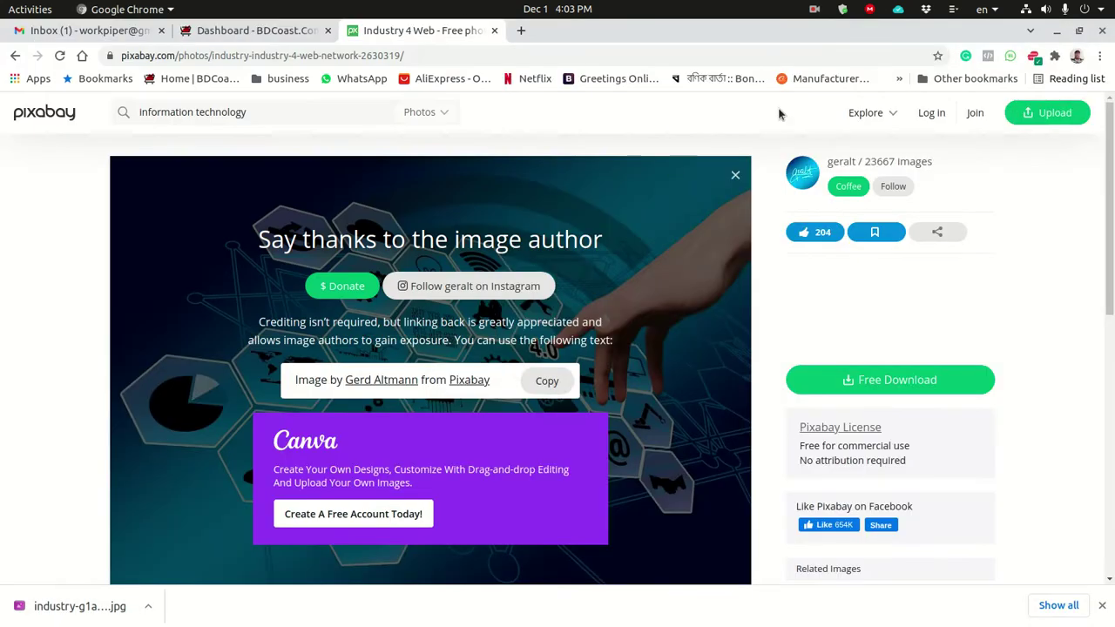
# Upload industry-g1a3e0402a_640.jpg from Downloads as the store banner and begin its alt text with 'Workp'.
pyautogui.click(236, 38)
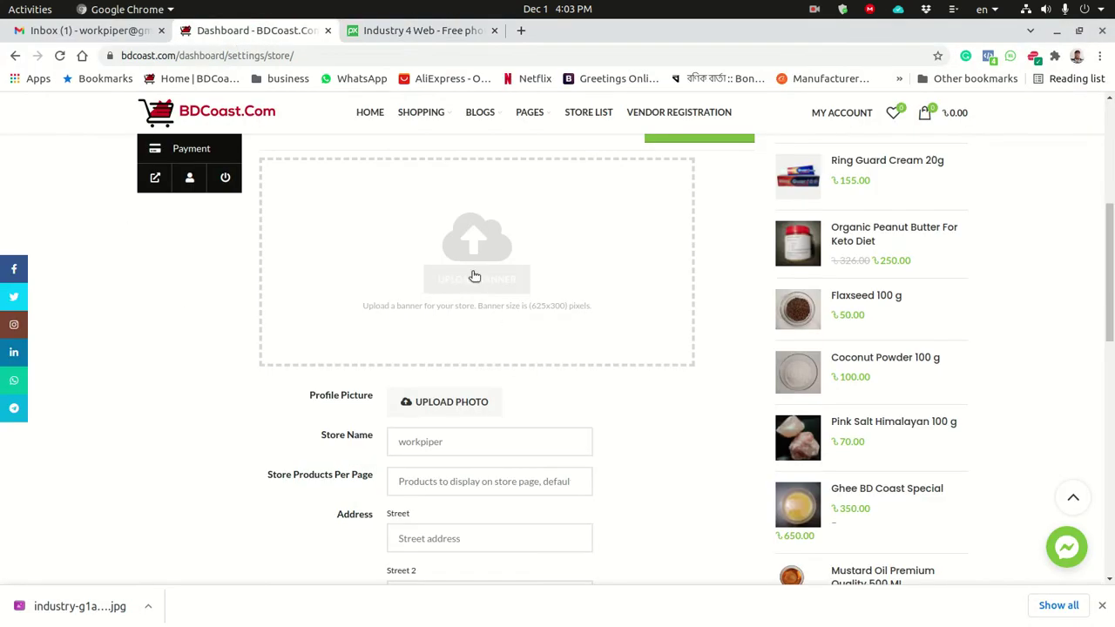
pyautogui.click(469, 293)
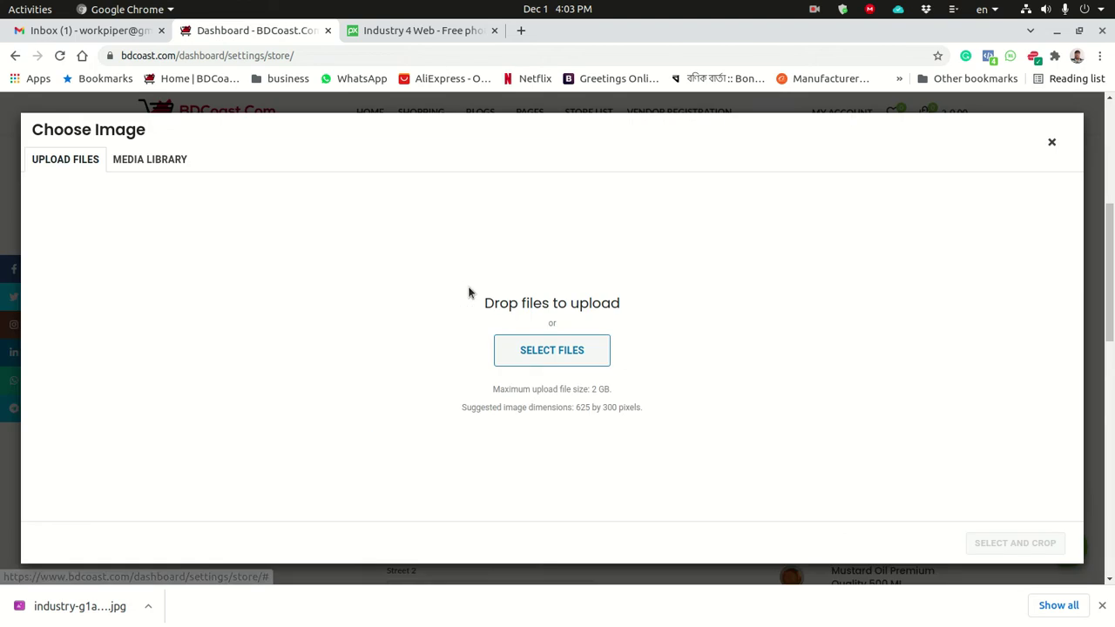
pyautogui.click(543, 353)
pyautogui.click(955, 80)
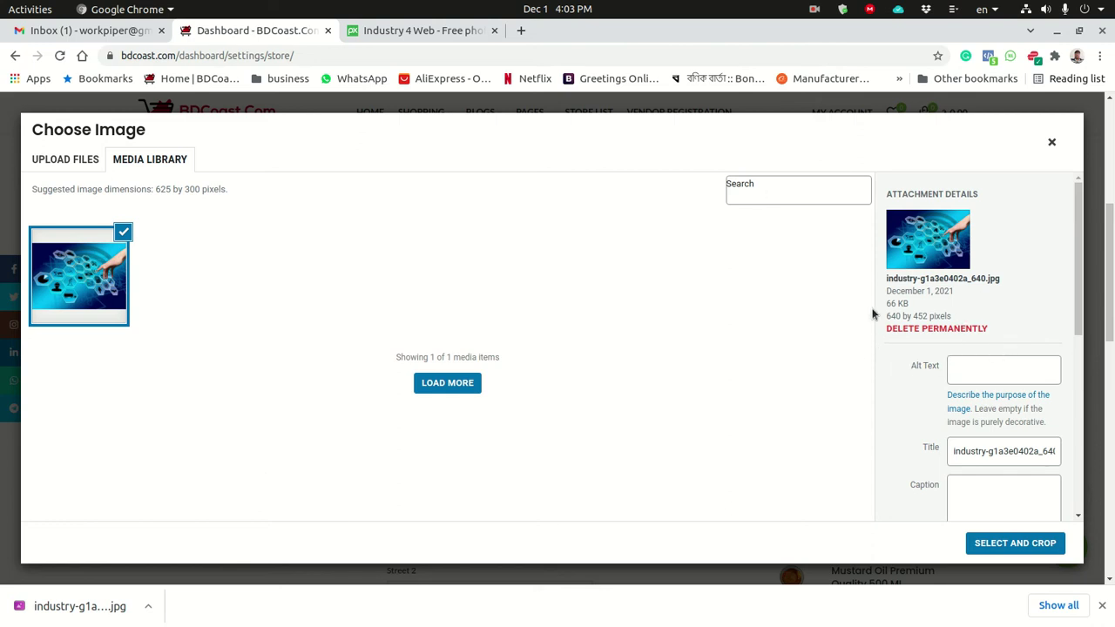
pyautogui.click(1003, 377)
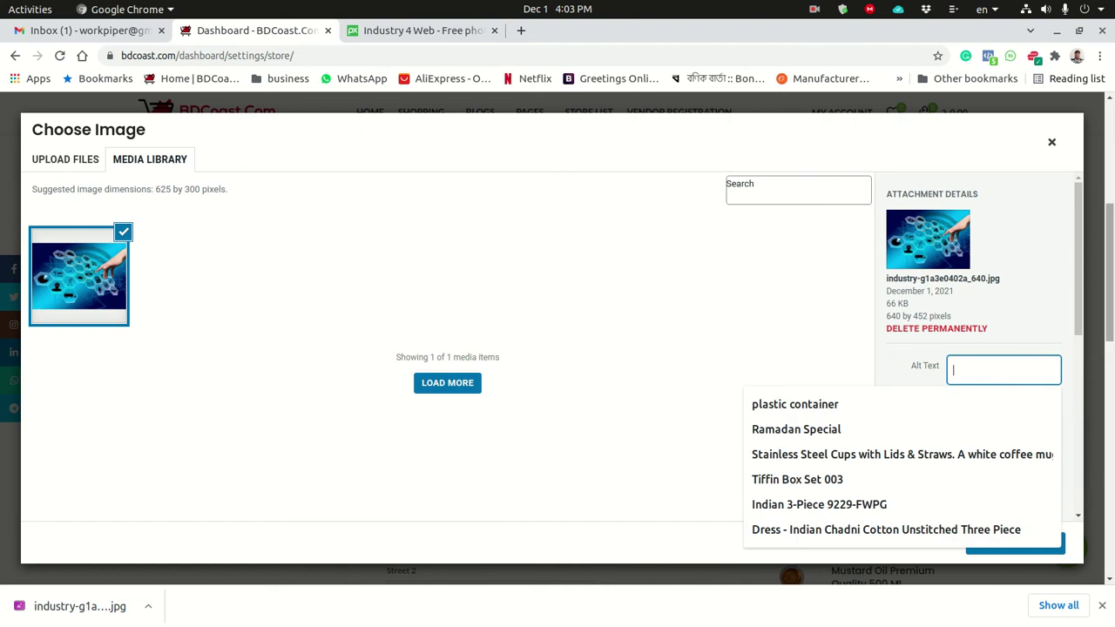
pyautogui.write('Wo')
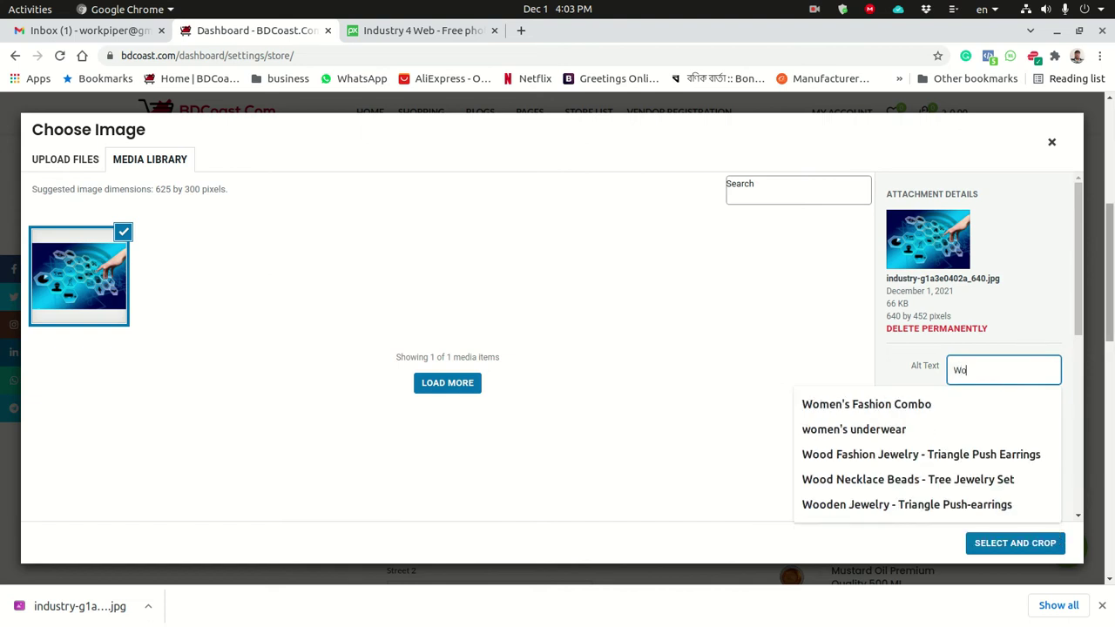
pyautogui.write('rkpiper')
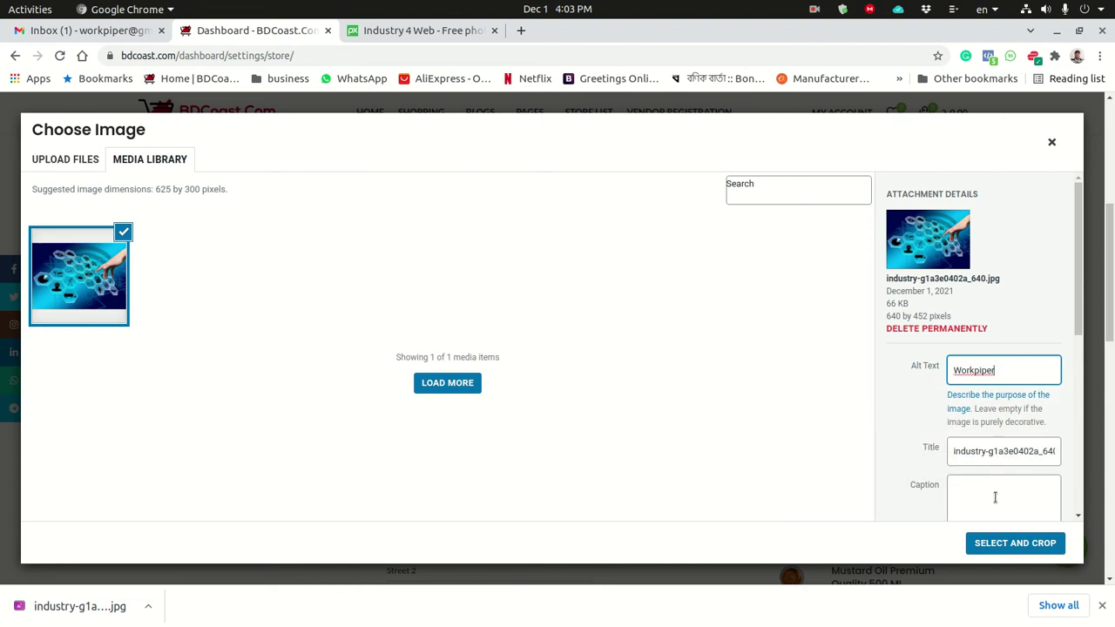
# Crop the hexagon image with the crop box shifted lower and apply it as the banner.
pyautogui.click(1010, 544)
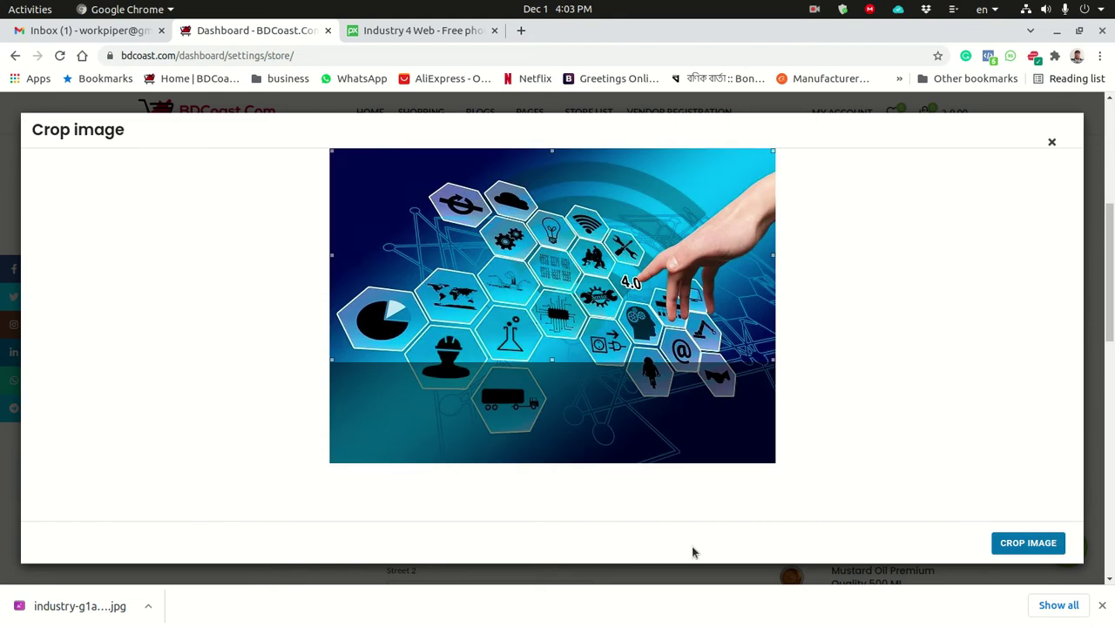
pyautogui.moveTo(548, 213); pyautogui.dragTo(539, 239)
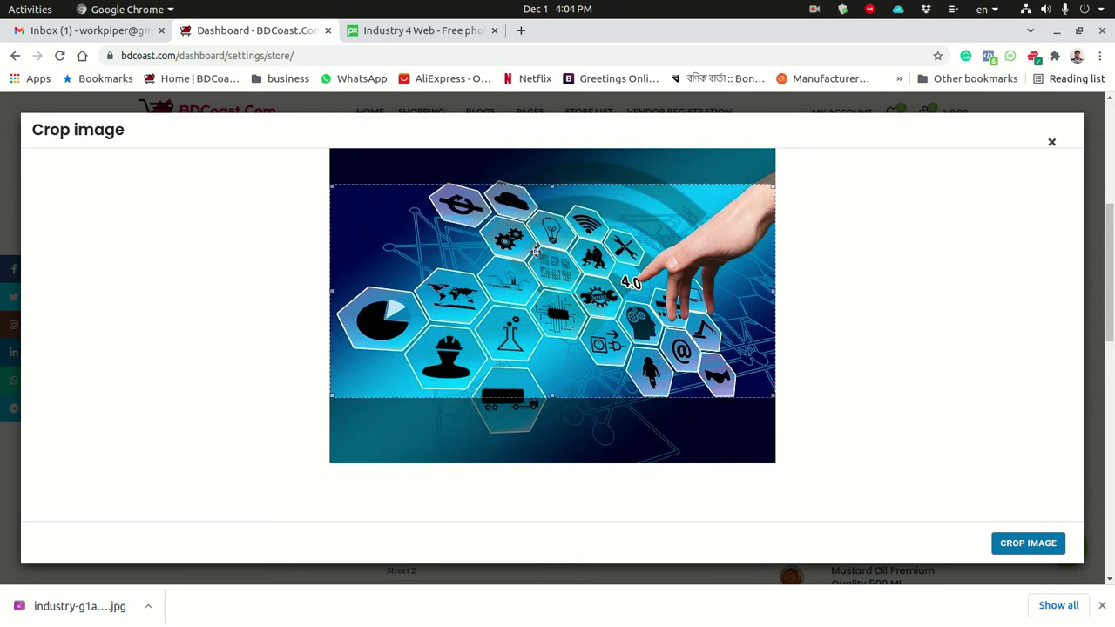
pyautogui.click(1019, 546)
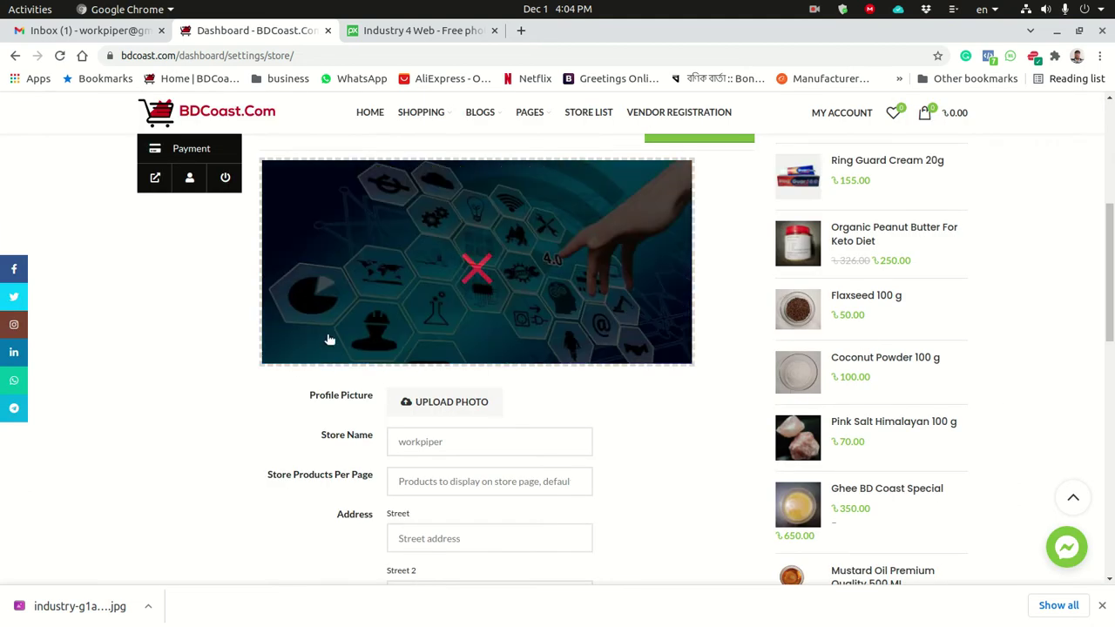
# Choose Bangladesh from the country list in the store Address section.
pyautogui.moveTo(357, 164)
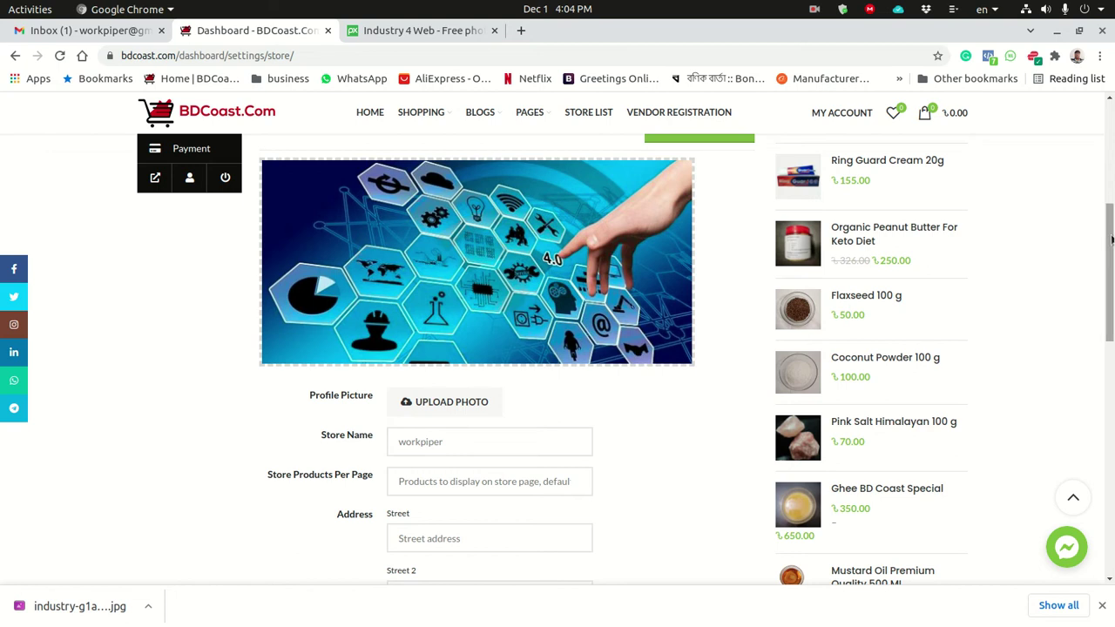
pyautogui.scroll(-2, 1111, 239)
pyautogui.scroll(-2, 558, 359)
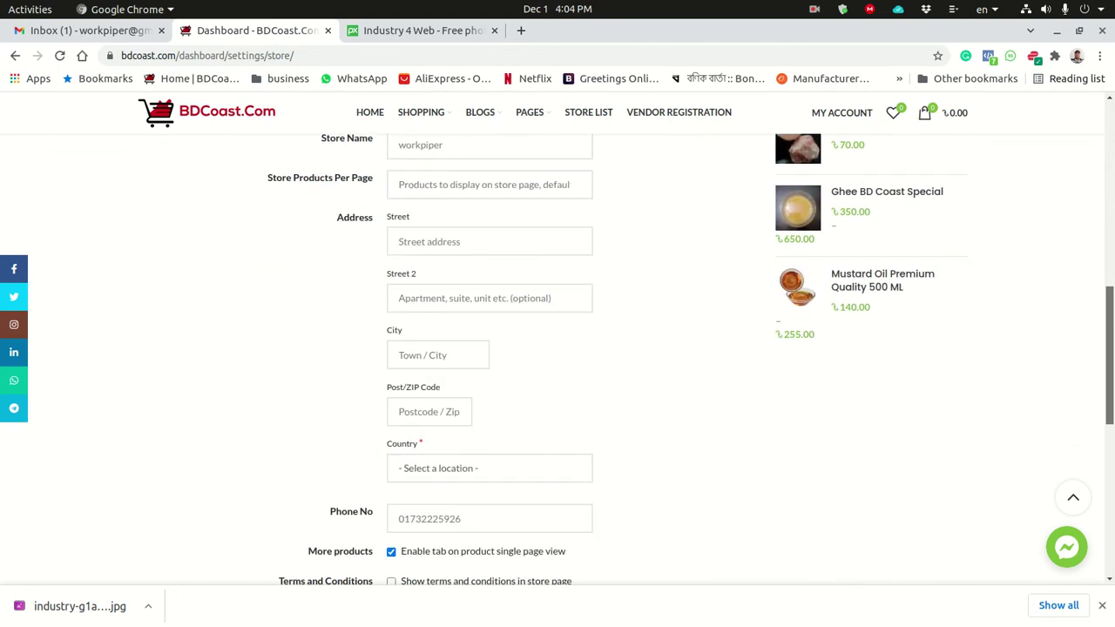
pyautogui.scroll(-1, 1109, 284)
pyautogui.scroll(3, 1110, 284)
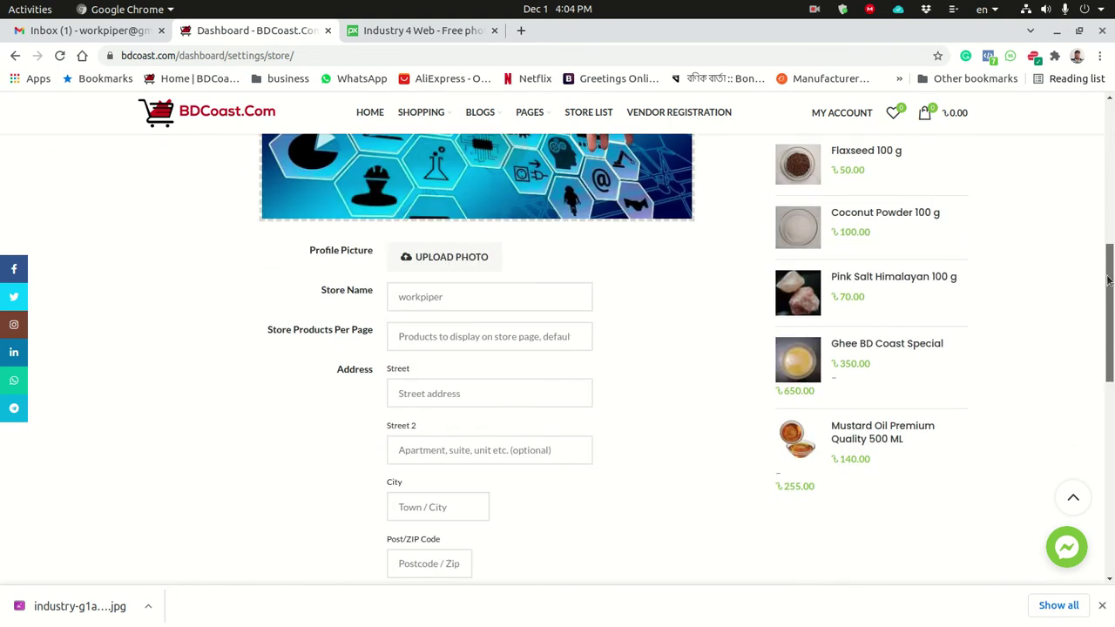
pyautogui.moveTo(1109, 284); pyautogui.dragTo(1111, 294)
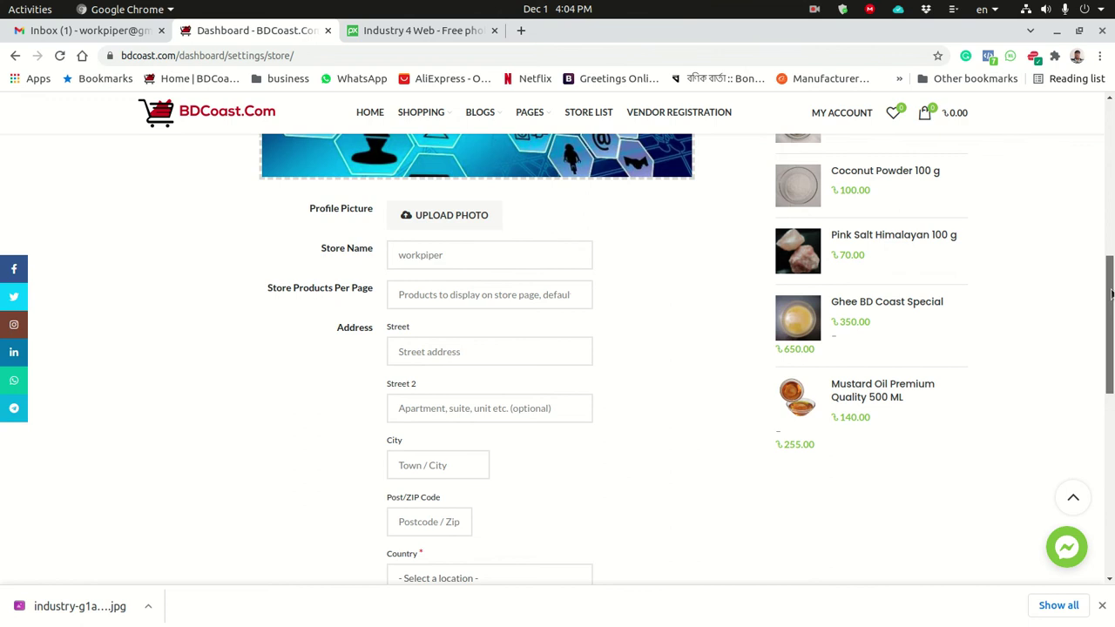
pyautogui.scroll(1, 664, 474)
pyautogui.scroll(-1, 664, 475)
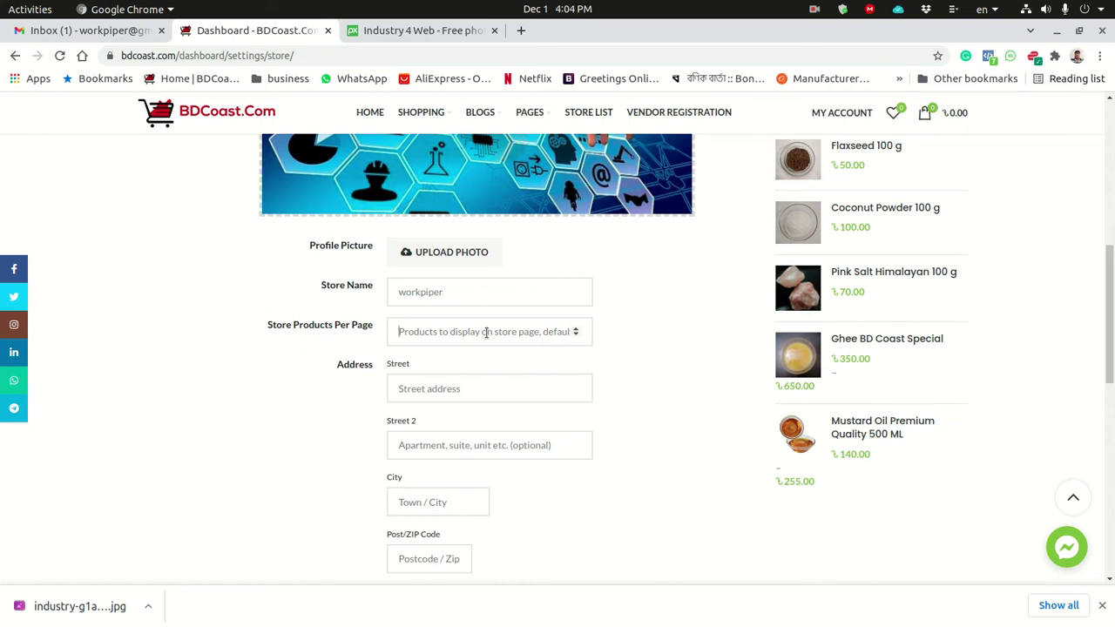
pyautogui.scroll(1, 692, 418)
pyautogui.scroll(-1, 558, 392)
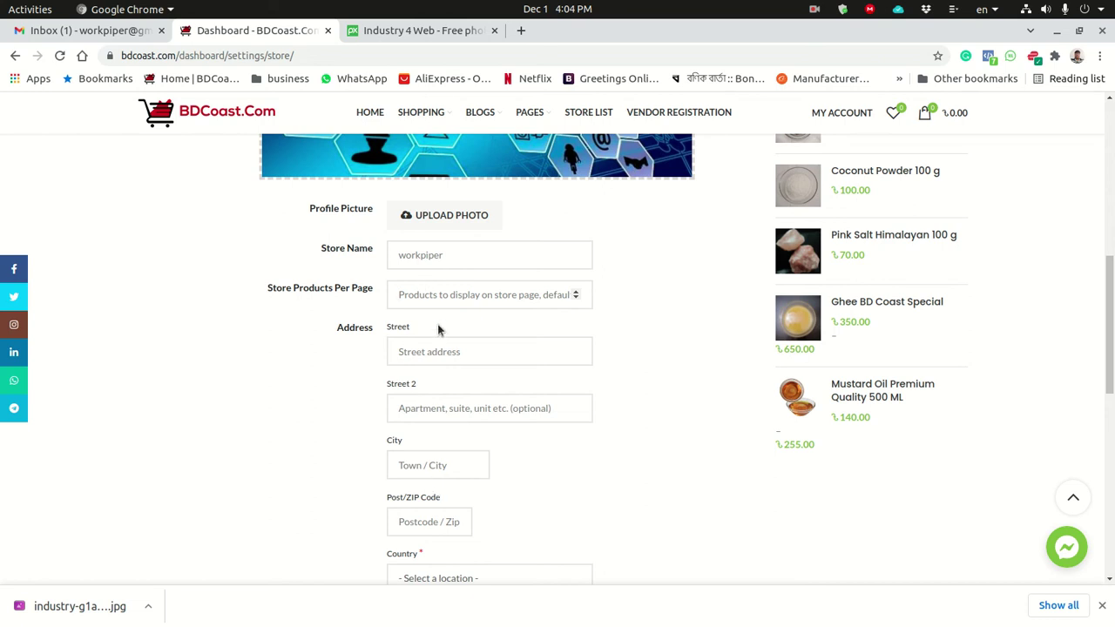
pyautogui.moveTo(1109, 307); pyautogui.dragTo(1109, 343)
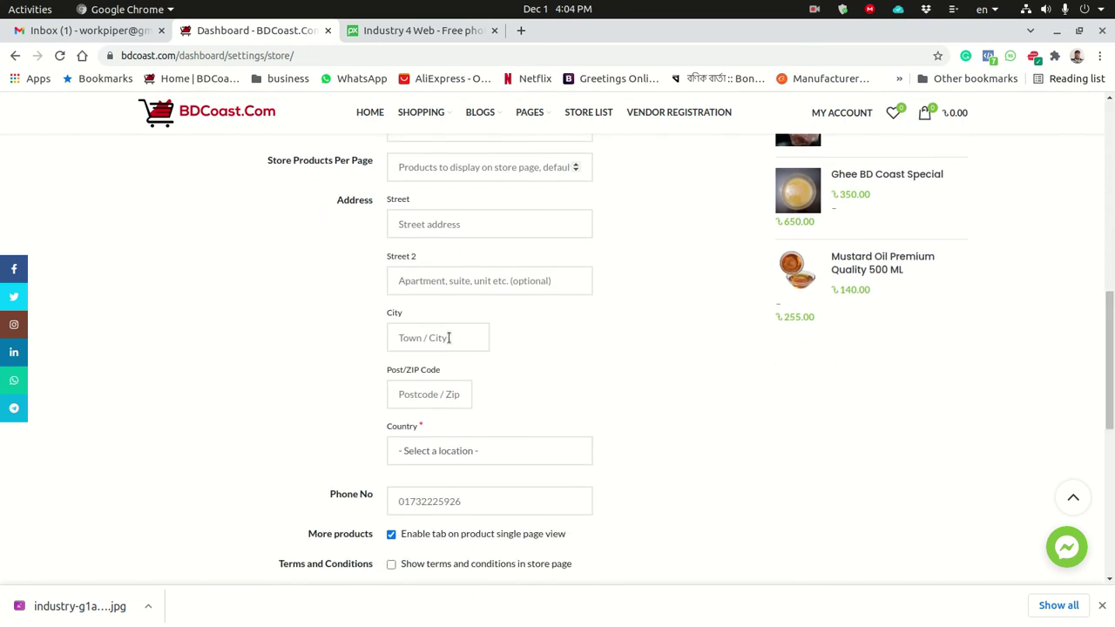
pyautogui.click(475, 453)
pyautogui.moveTo(589, 207)
pyautogui.mouseDown()
pyautogui.moveTo(590, 243)
pyautogui.moveTo(590, 202)
pyautogui.mouseUp()
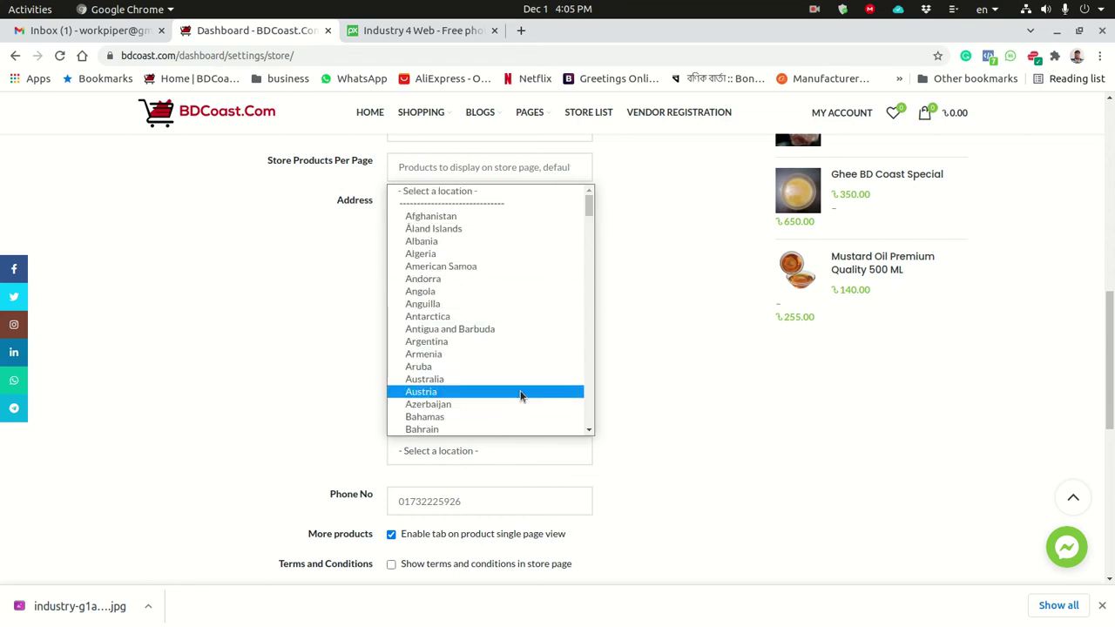
pyautogui.moveTo(590, 209); pyautogui.dragTo(592, 229)
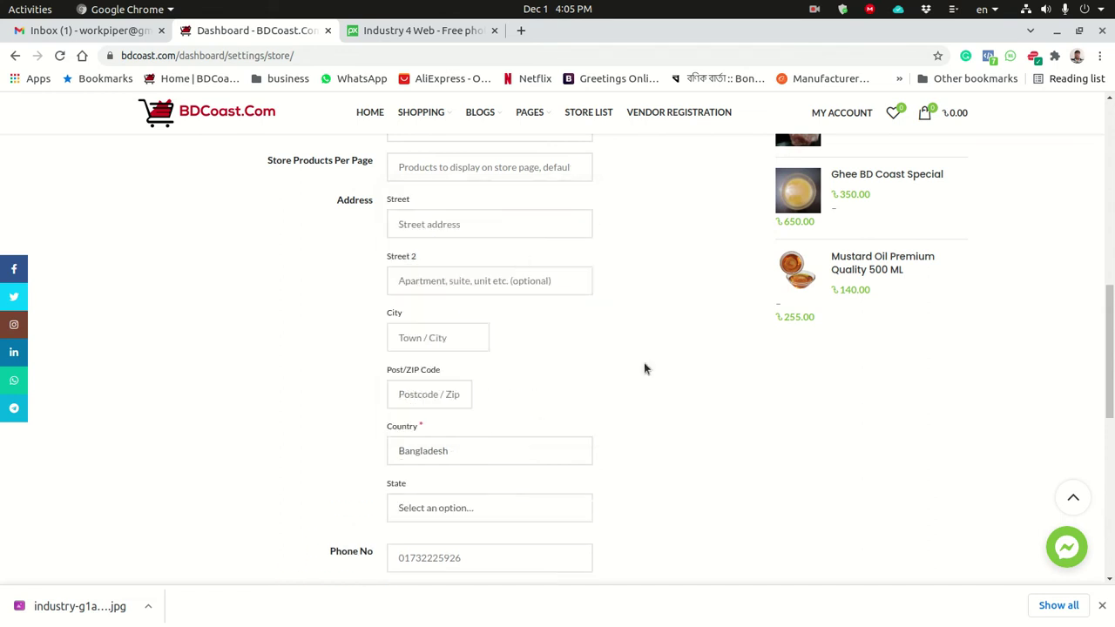
pyautogui.scroll(-1, 612, 356)
pyautogui.moveTo(1109, 324); pyautogui.dragTo(1109, 259)
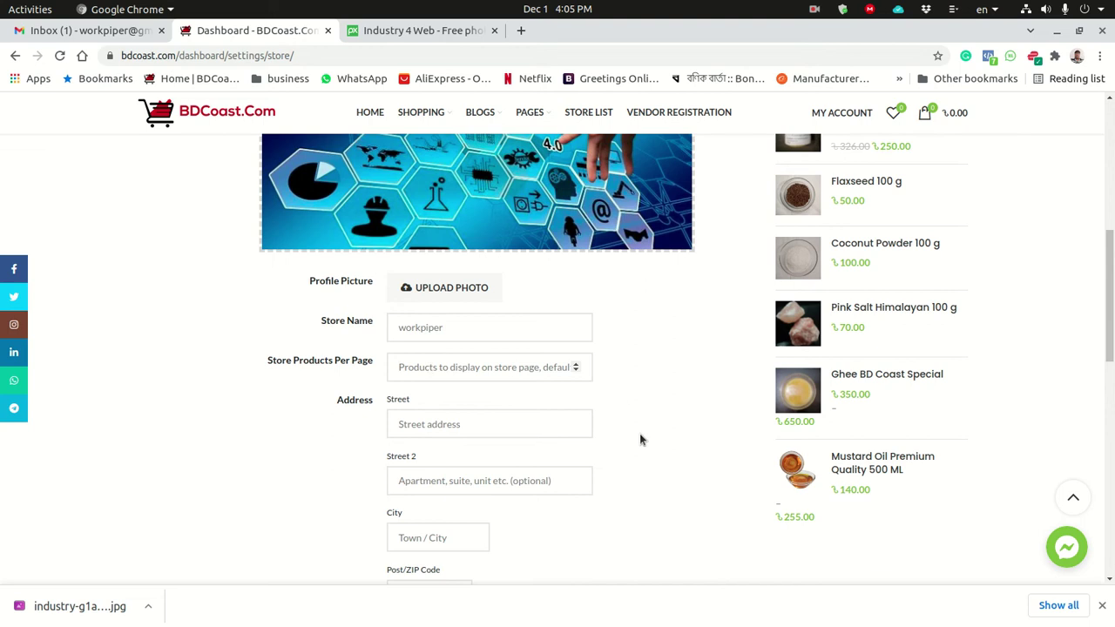
# Autofill street, city, postcode and state from the first saved address, and clear Street 2.
pyautogui.click(436, 425)
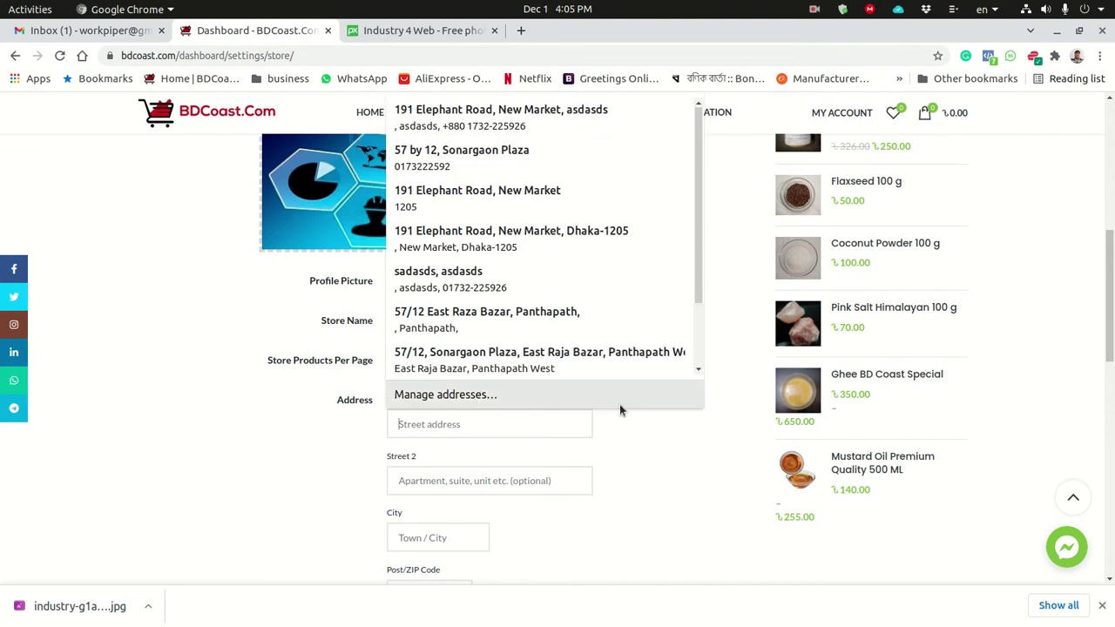
pyautogui.click(418, 114)
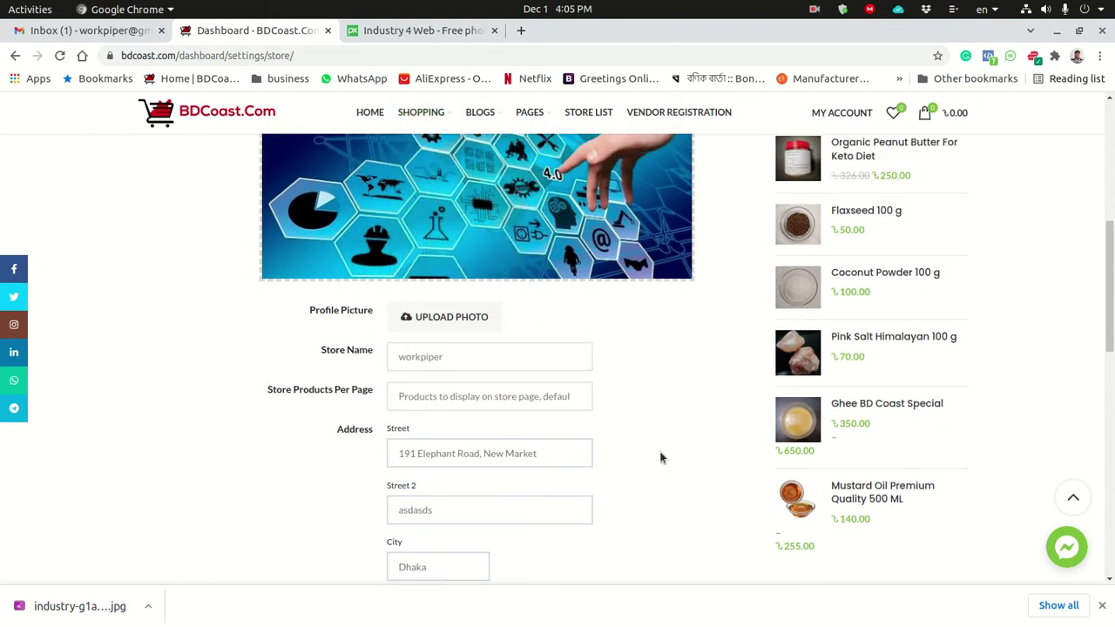
pyautogui.scroll(-3, 724, 480)
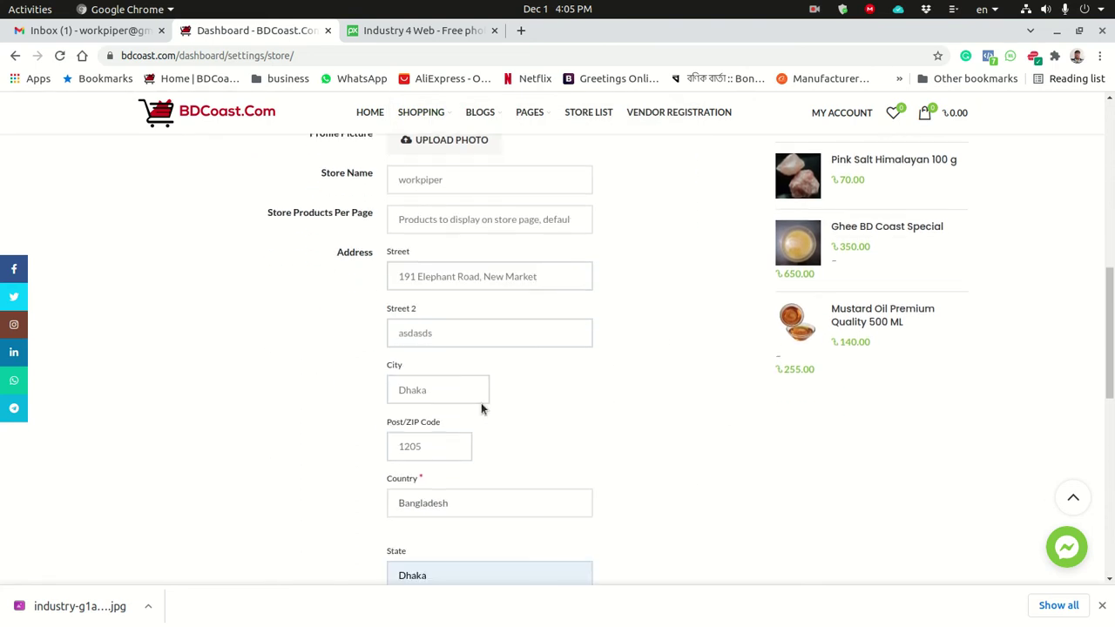
pyautogui.moveTo(466, 328); pyautogui.dragTo(323, 322)
pyautogui.press('BackSpace')
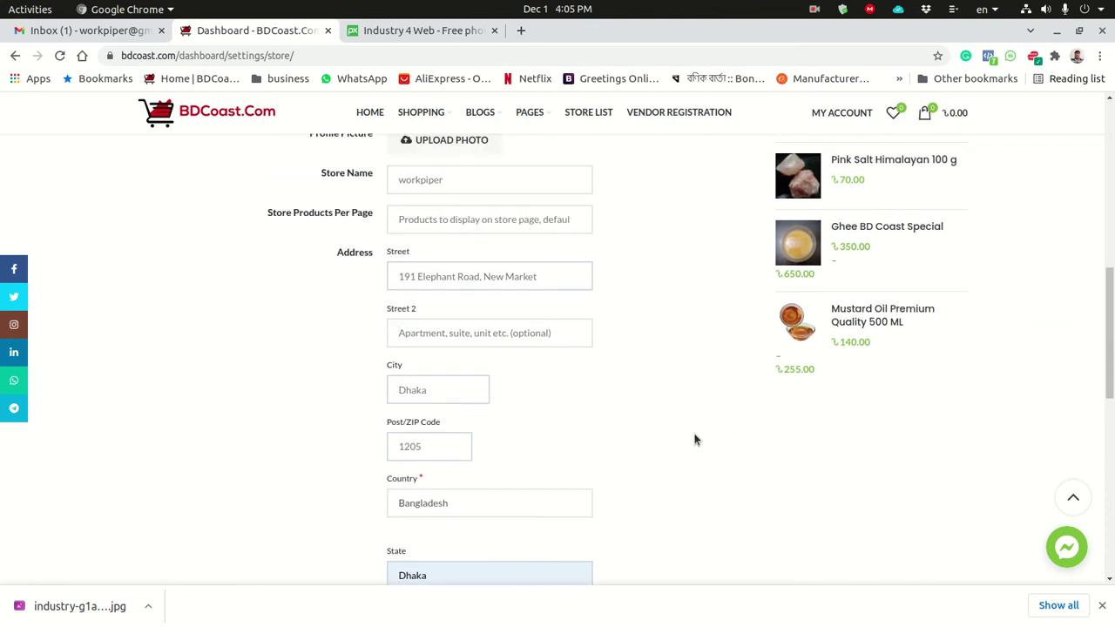
# Toggle the Terms and Conditions option on and back off, leaving it disabled.
pyautogui.scroll(-2, 682, 441)
pyautogui.scroll(-2, 671, 453)
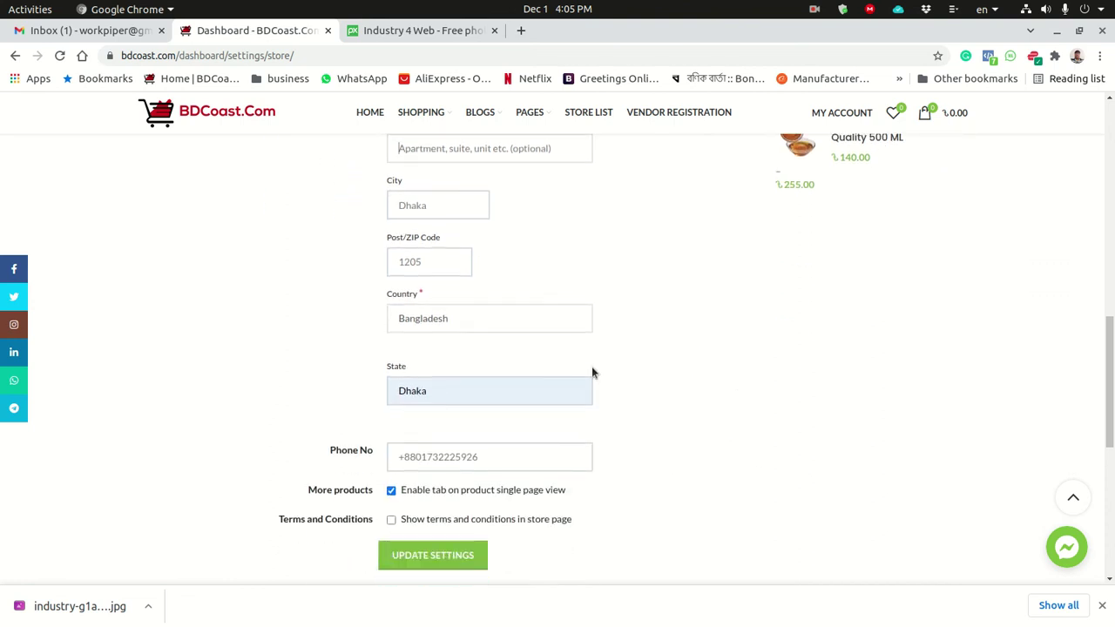
pyautogui.scroll(-2, 706, 460)
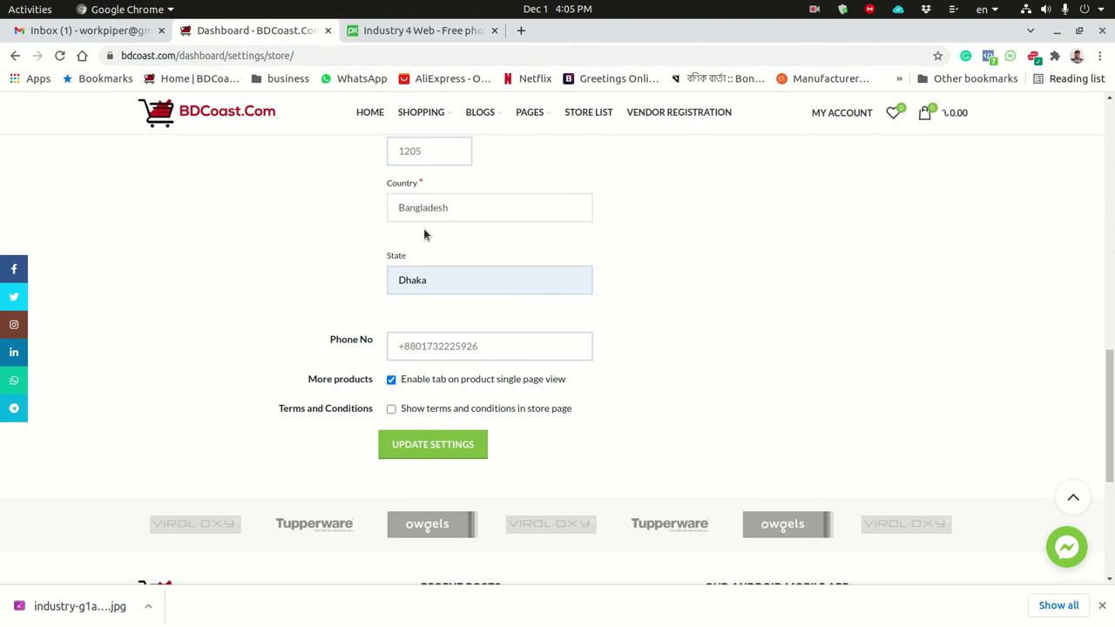
pyautogui.click(391, 409)
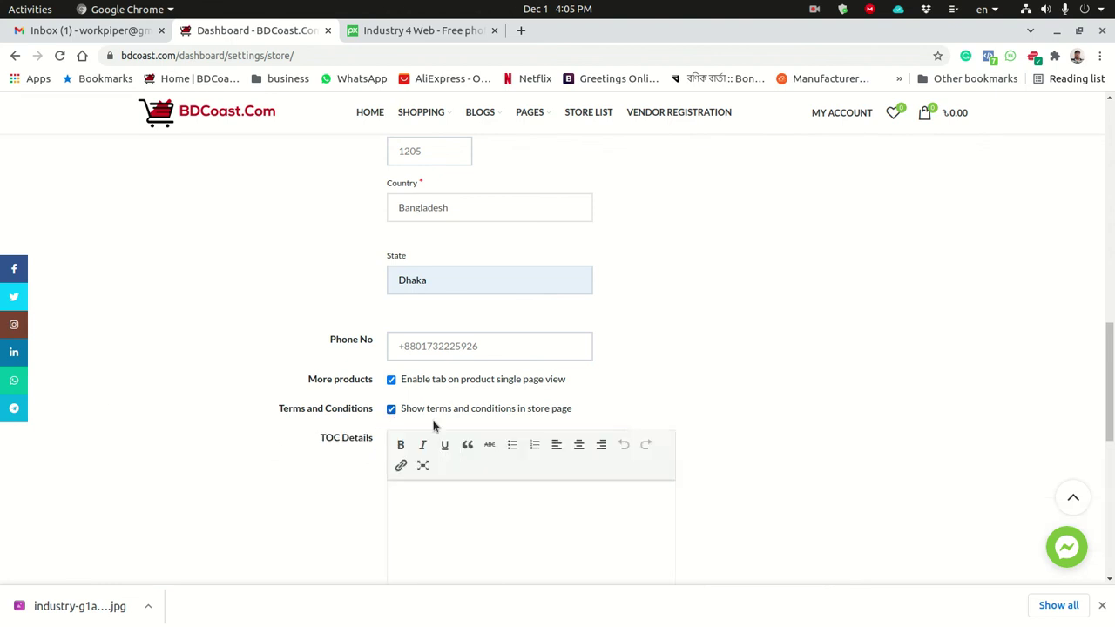
pyautogui.click(390, 409)
pyautogui.scroll(-1, 636, 427)
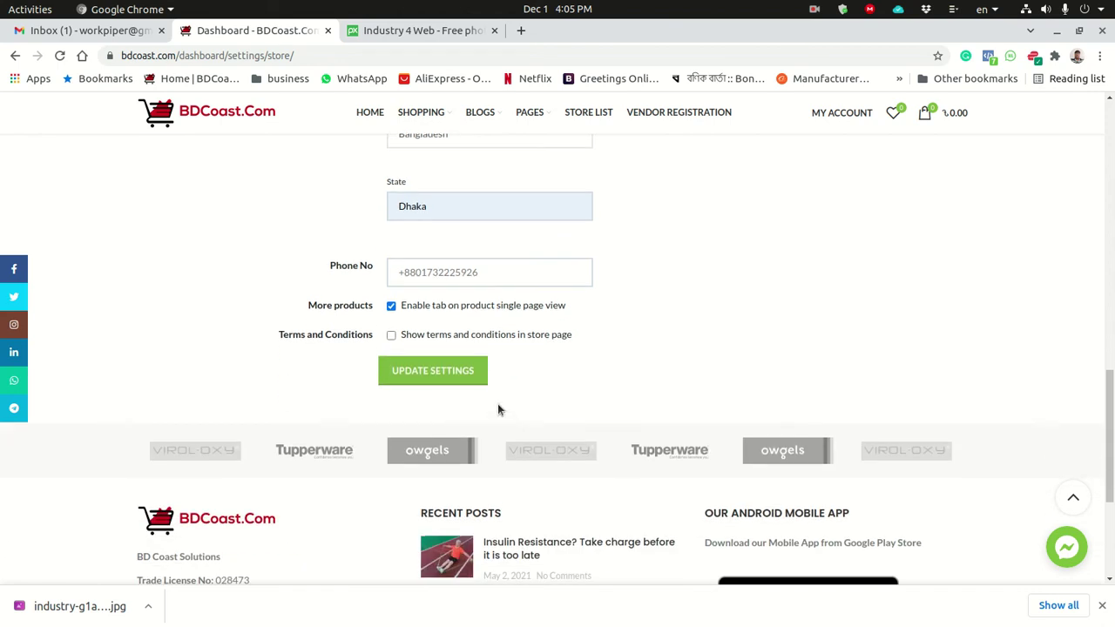
# Save the store settings with Update Settings and scroll to check the success message.
pyautogui.click(445, 372)
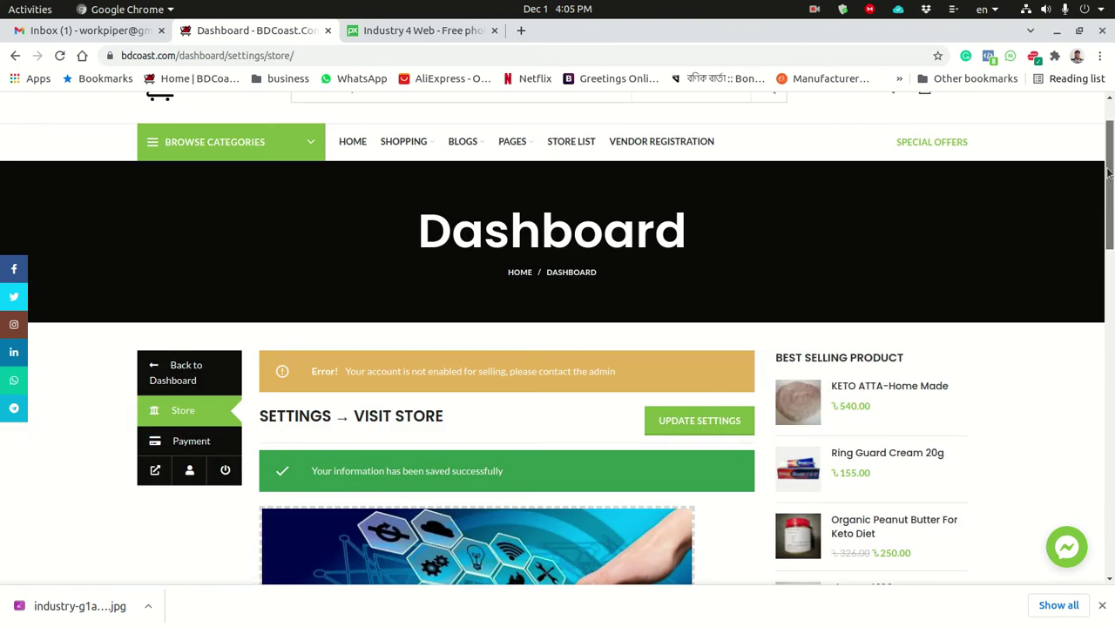
pyautogui.moveTo(1108, 172); pyautogui.dragTo(1108, 195)
pyautogui.scroll(3, 592, 349)
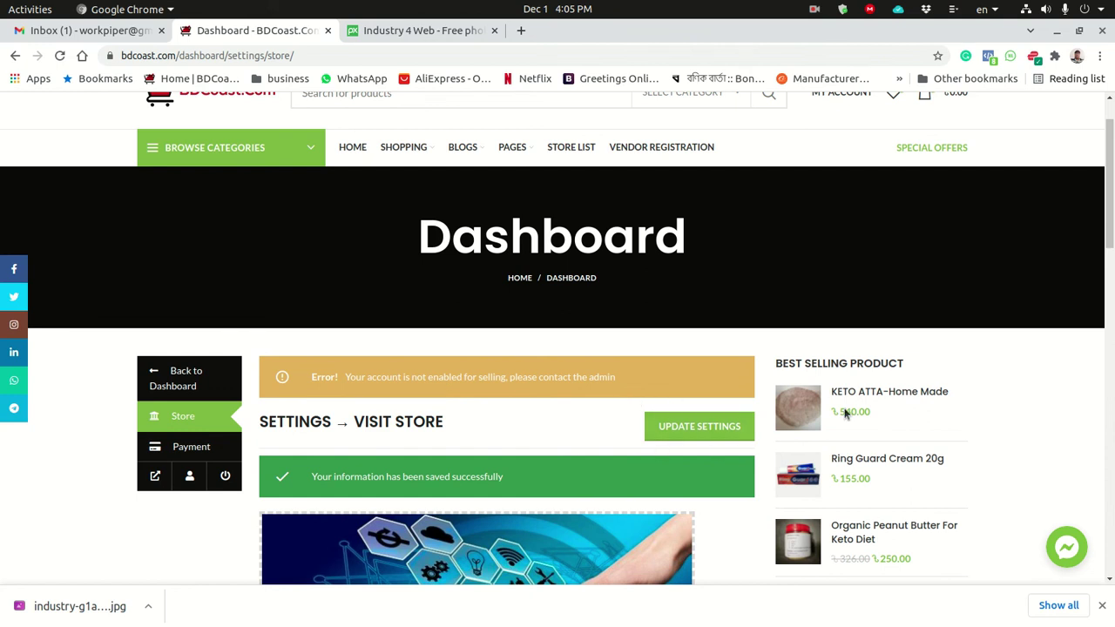
pyautogui.moveTo(1110, 196); pyautogui.dragTo(1111, 471)
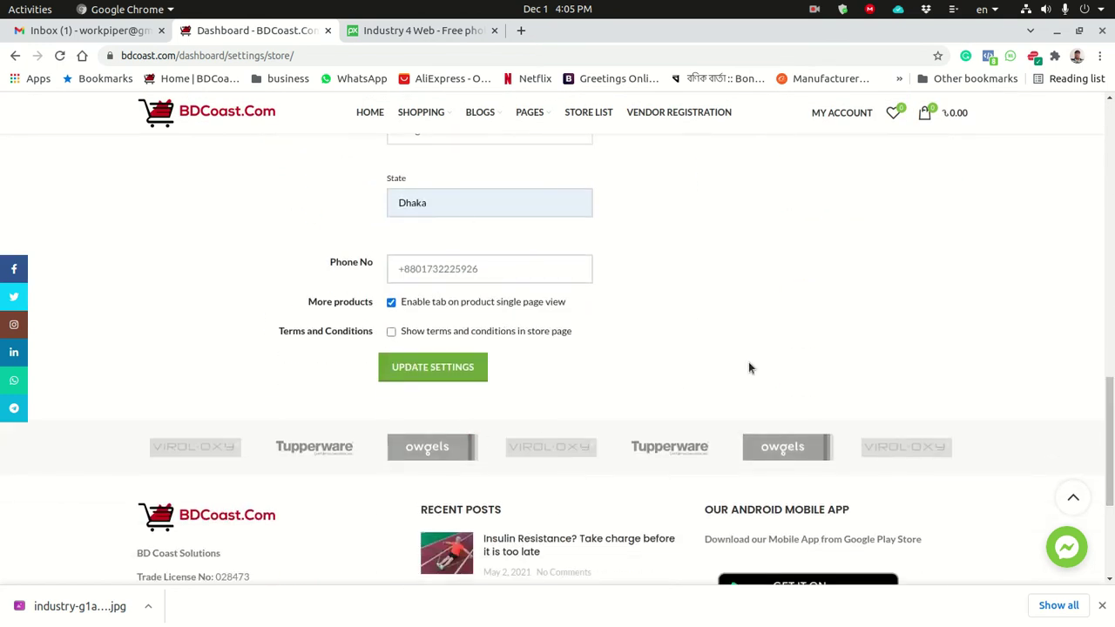
pyautogui.scroll(-1, 738, 277)
pyautogui.moveTo(1111, 426); pyautogui.dragTo(1111, 198)
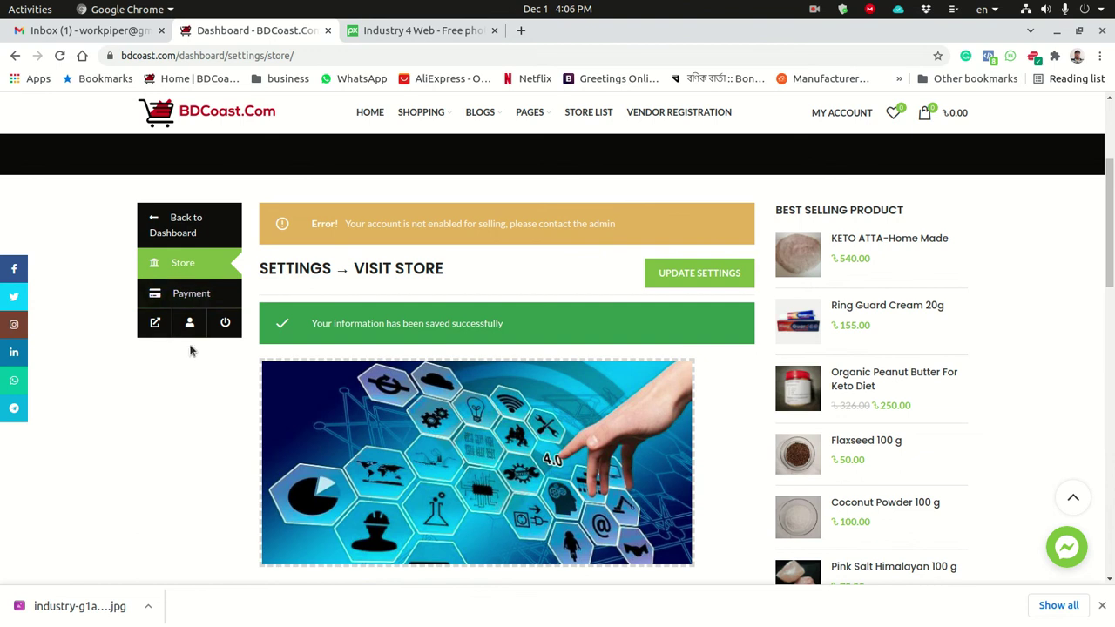
pyautogui.click(168, 224)
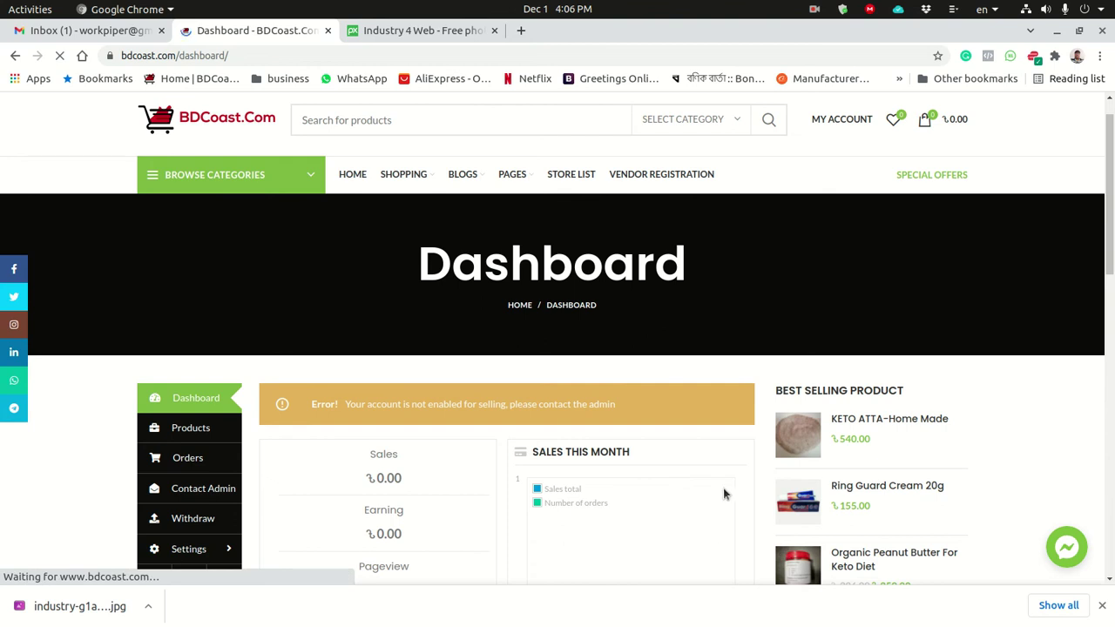
pyautogui.click(1102, 604)
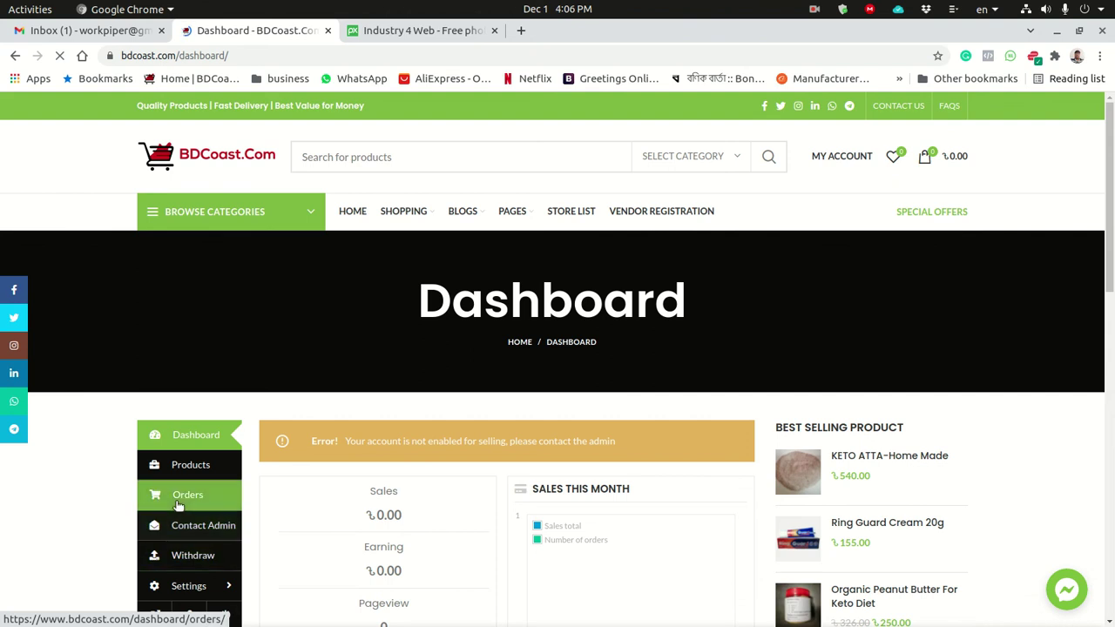
pyautogui.click(181, 589)
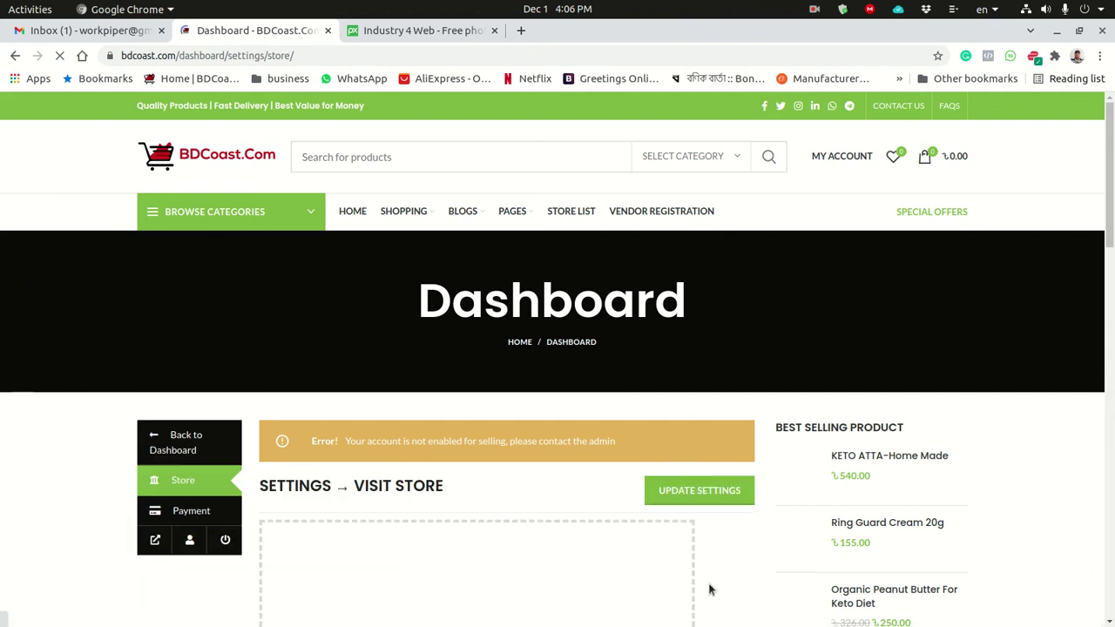
pyautogui.scroll(-1, 709, 591)
pyautogui.scroll(-6, 978, 486)
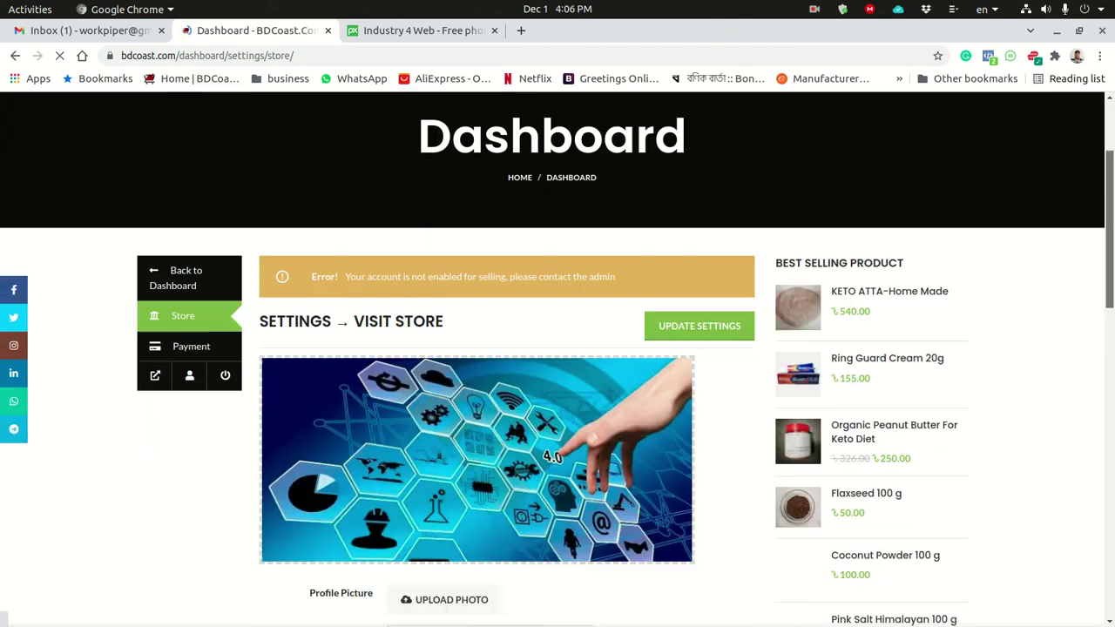
pyautogui.scroll(-3, 687, 359)
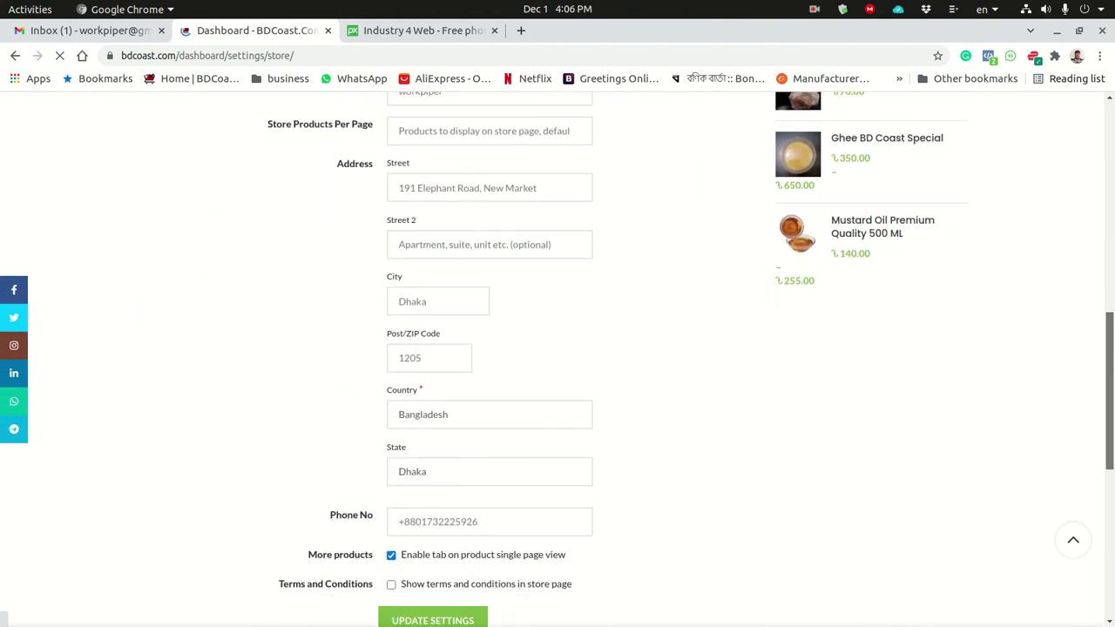
pyautogui.scroll(7, 1097, 331)
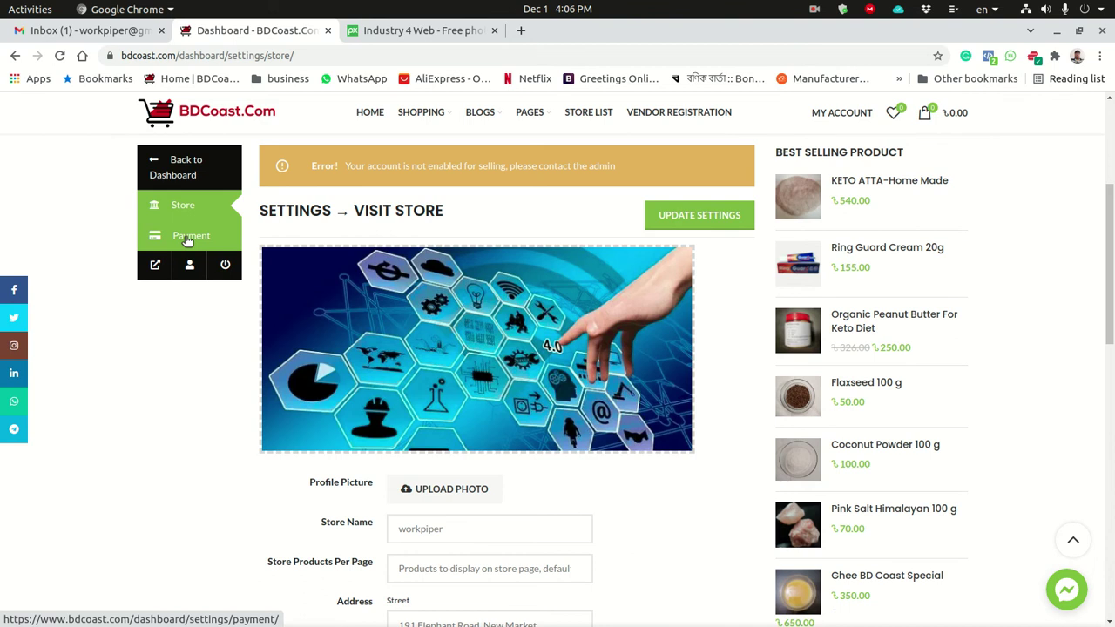
# Open the Payment settings page and scroll through the Bank Transfer form.
pyautogui.click(186, 239)
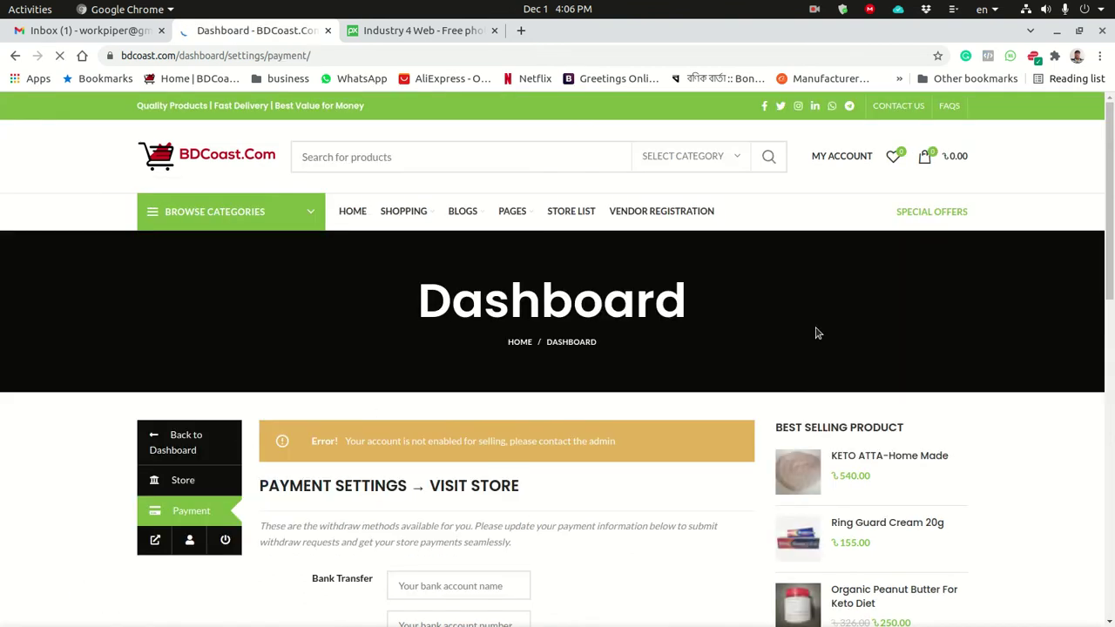
pyautogui.scroll(-3, 792, 342)
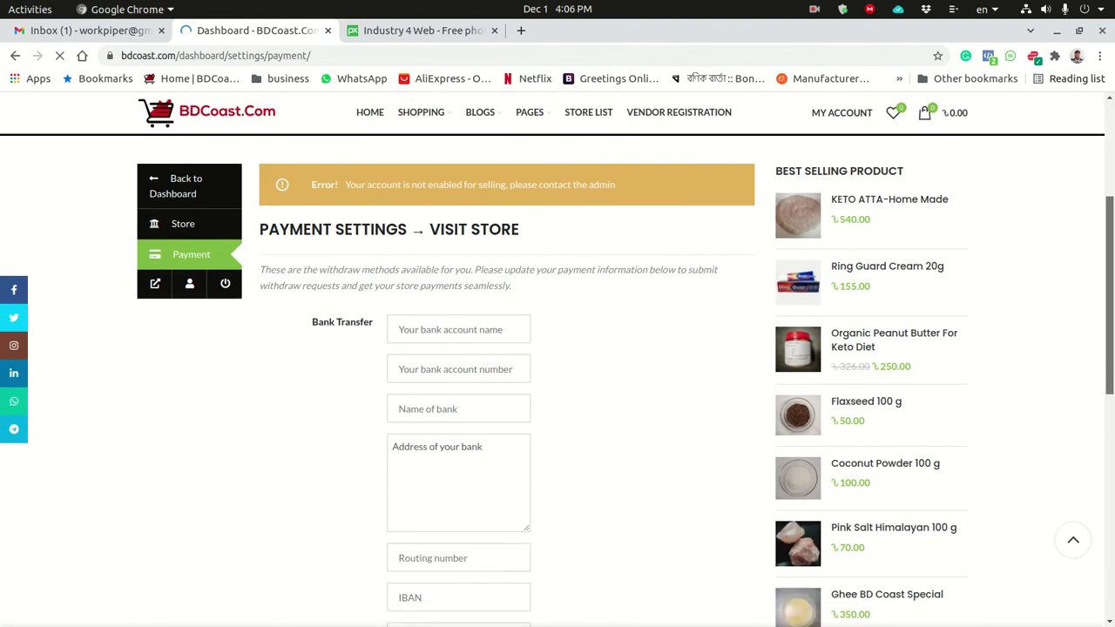
pyautogui.scroll(-2, 557, 348)
pyautogui.scroll(2, 653, 481)
pyautogui.scroll(-1, 652, 481)
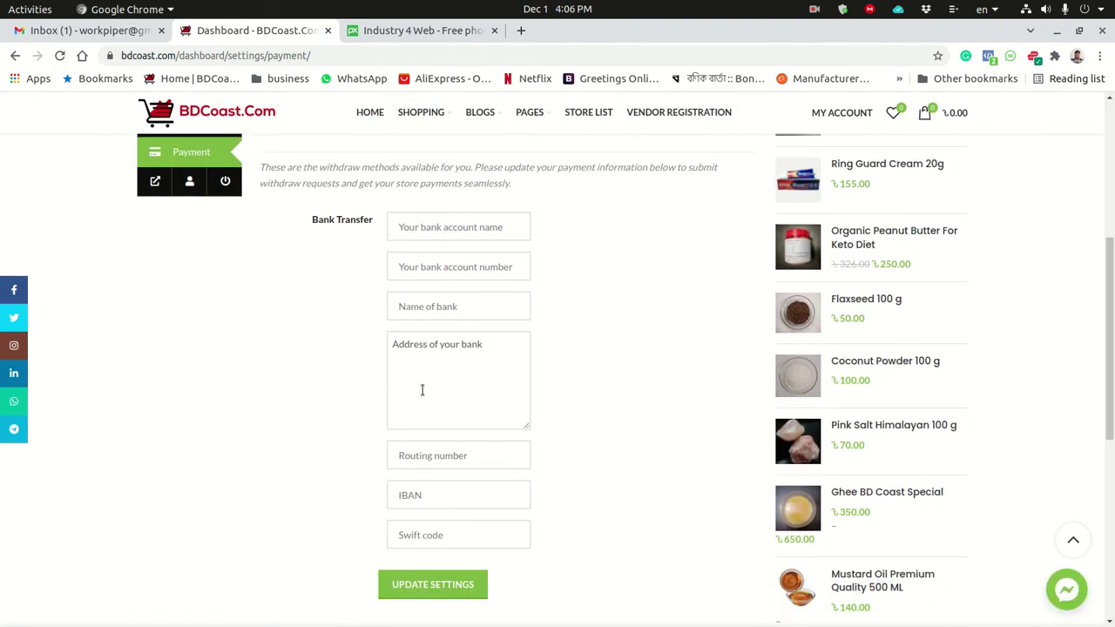
# Enter the bank account number and clear the mistaken text from the account name field.
pyautogui.click(425, 230)
pyautogui.write('Br')
pyautogui.press('BackSpace')
pyautogui.press('BackSpace')
pyautogui.press('BackSpace')
pyautogui.write('Brac Bank')
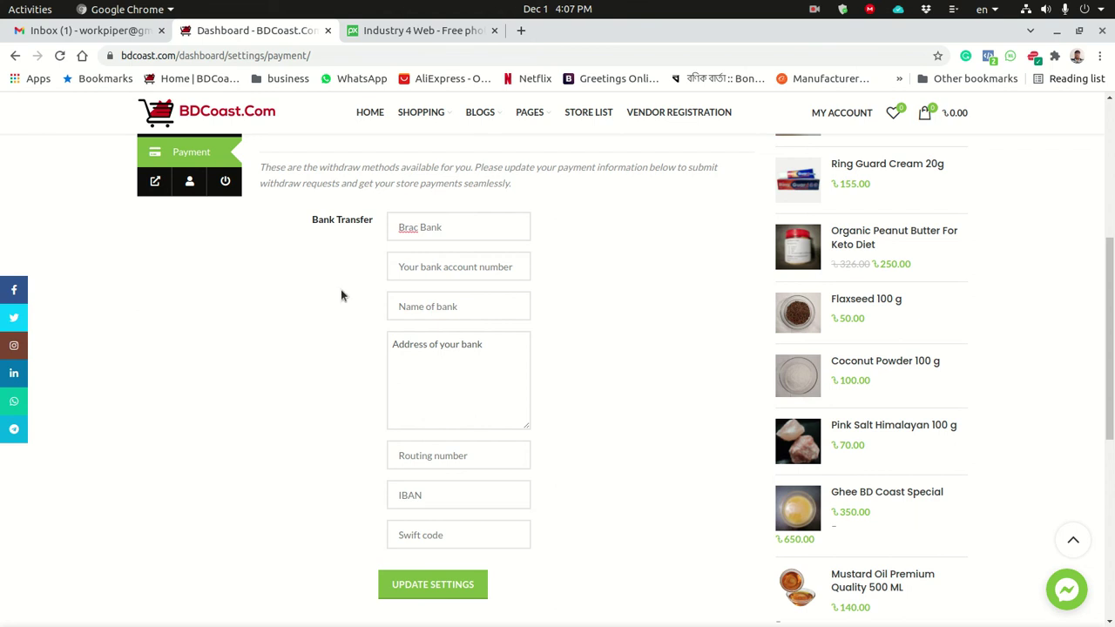
pyautogui.click(442, 269)
pyautogui.write('9')
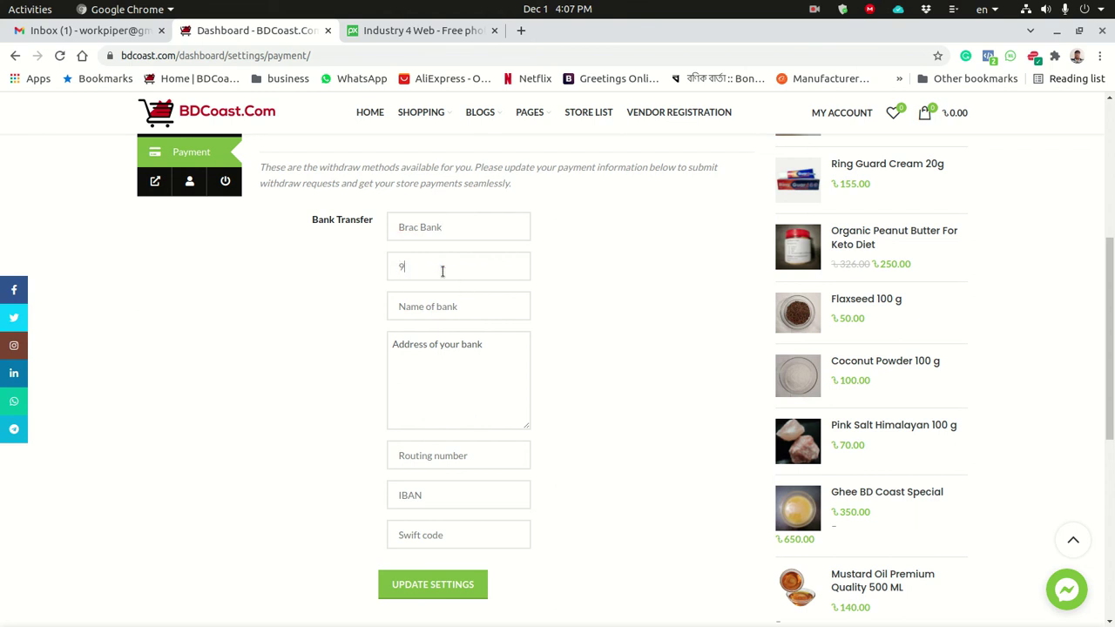
pyautogui.write('00909090909090909909')
pyautogui.moveTo(455, 227); pyautogui.dragTo(369, 219)
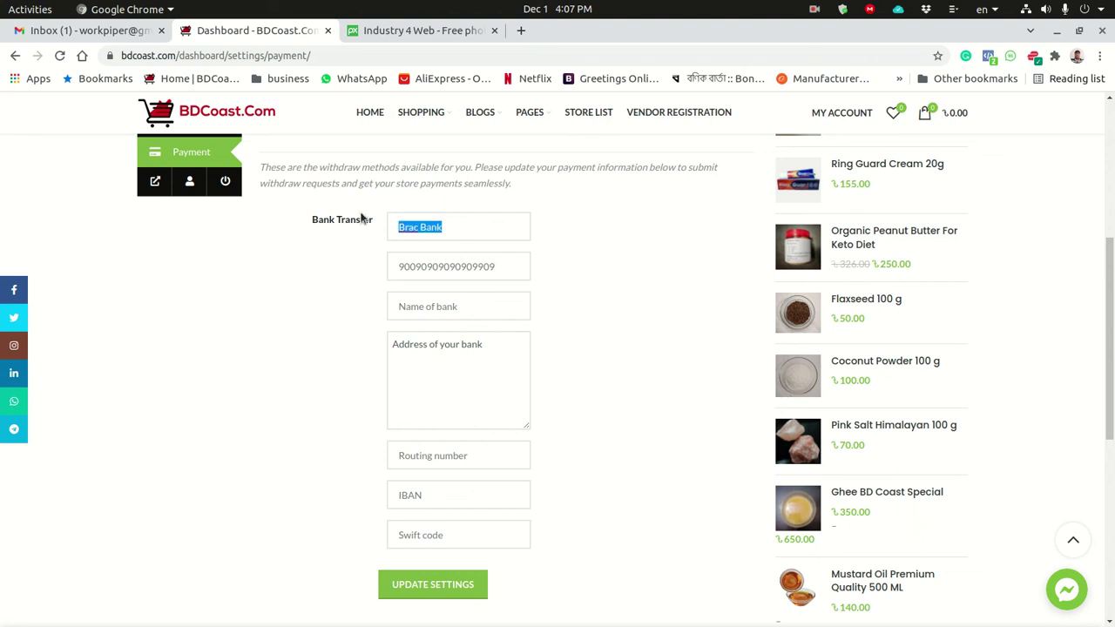
pyautogui.press('BackSpace')
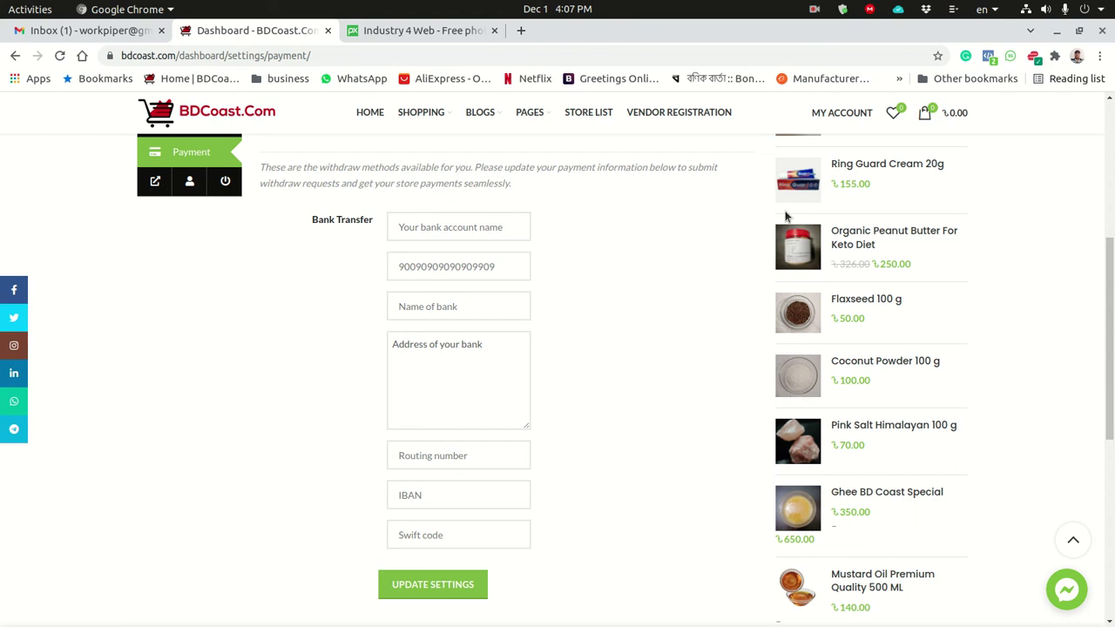
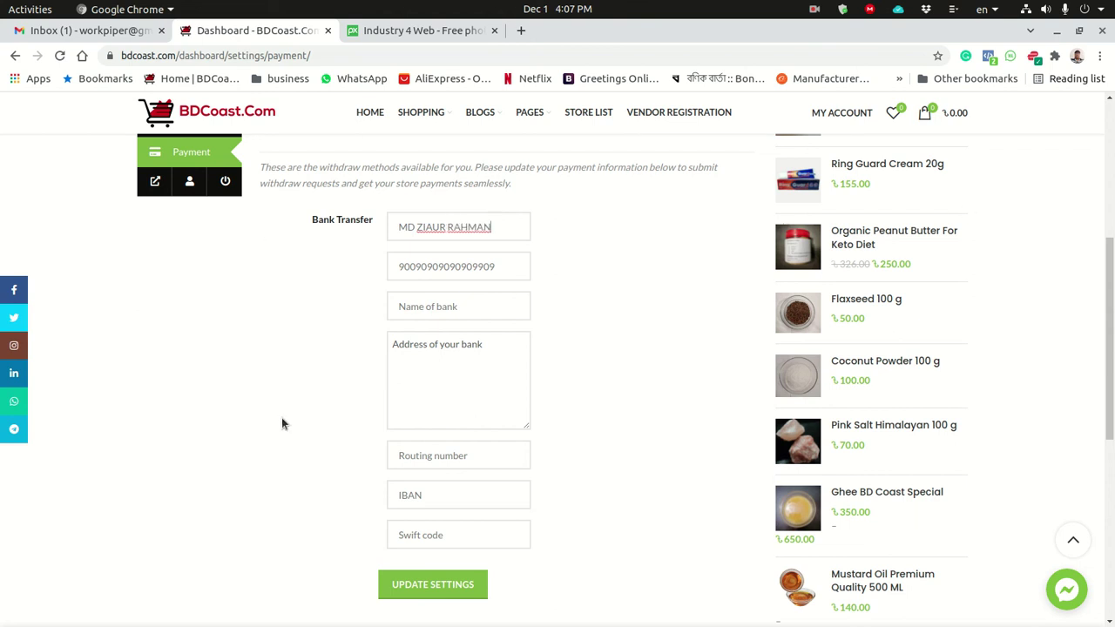
# Enter the account holder's name and replace the account number with a new one.
pyautogui.moveTo(493, 272); pyautogui.dragTo(417, 252)
pyautogui.press('BackSpace')
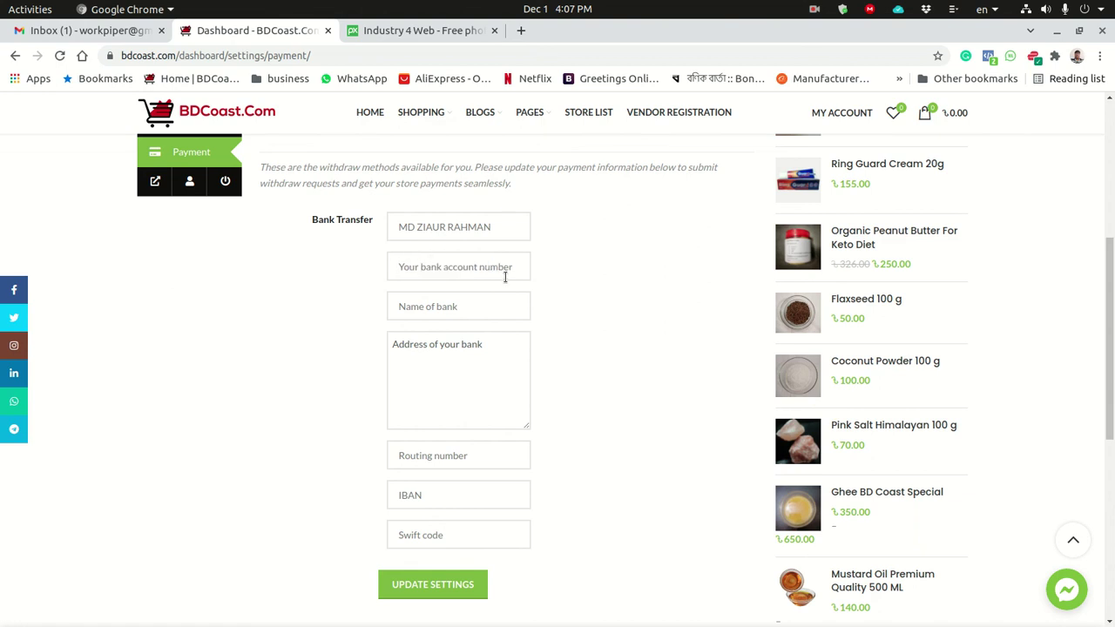
pyautogui.write('6767676767')
# Fill in Brac Bank as bank name, a placeholder bank address, and the routing number.
pyautogui.click(459, 310)
pyautogui.write('Brac Bank')
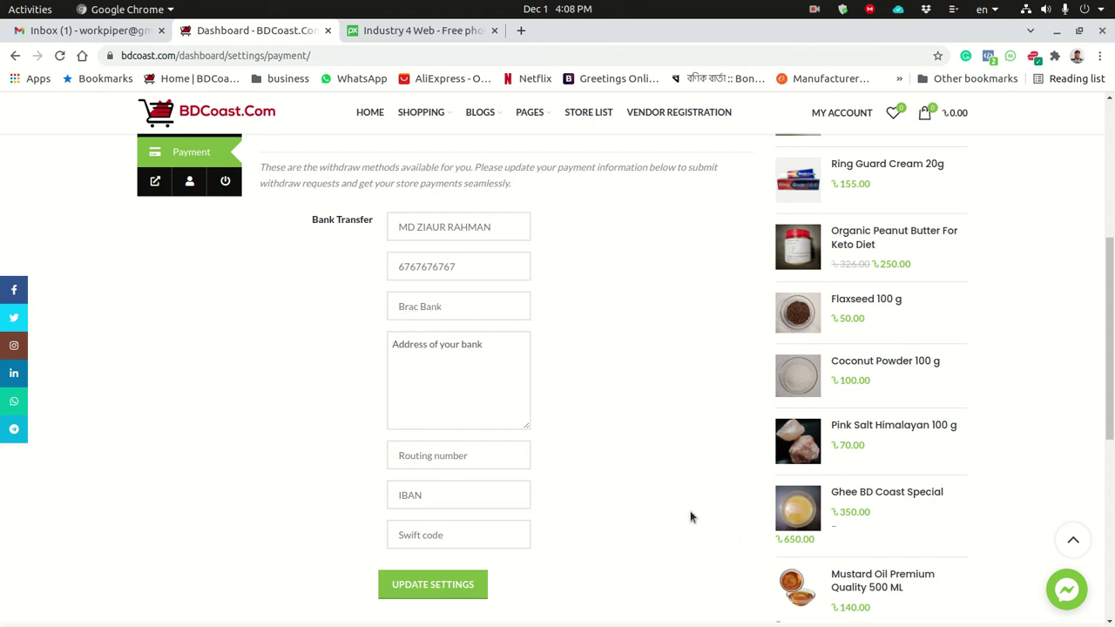
pyautogui.write('asdasdasdsad asdasdasdas')
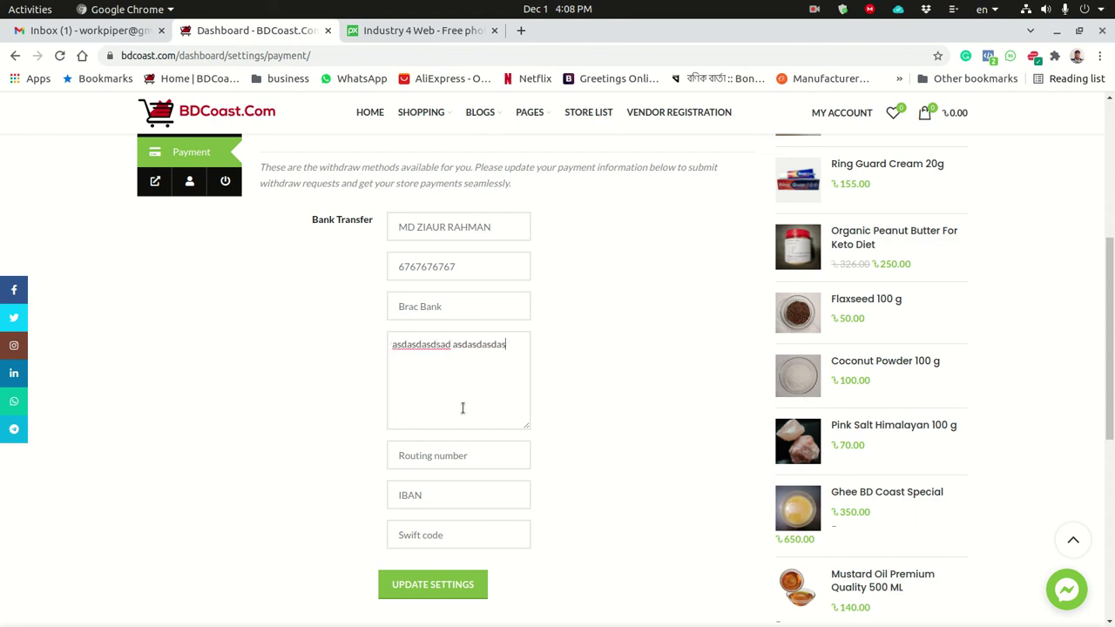
pyautogui.click(438, 458)
pyautogui.write('89898989898')
# Complete the Swift code field and save the bank transfer settings, confirming the success message.
pyautogui.write('wewewe')
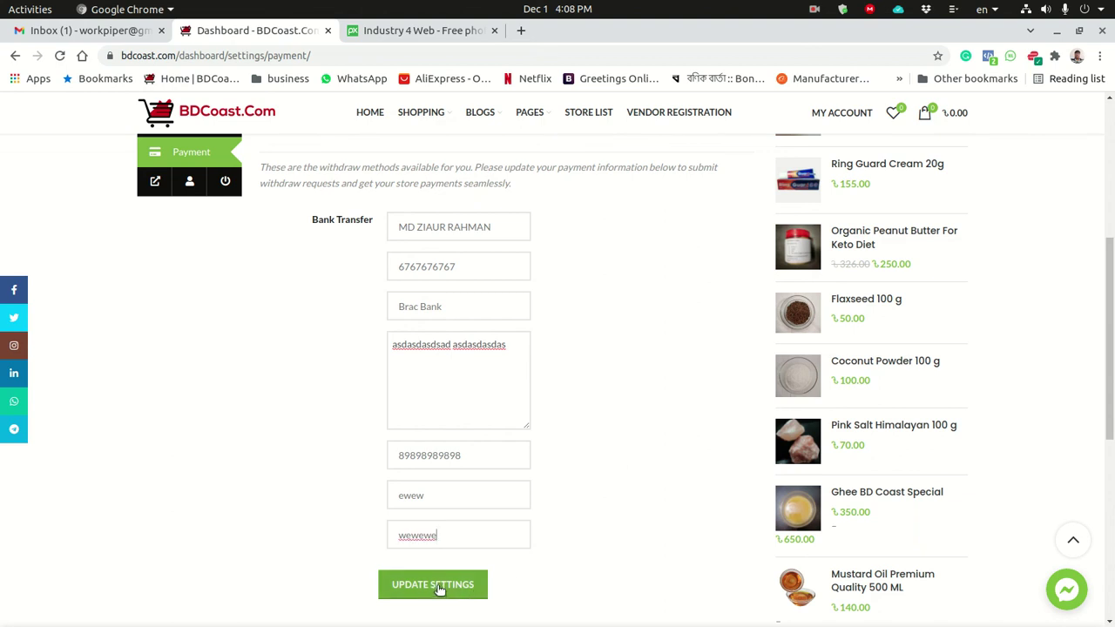
pyautogui.click(437, 585)
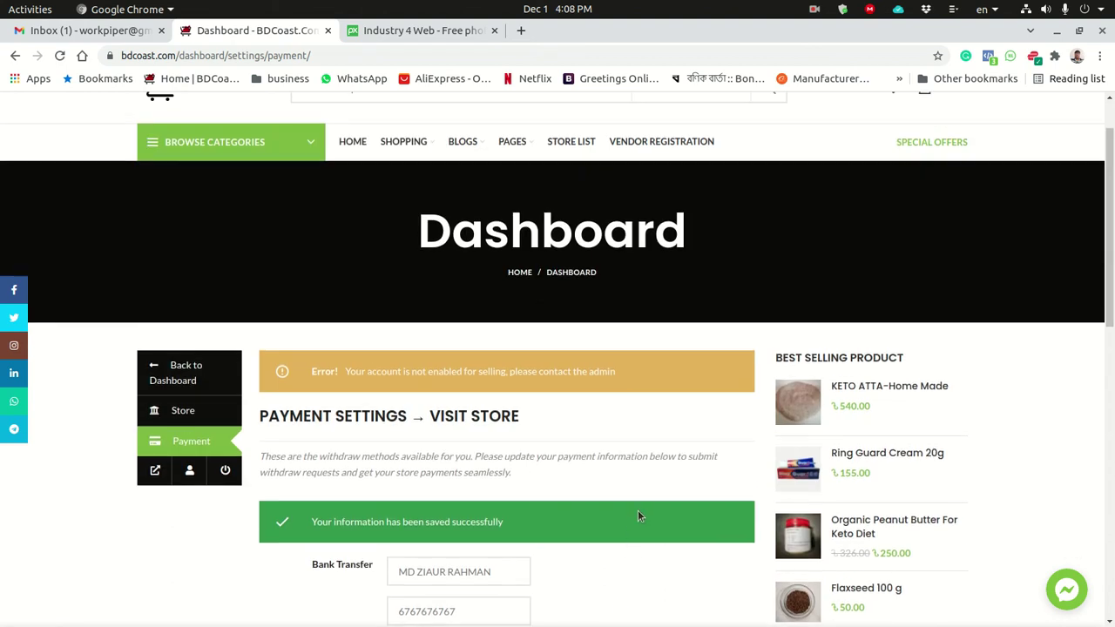
pyautogui.scroll(-3, 637, 527)
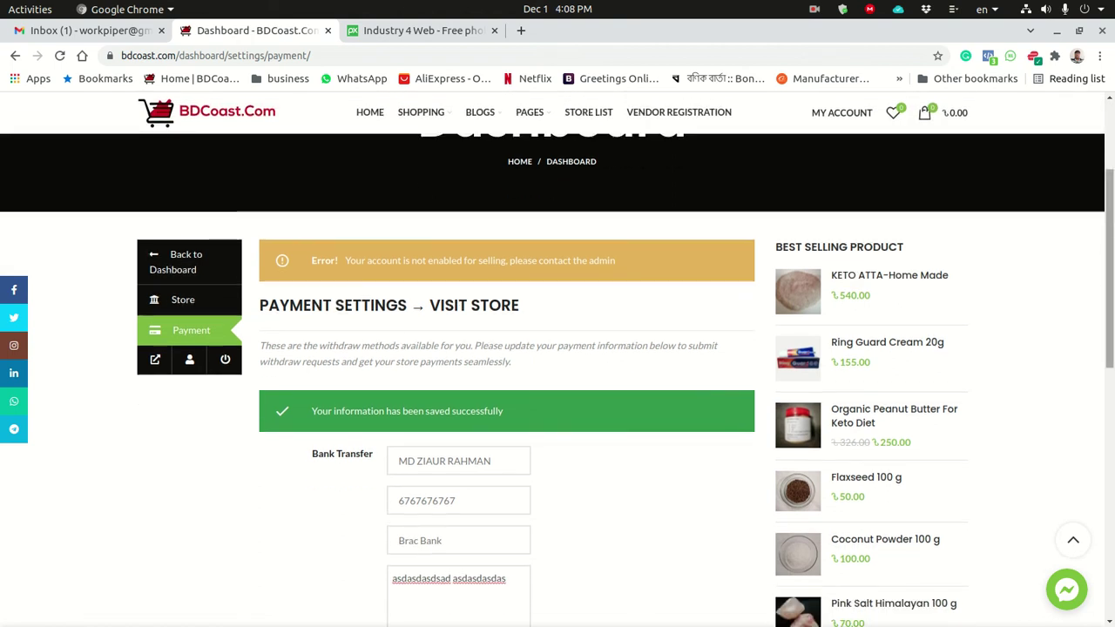
pyautogui.scroll(-10, 557, 379)
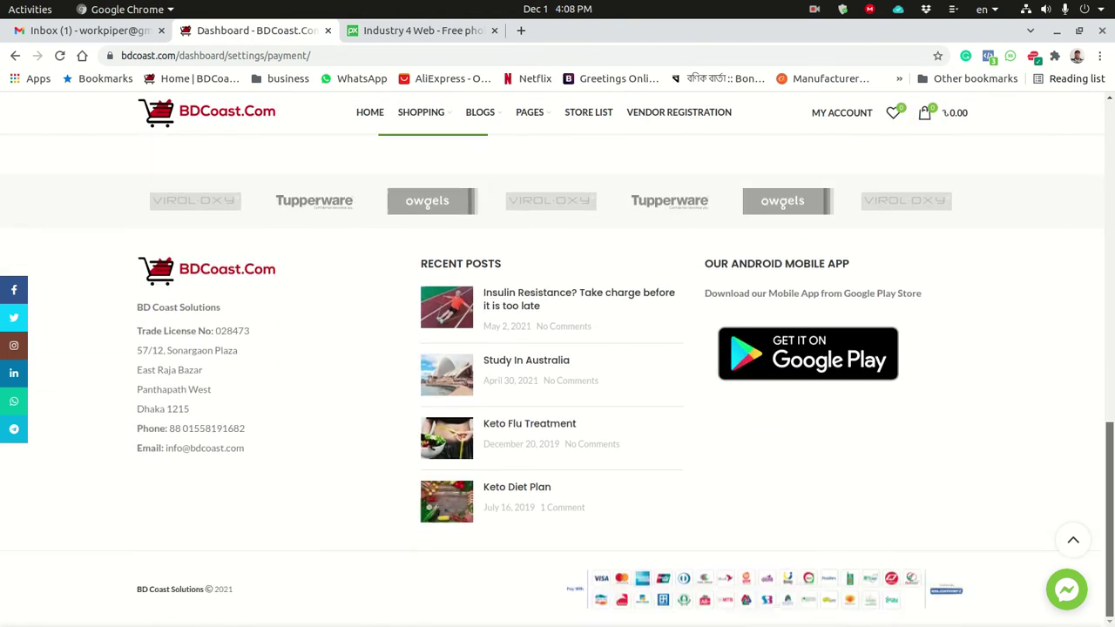
pyautogui.scroll(15, 210, 372)
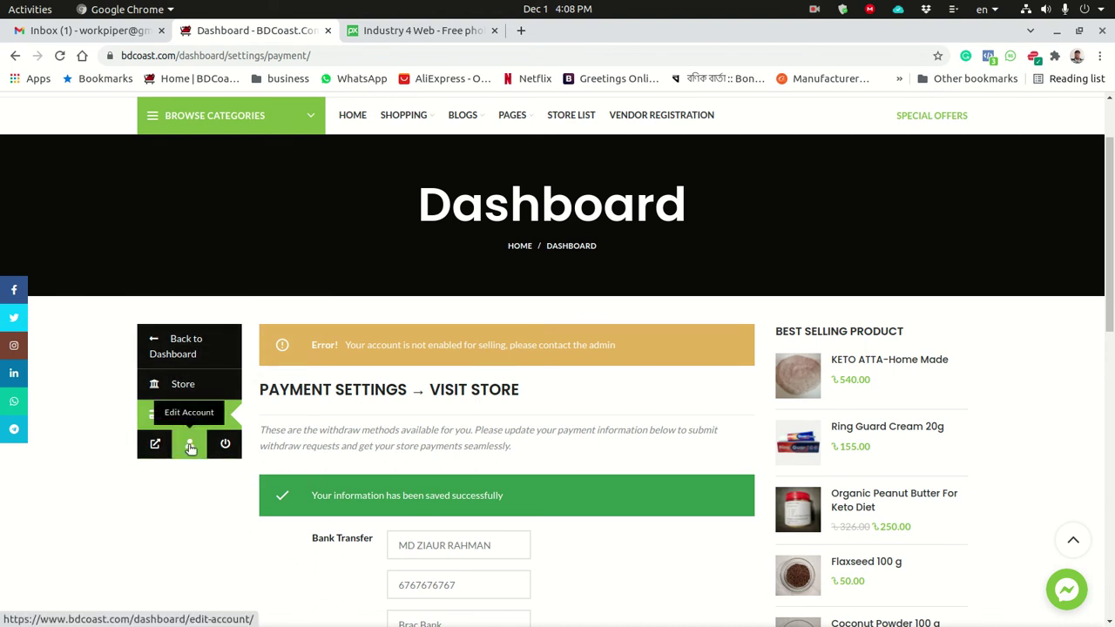
# Go back to the vendor dashboard and scan its Sales, Orders and Products boxes, all at zero.
pyautogui.click(178, 344)
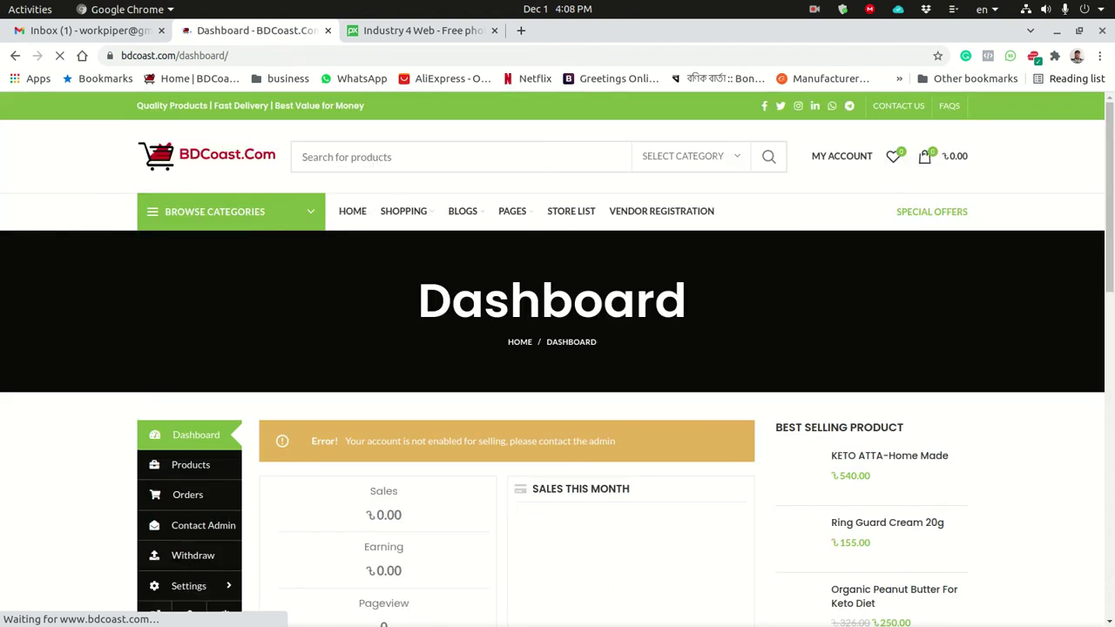
pyautogui.moveTo(1109, 163); pyautogui.dragTo(1109, 235)
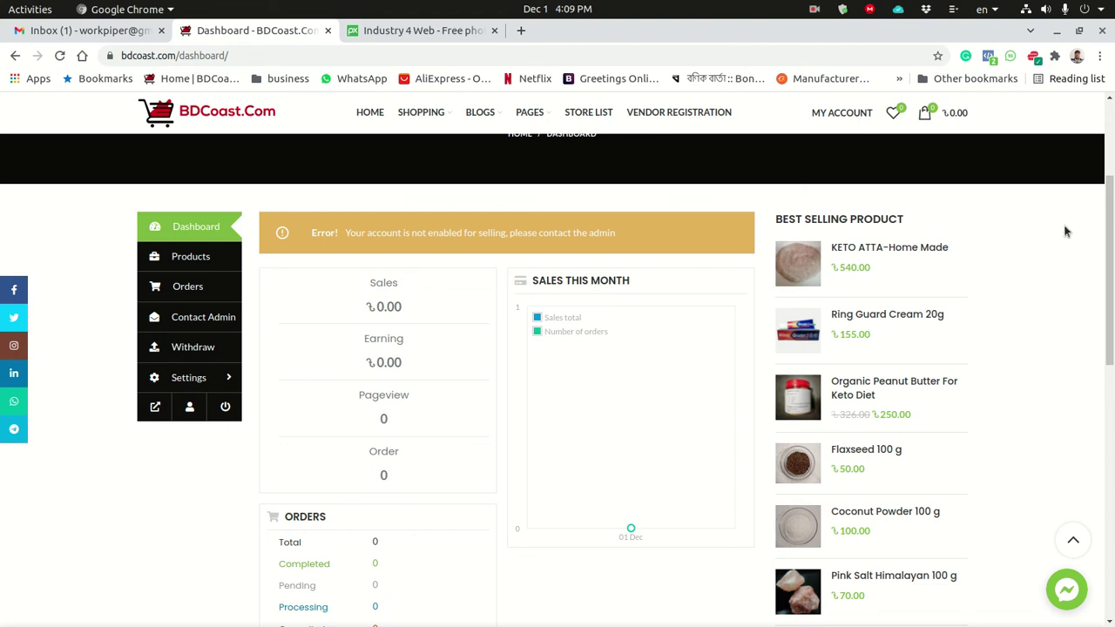
pyautogui.moveTo(1111, 249); pyautogui.dragTo(1111, 183)
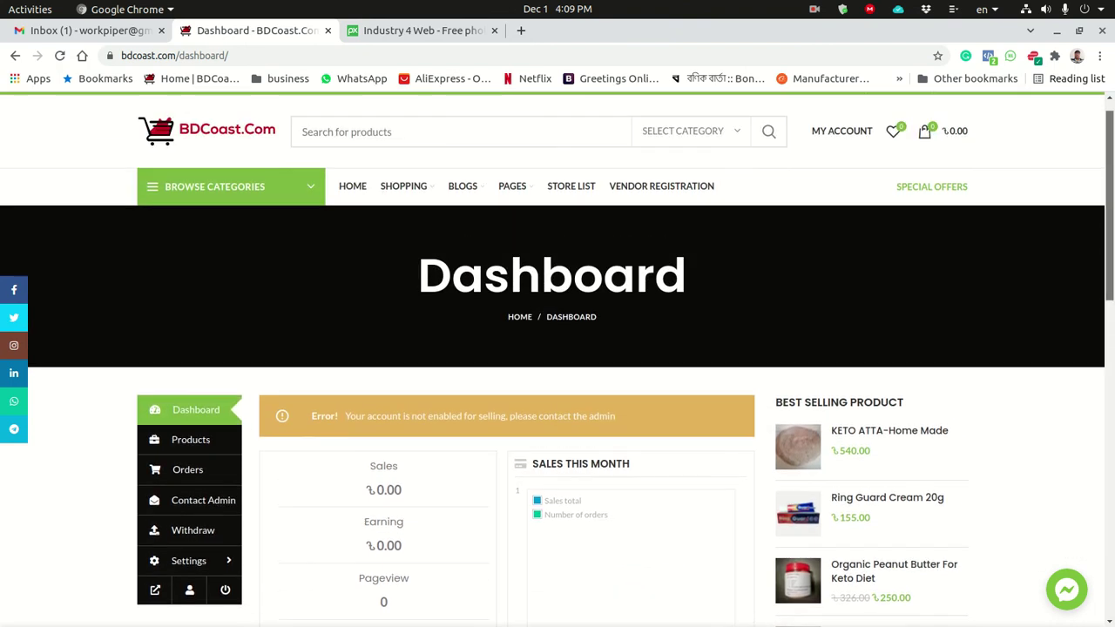
pyautogui.scroll(-5, 501, 338)
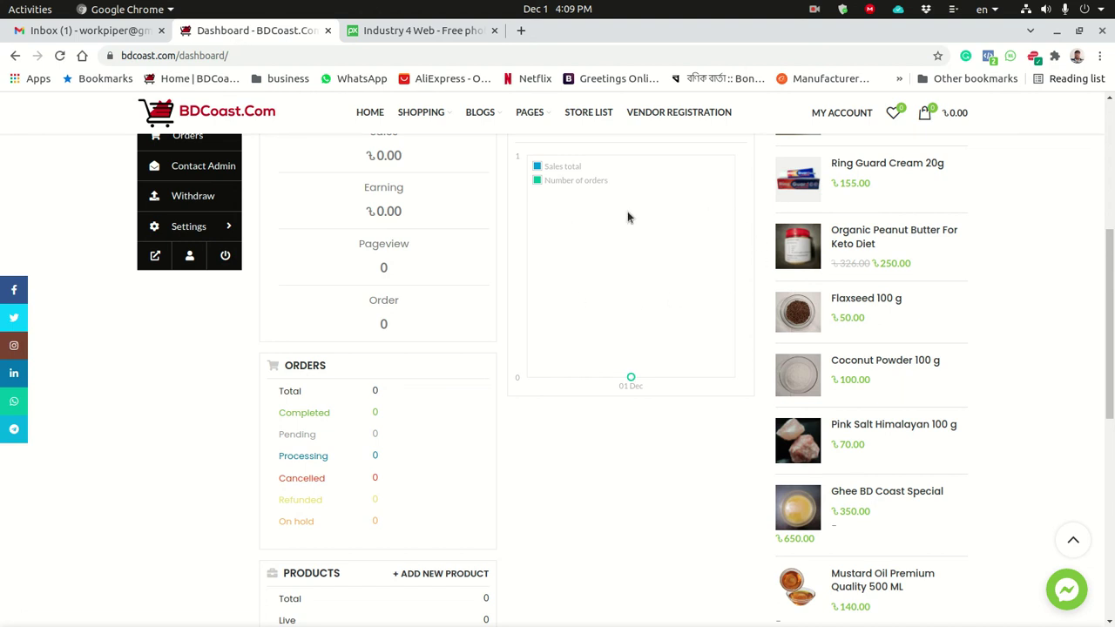
pyautogui.scroll(-6, 965, 352)
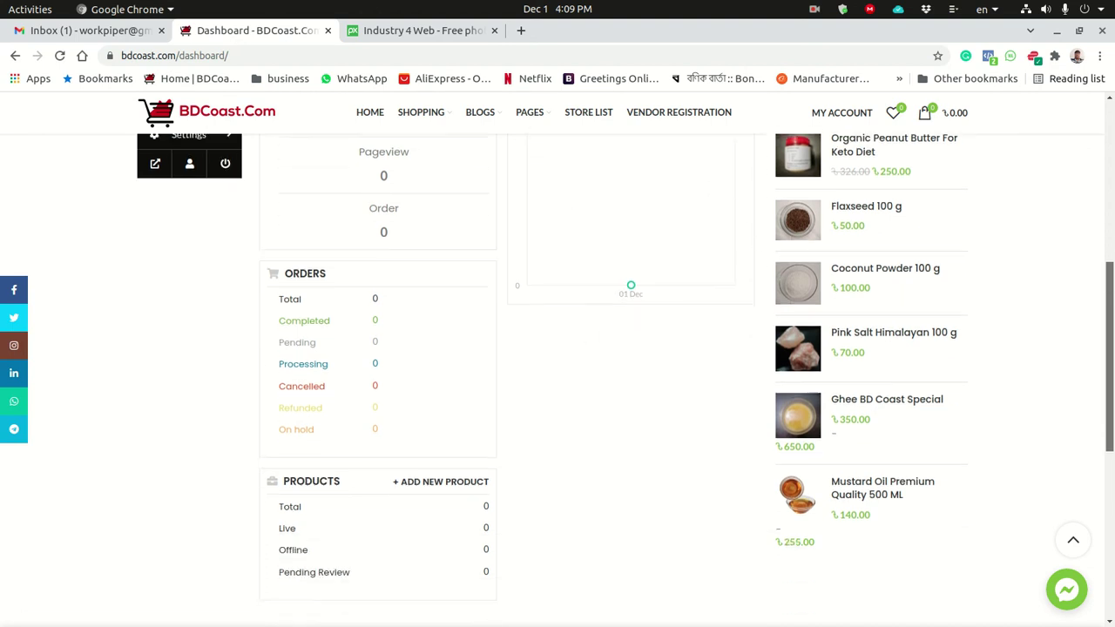
pyautogui.scroll(10, 361, 387)
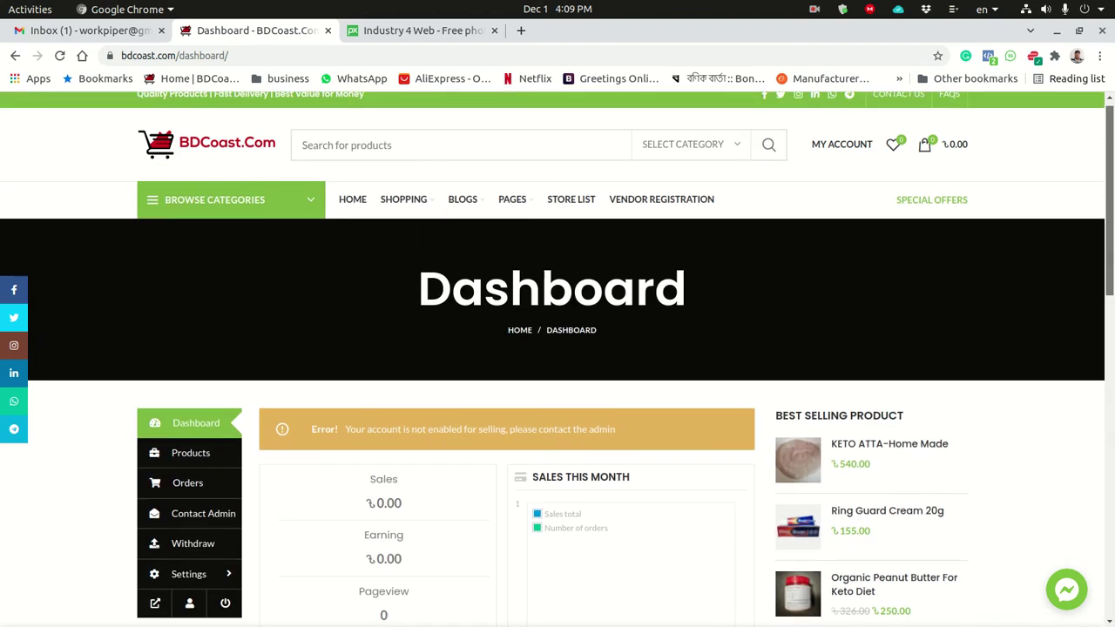
pyautogui.scroll(-1, 580, 533)
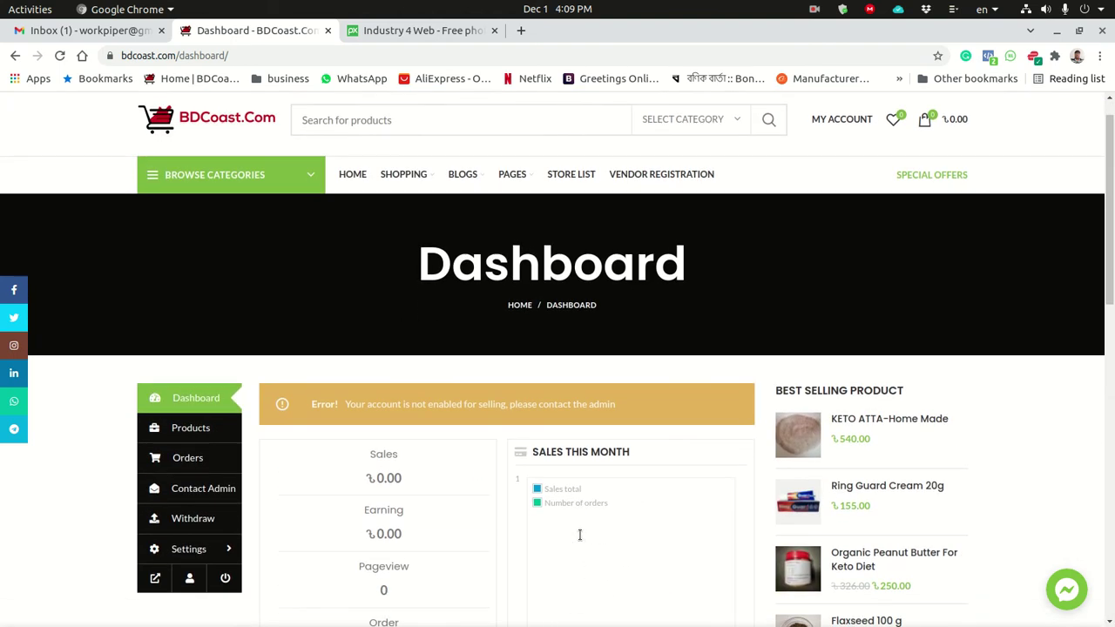
pyautogui.moveTo(1111, 241); pyautogui.dragTo(1111, 276)
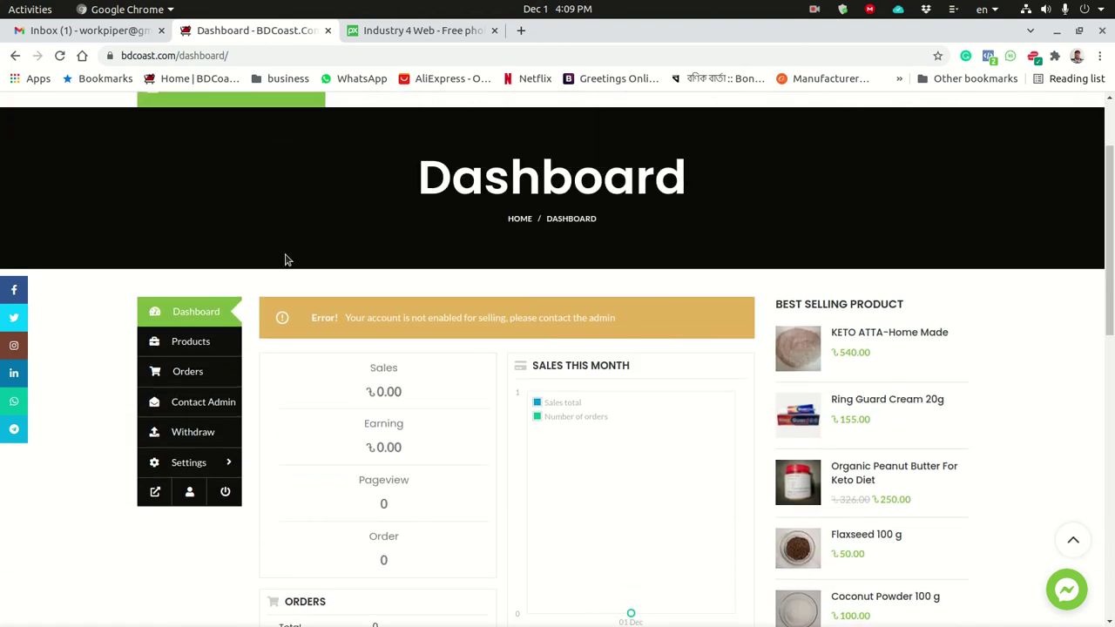
# View the vendor Products list, which shows No Products Found, then return to Dashboard.
pyautogui.click(194, 343)
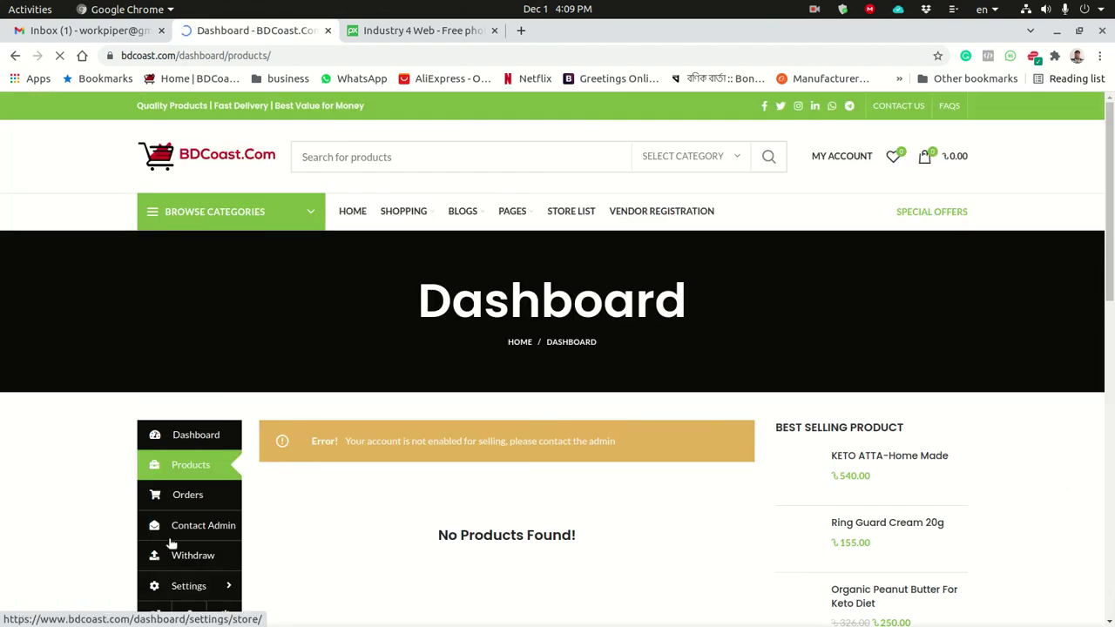
pyautogui.scroll(-5, 1092, 234)
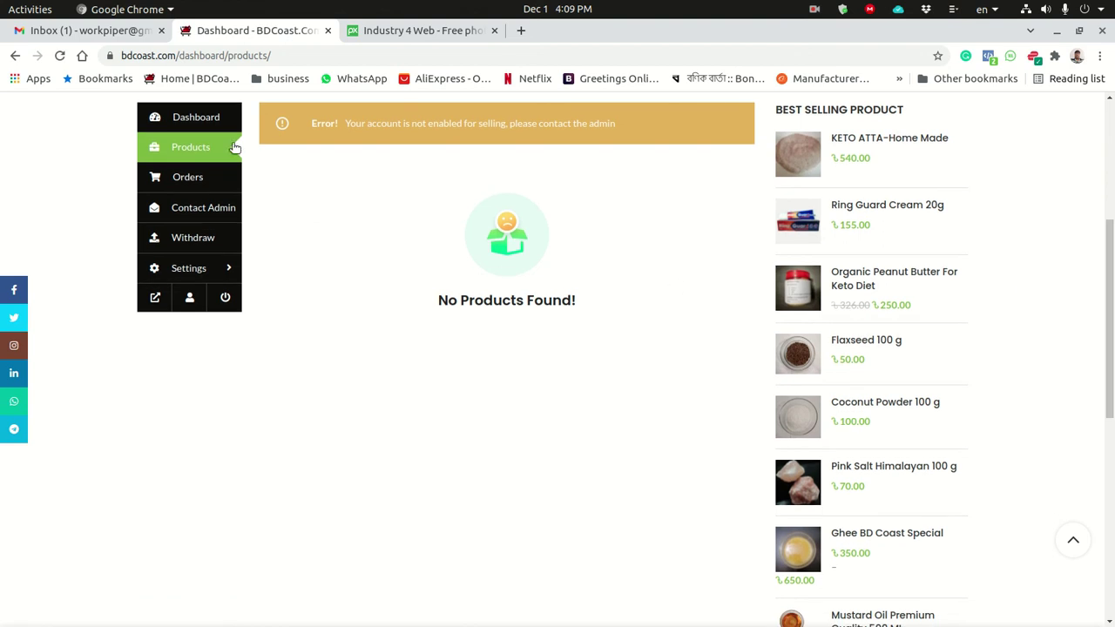
pyautogui.click(187, 176)
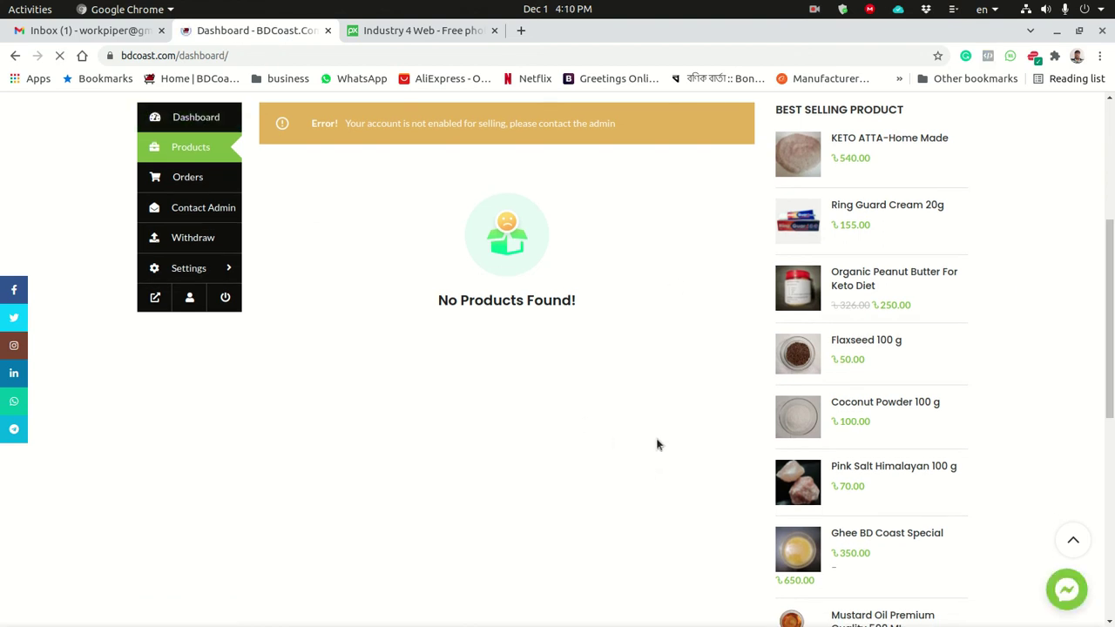
# Scroll the dashboard to the footer and back, reviewing zero sales, earnings, orders and products.
pyautogui.scroll(-4, 557, 349)
pyautogui.scroll(-8, 558, 348)
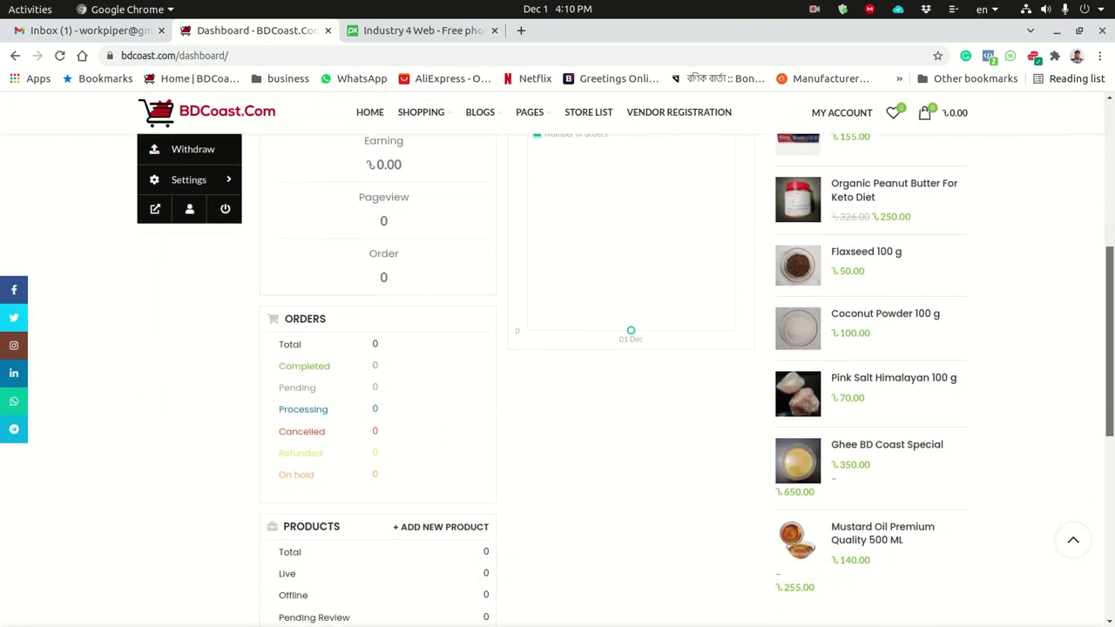
pyautogui.scroll(-5, 557, 383)
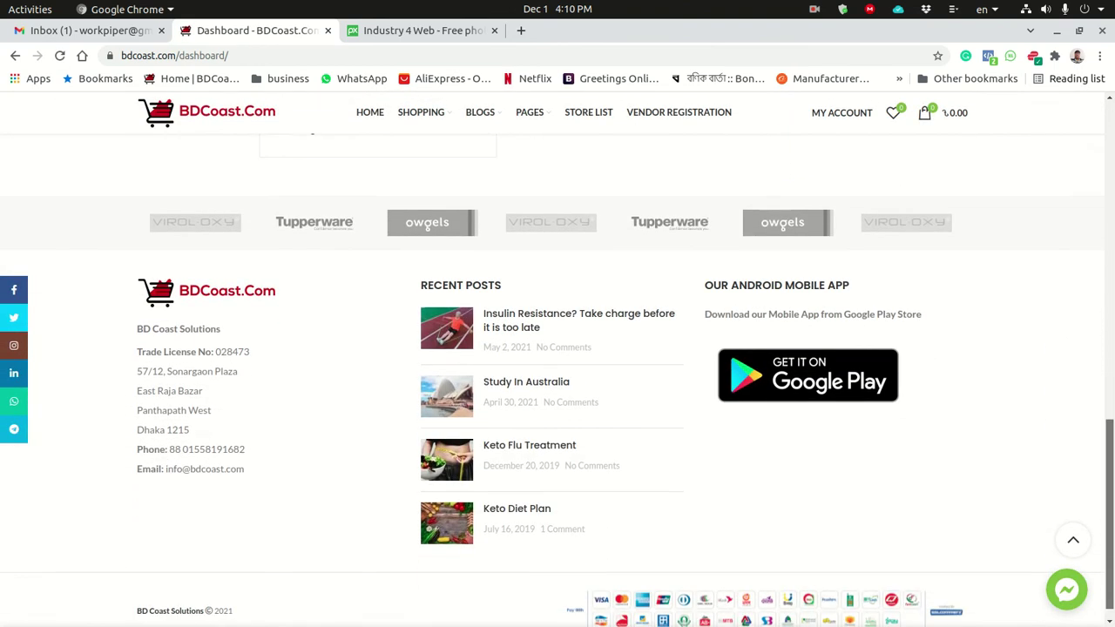
pyautogui.scroll(15, 557, 348)
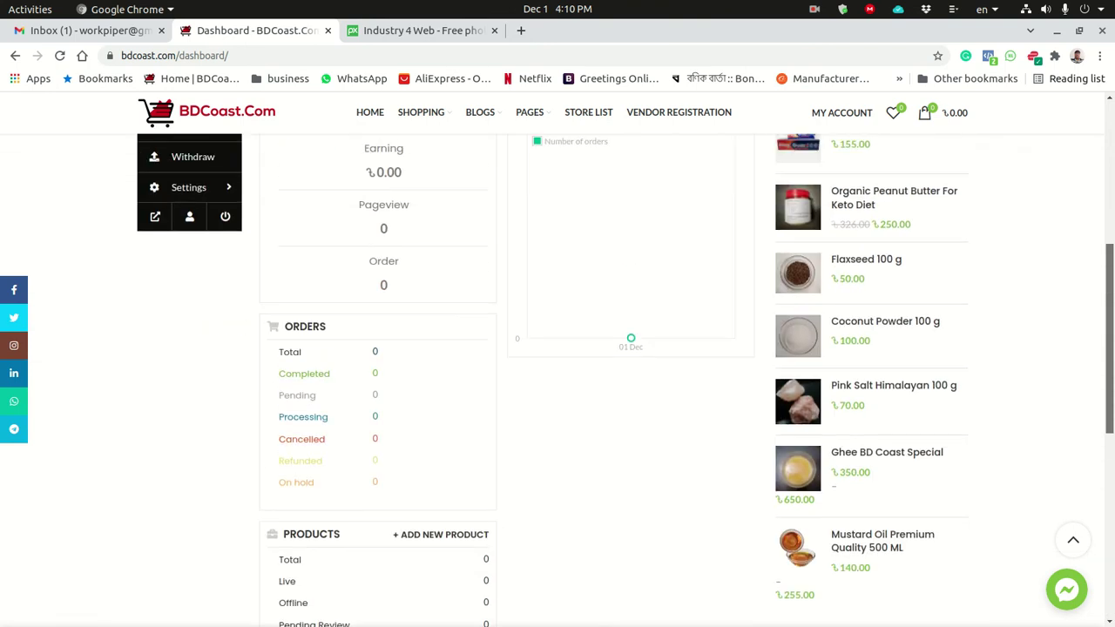
pyautogui.scroll(3, 558, 348)
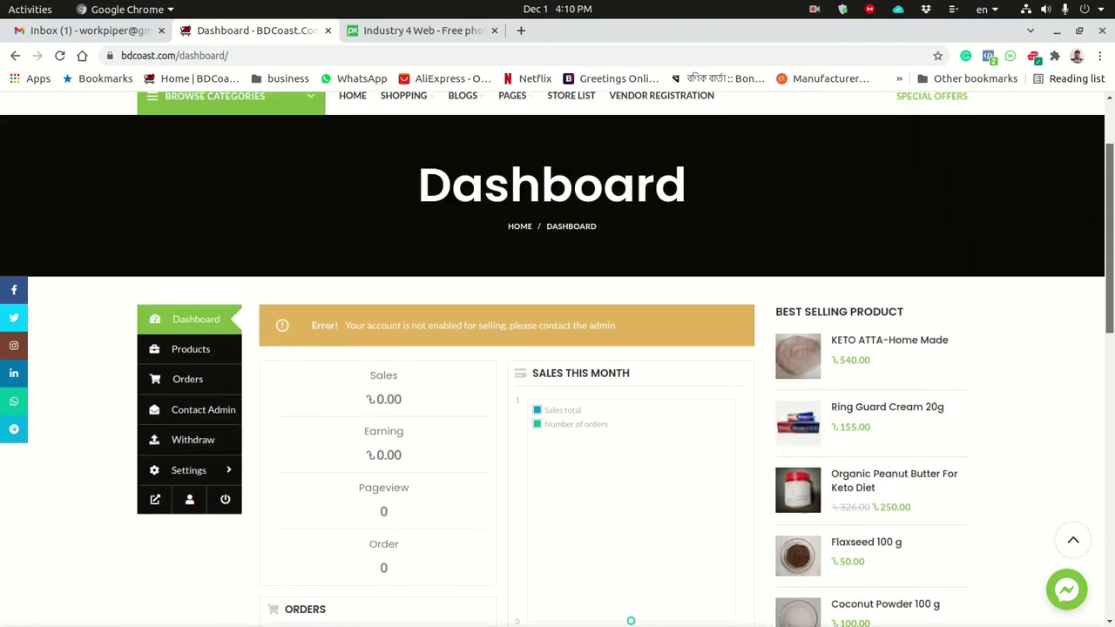
pyautogui.scroll(1, 558, 348)
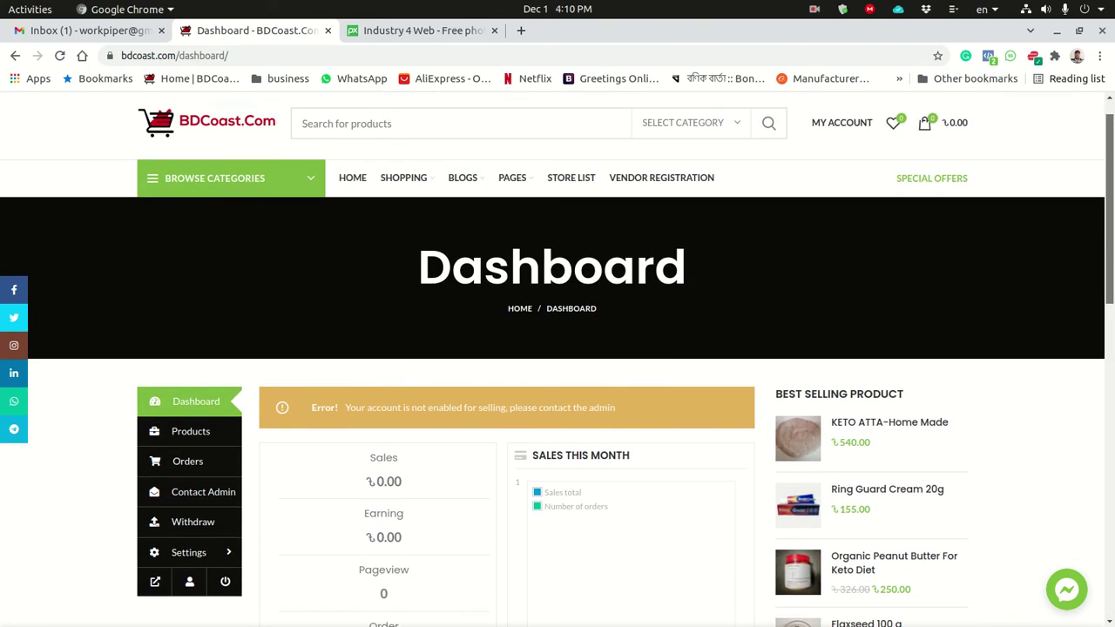
pyautogui.scroll(-1, 558, 348)
pyautogui.scroll(-2, 557, 349)
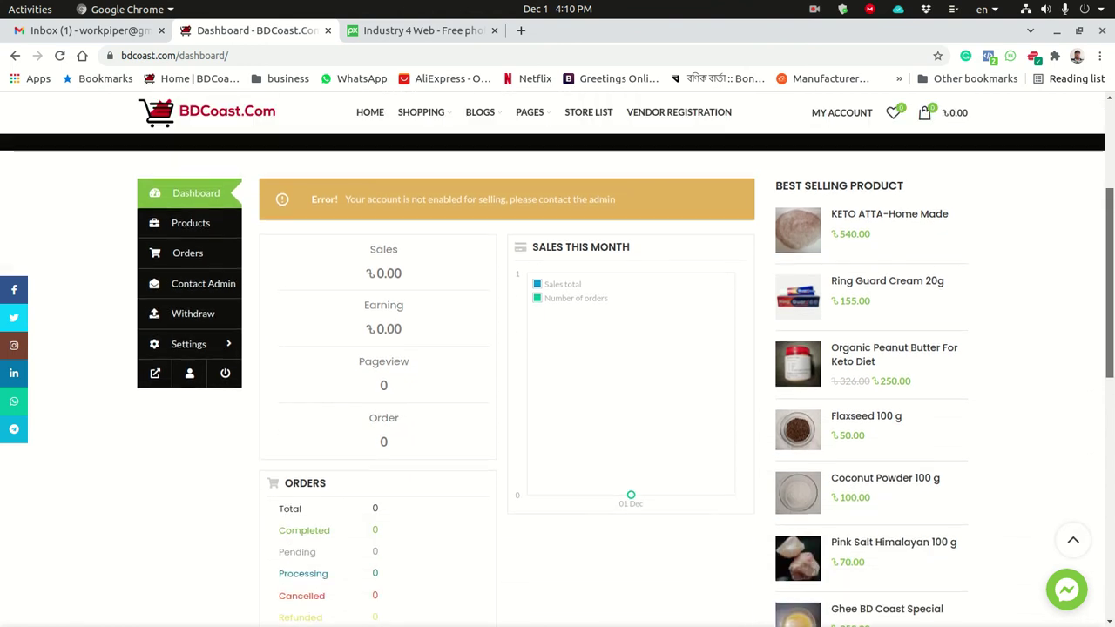
pyautogui.moveTo(1110, 280); pyautogui.dragTo(1113, 202)
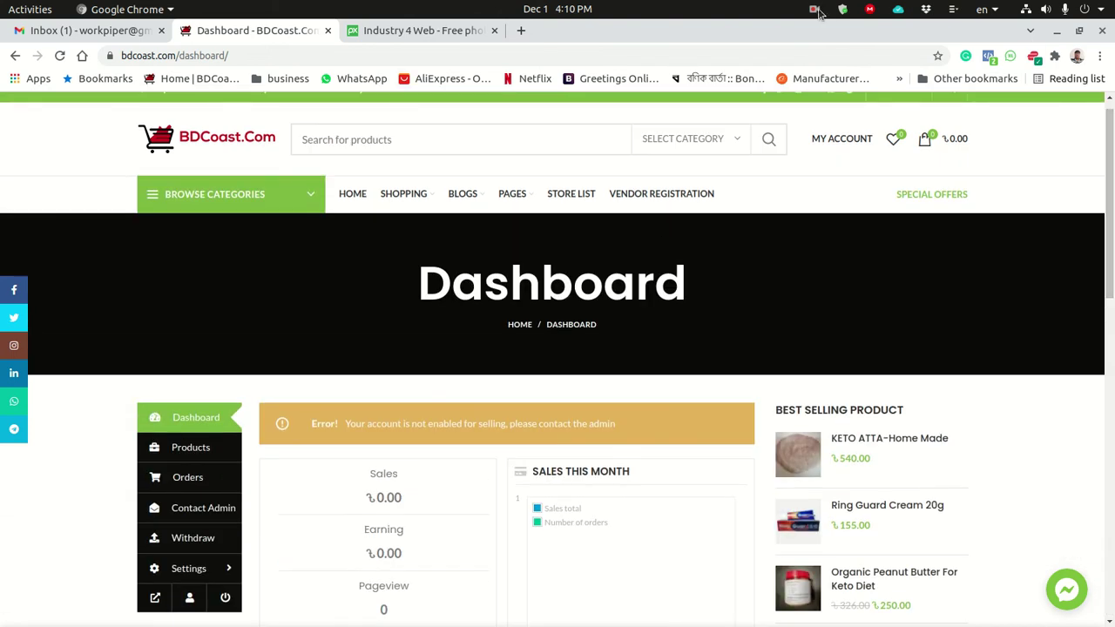